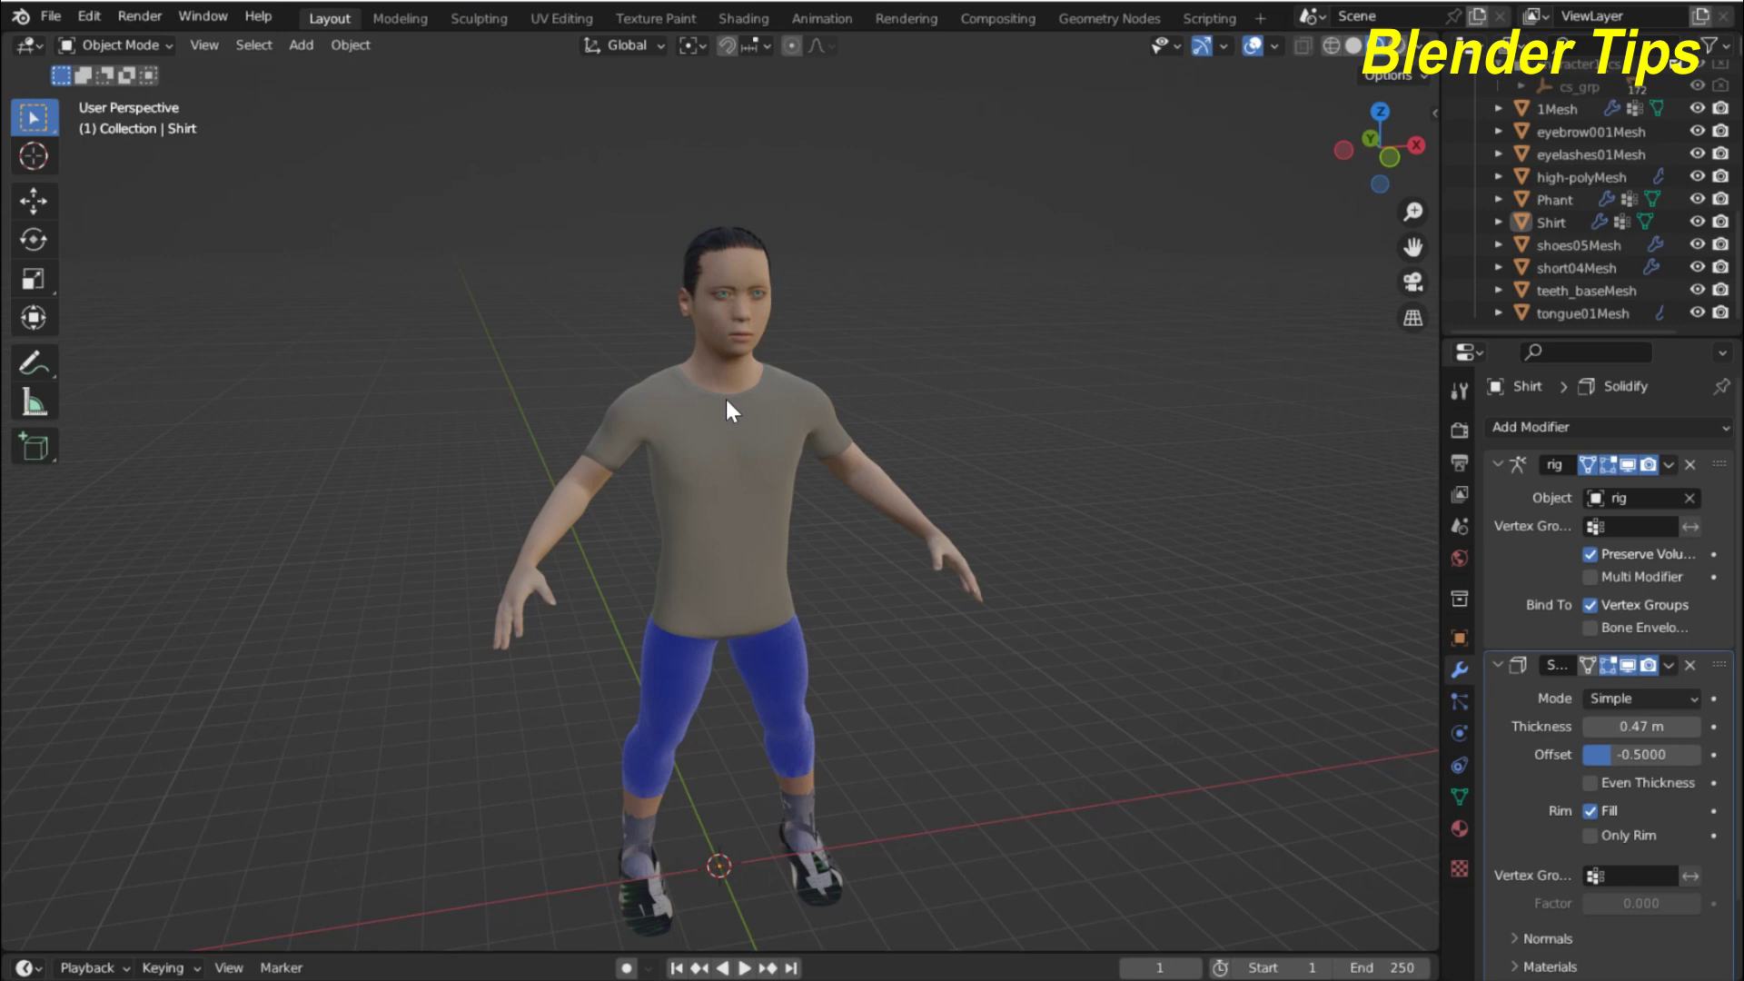
# Zoom in around the character and select the Shirt mesh.
pyautogui.scroll(2, 806, 392)
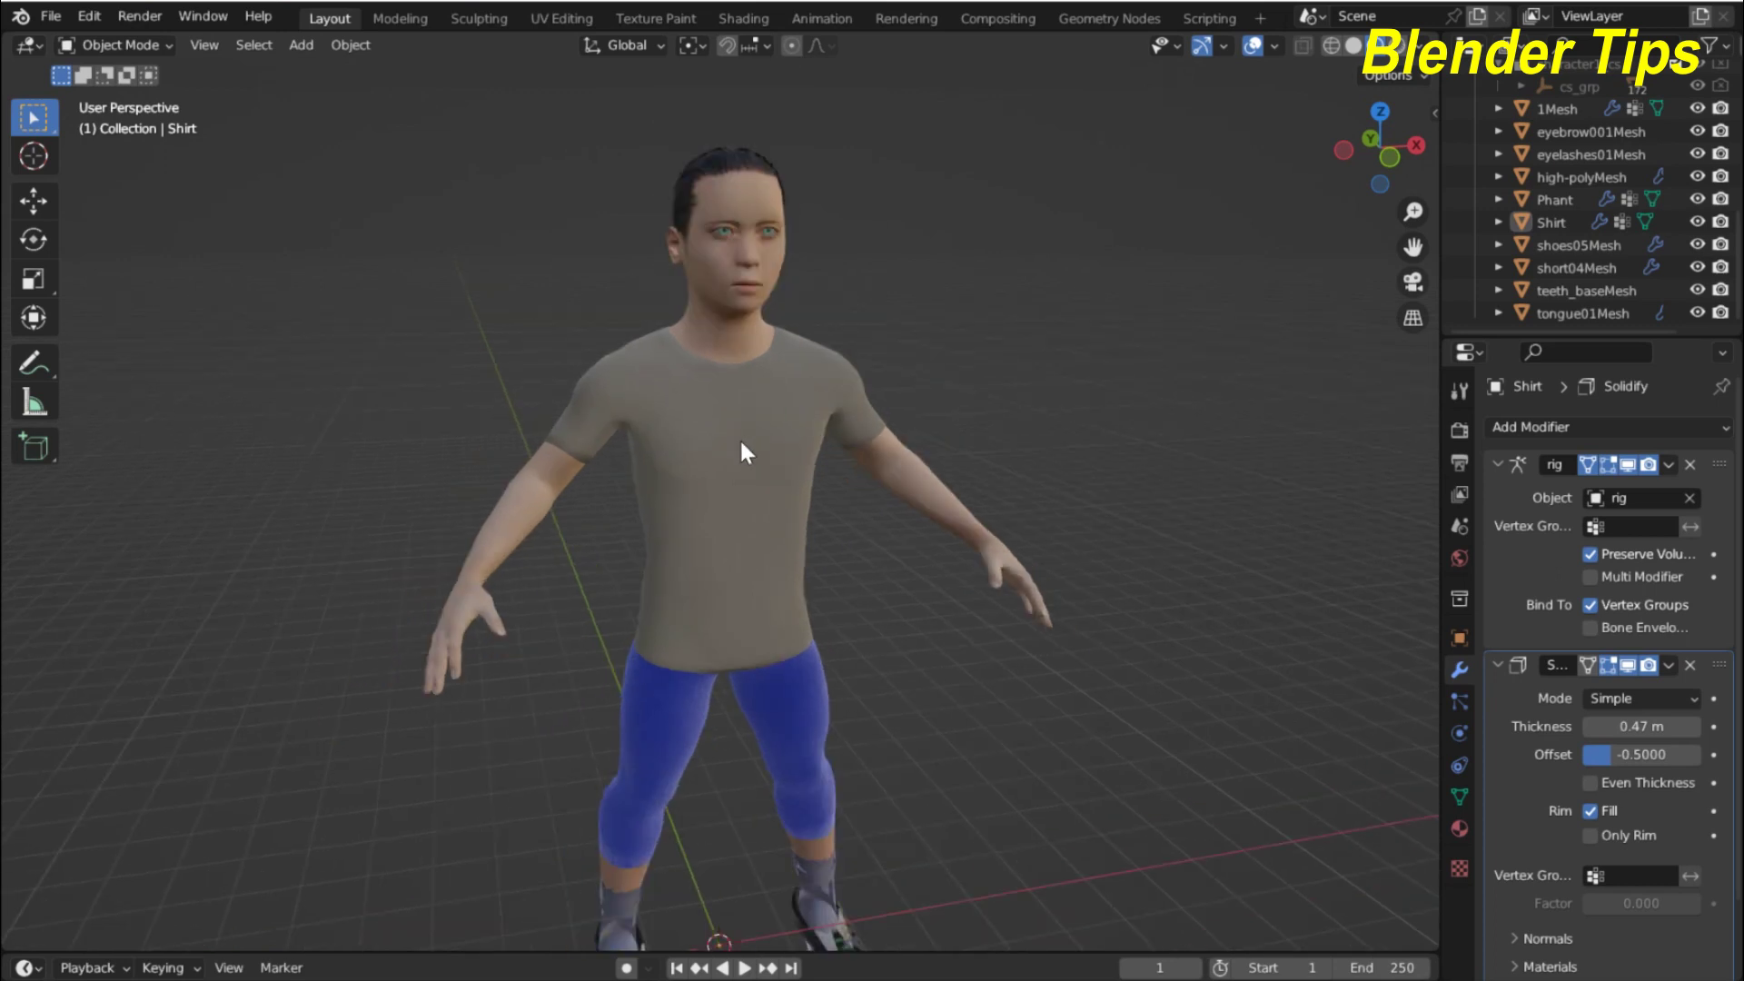
pyautogui.scroll(2, 739, 438)
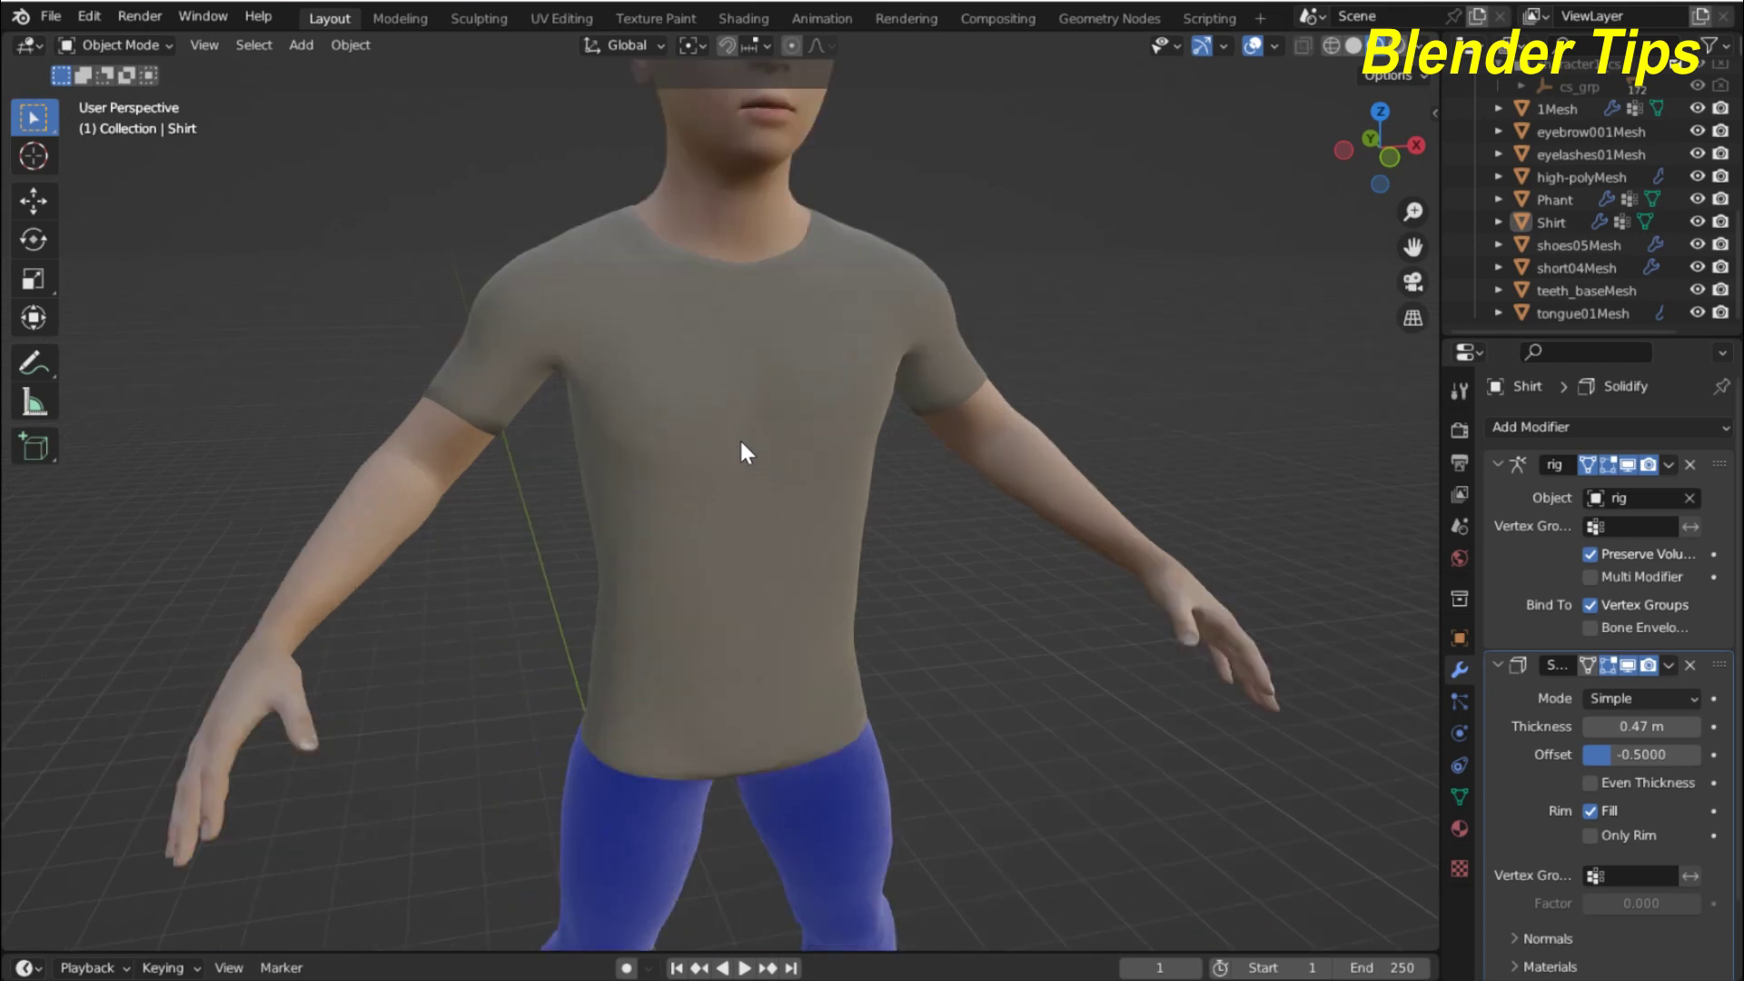
pyautogui.scroll(-2, 740, 438)
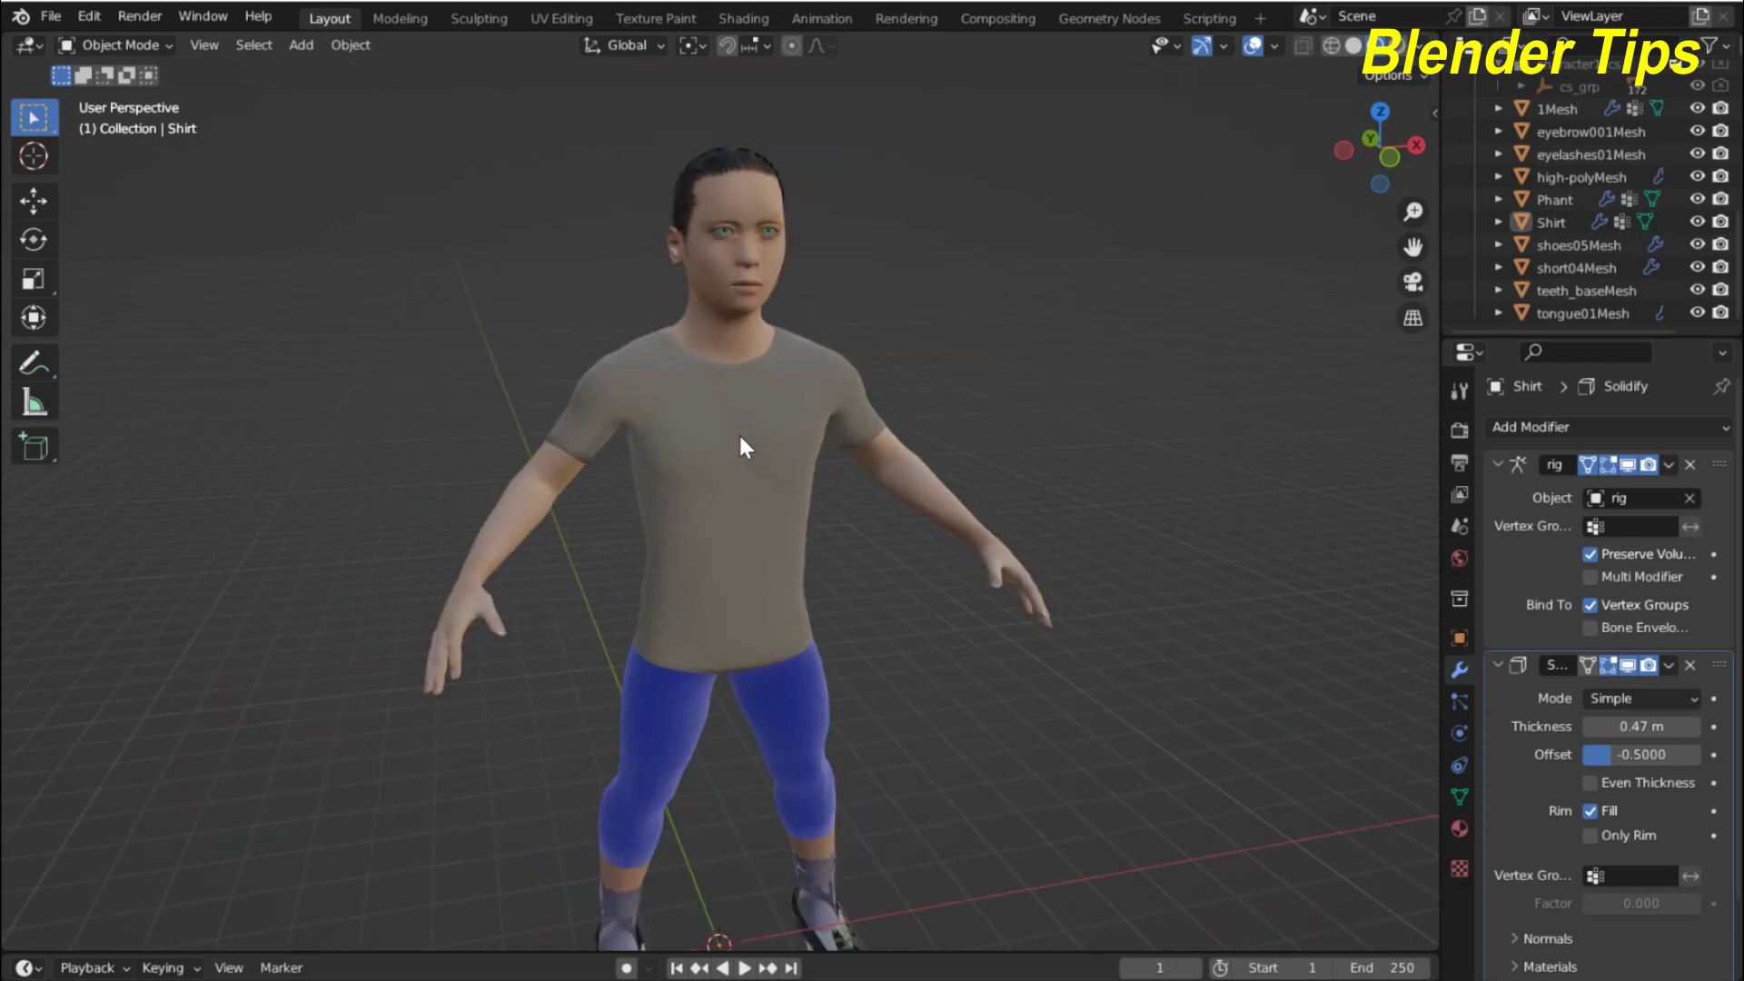
pyautogui.scroll(2, 742, 445)
pyautogui.scroll(-1, 743, 439)
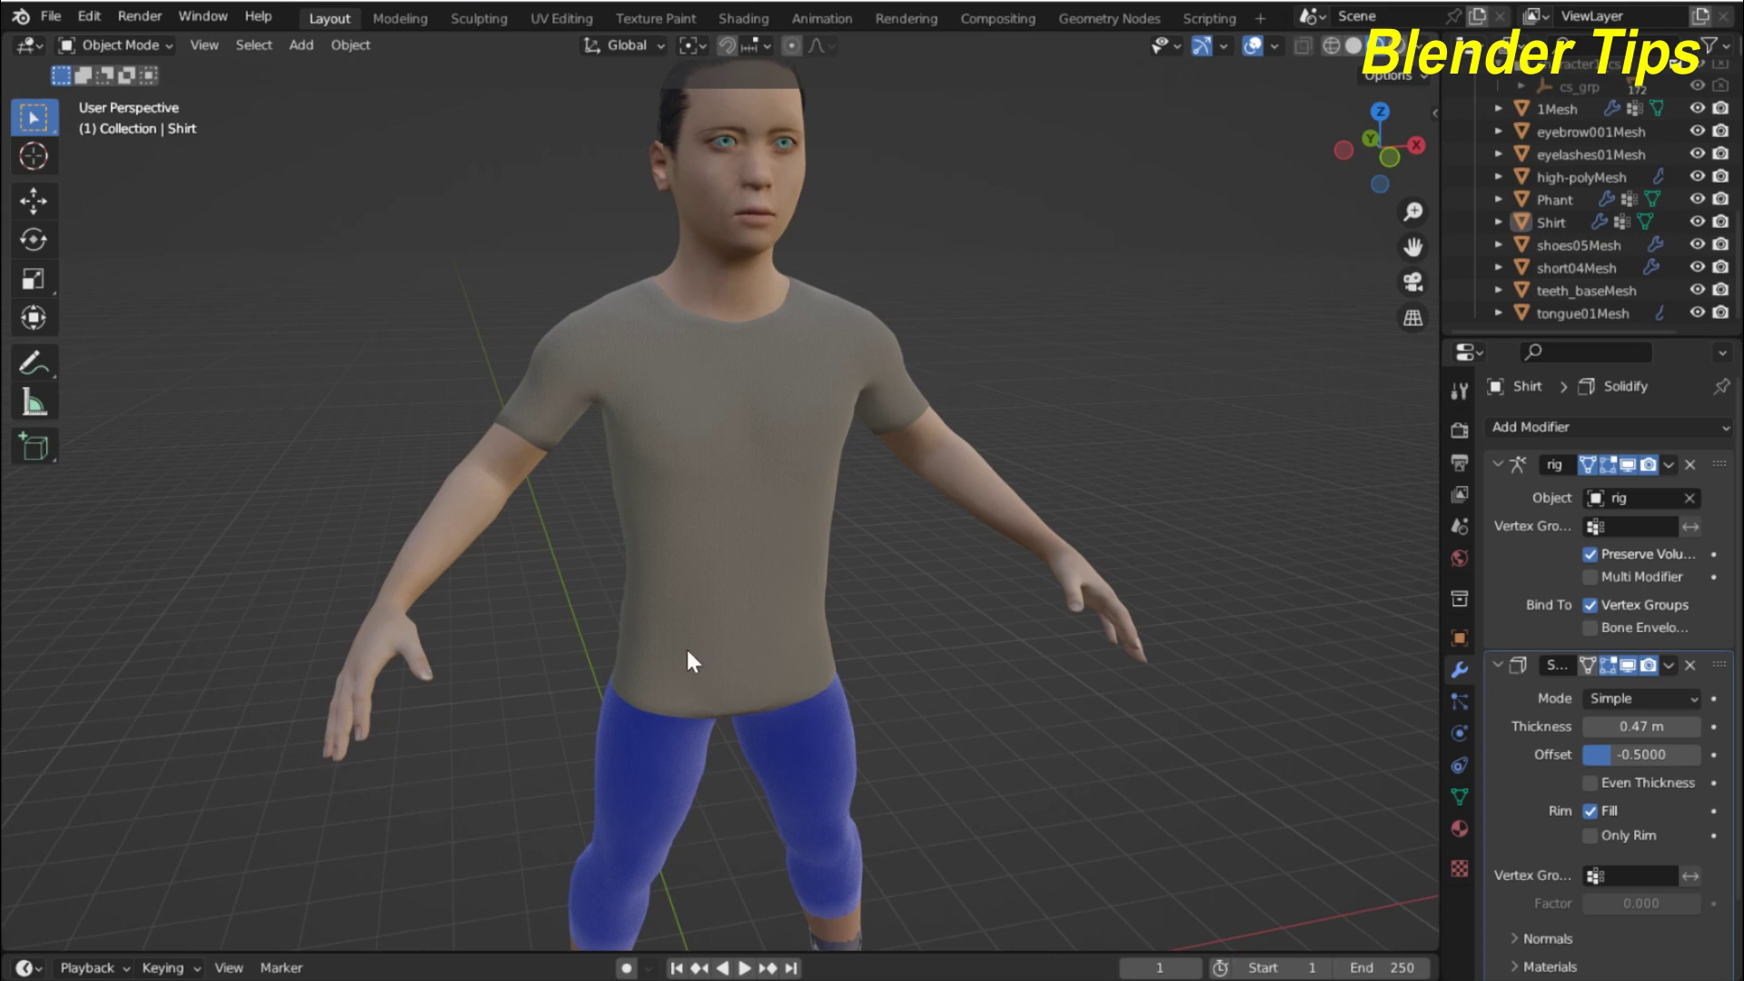
pyautogui.click(735, 477)
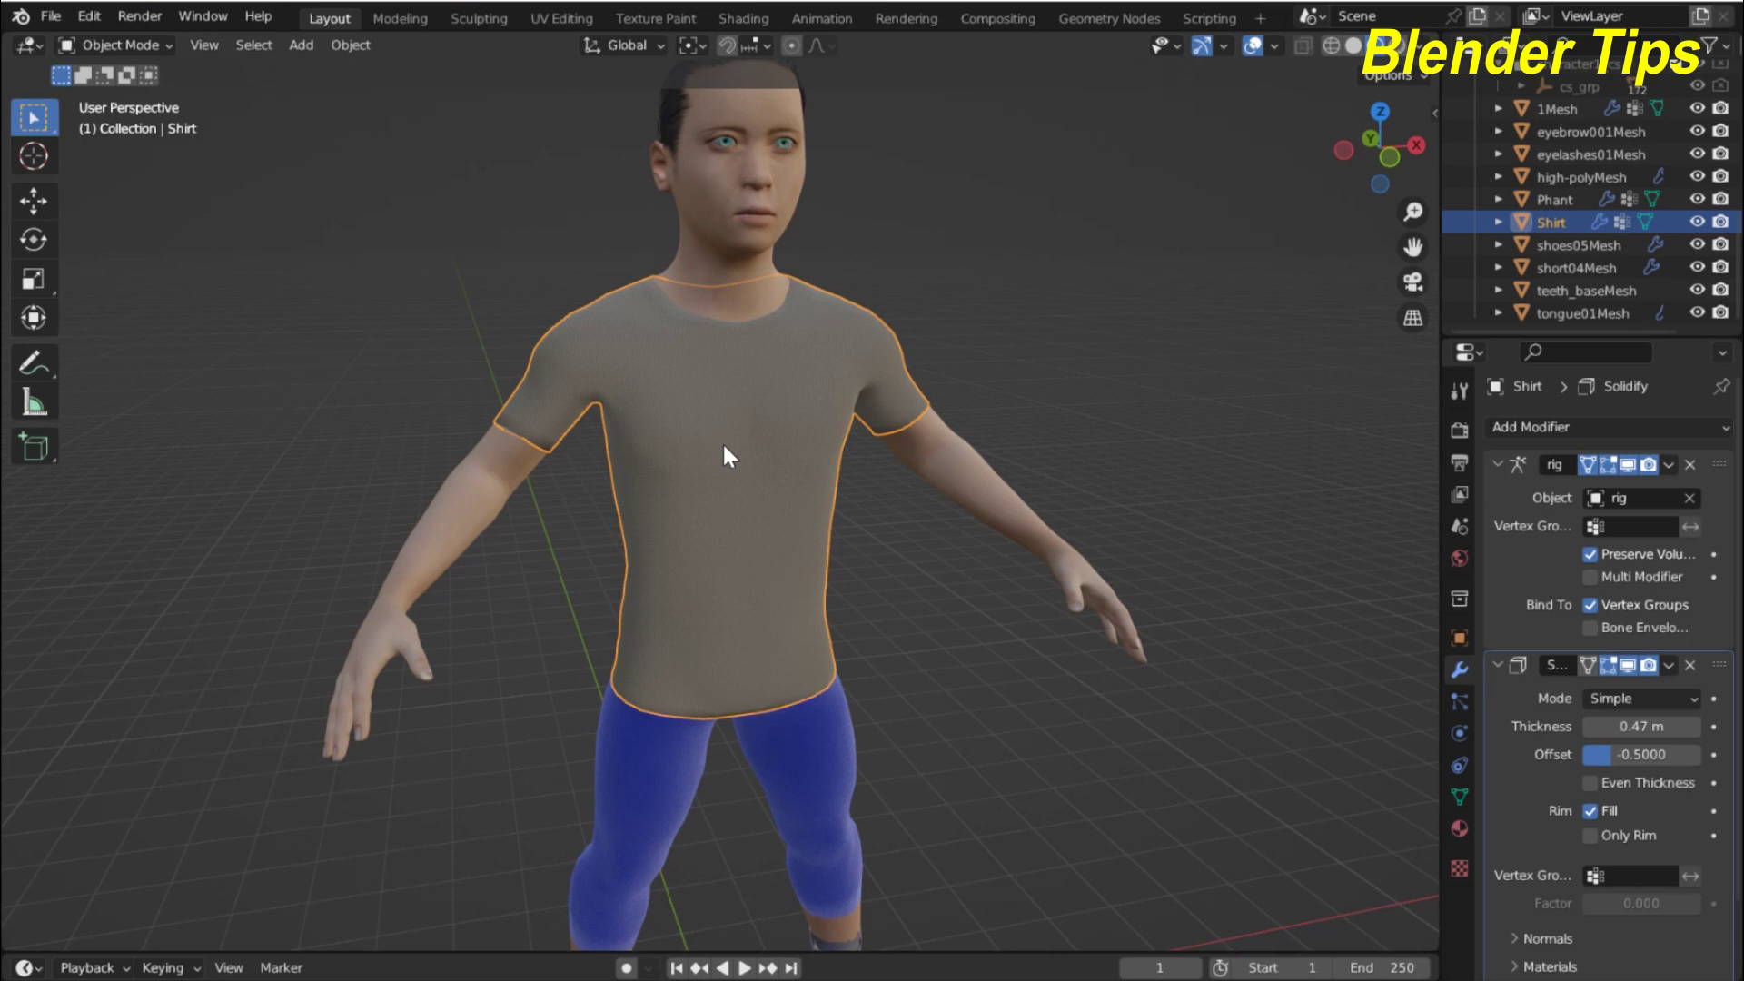
# Orbit to the numpad Front view and select the body mesh 1Mesh by its face.
pyautogui.scroll(6, 724, 445)
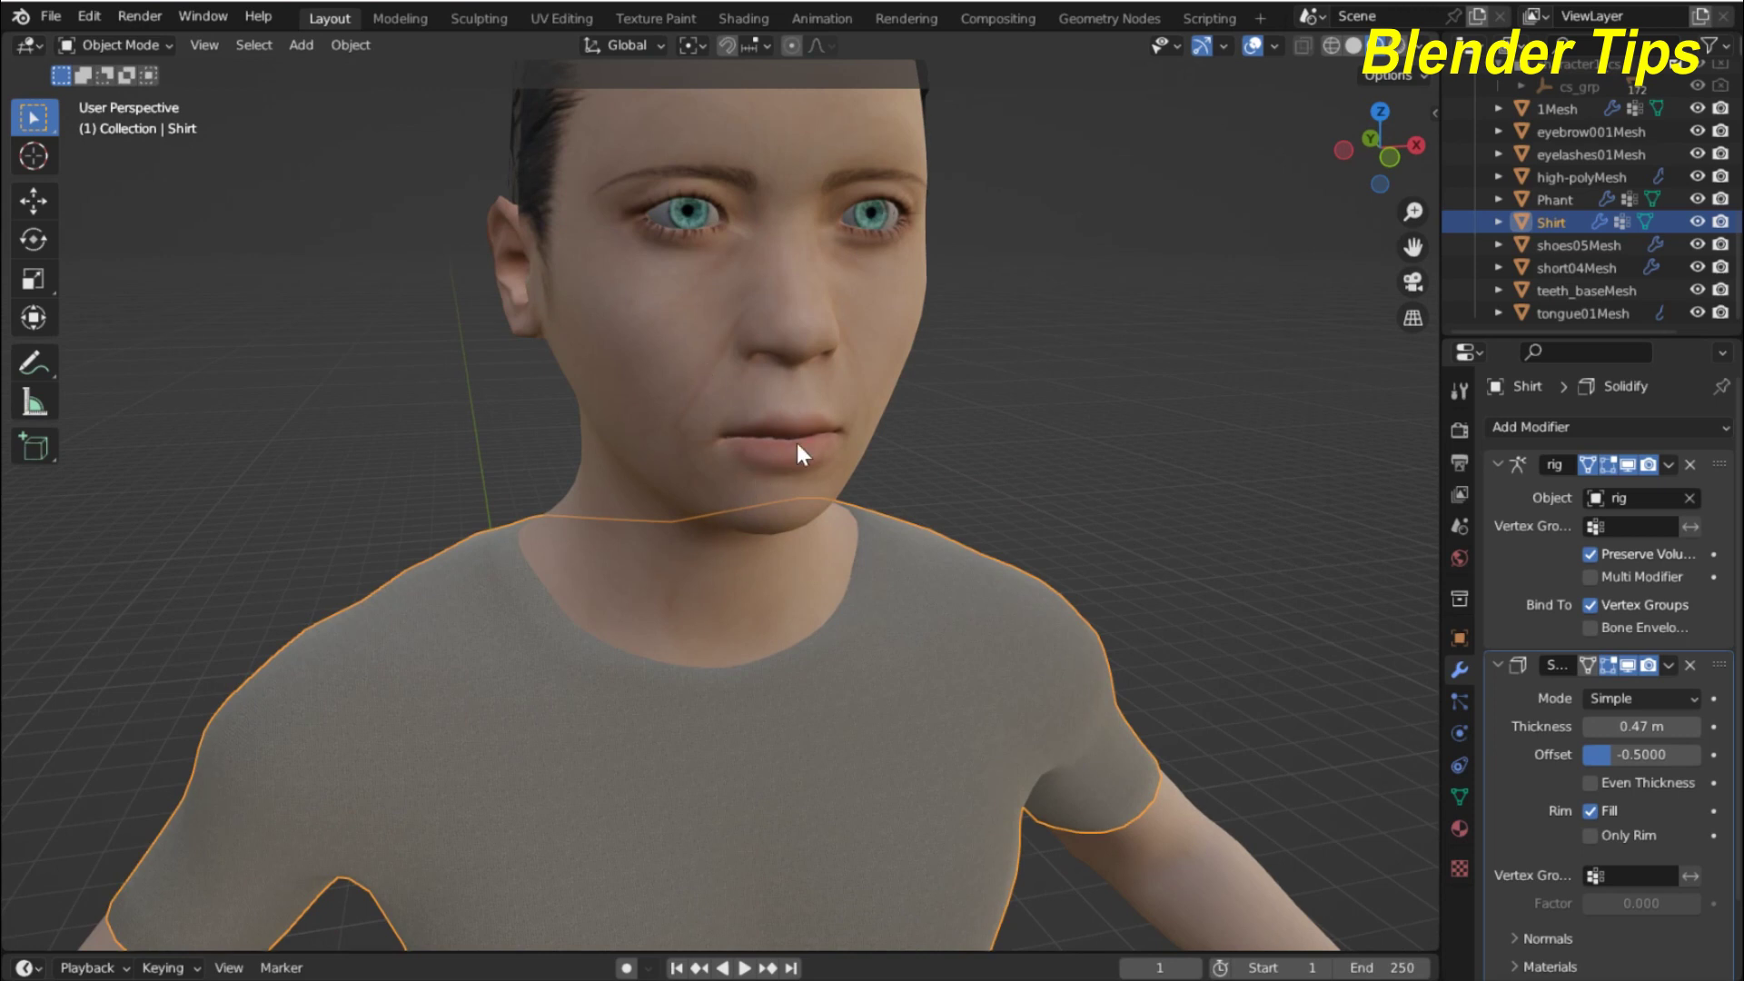
pyautogui.scroll(-3, 834, 458)
pyautogui.moveTo(832, 456); pyautogui.dragTo(815, 460, button='middle')
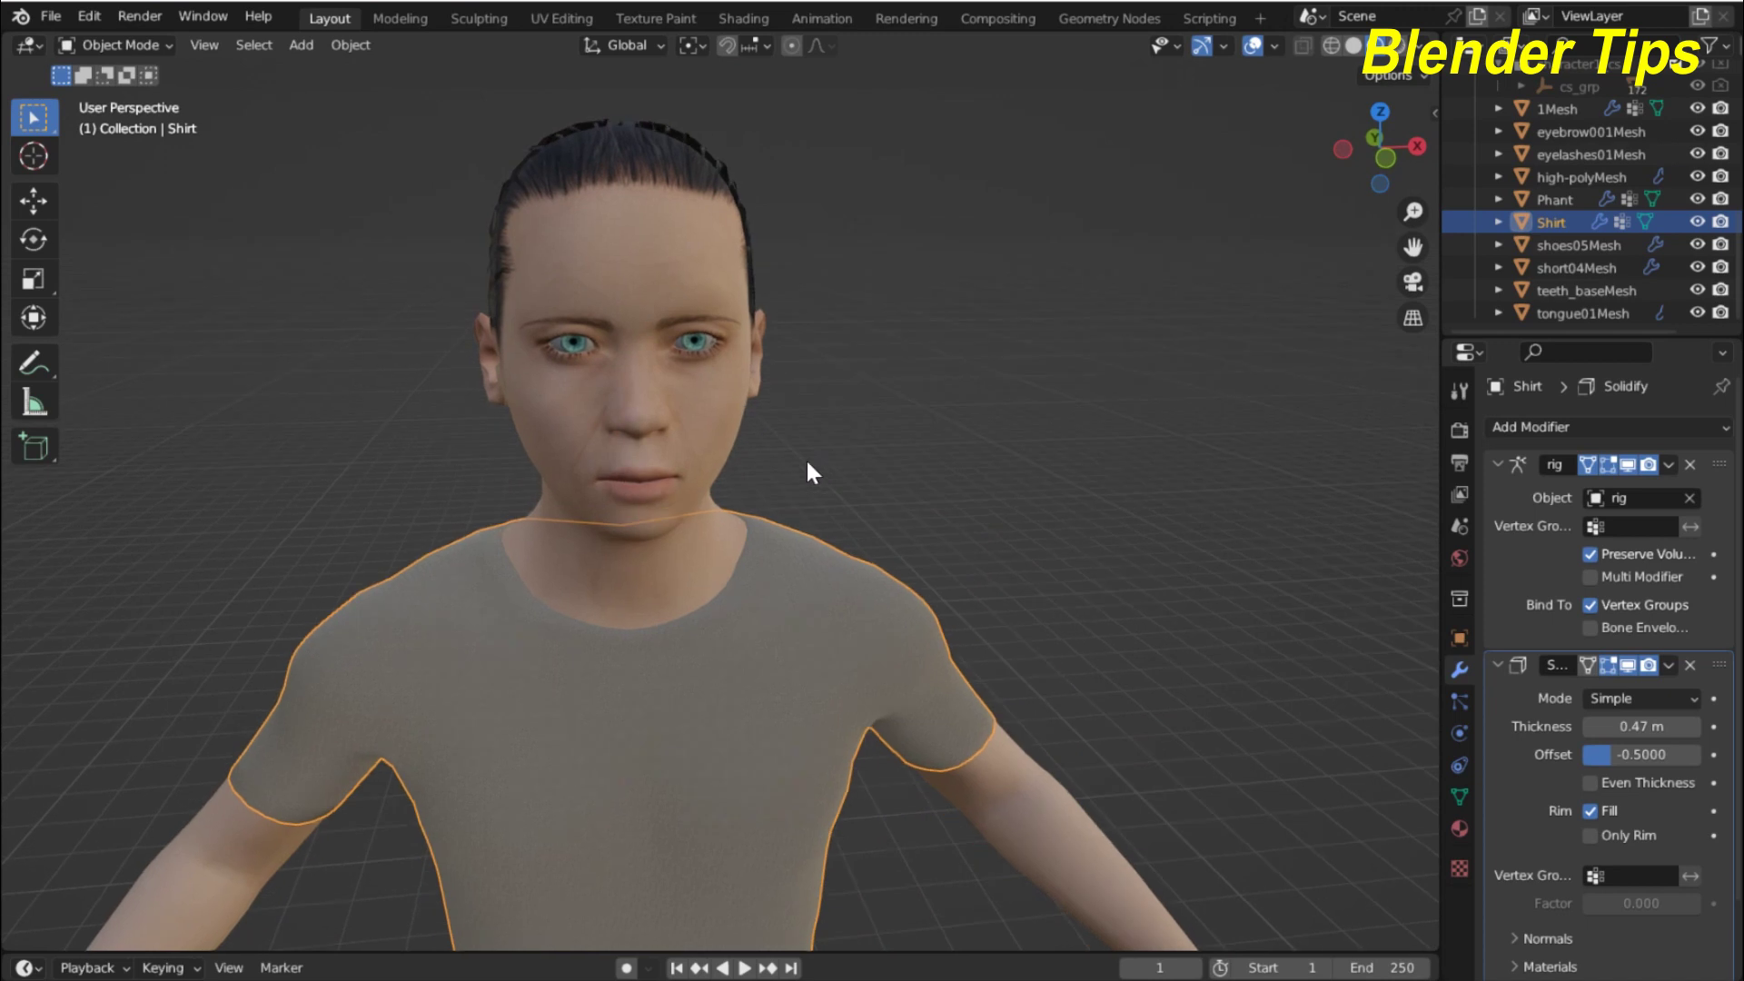
pyautogui.press('KP_1')
pyautogui.scroll(3, 630, 380)
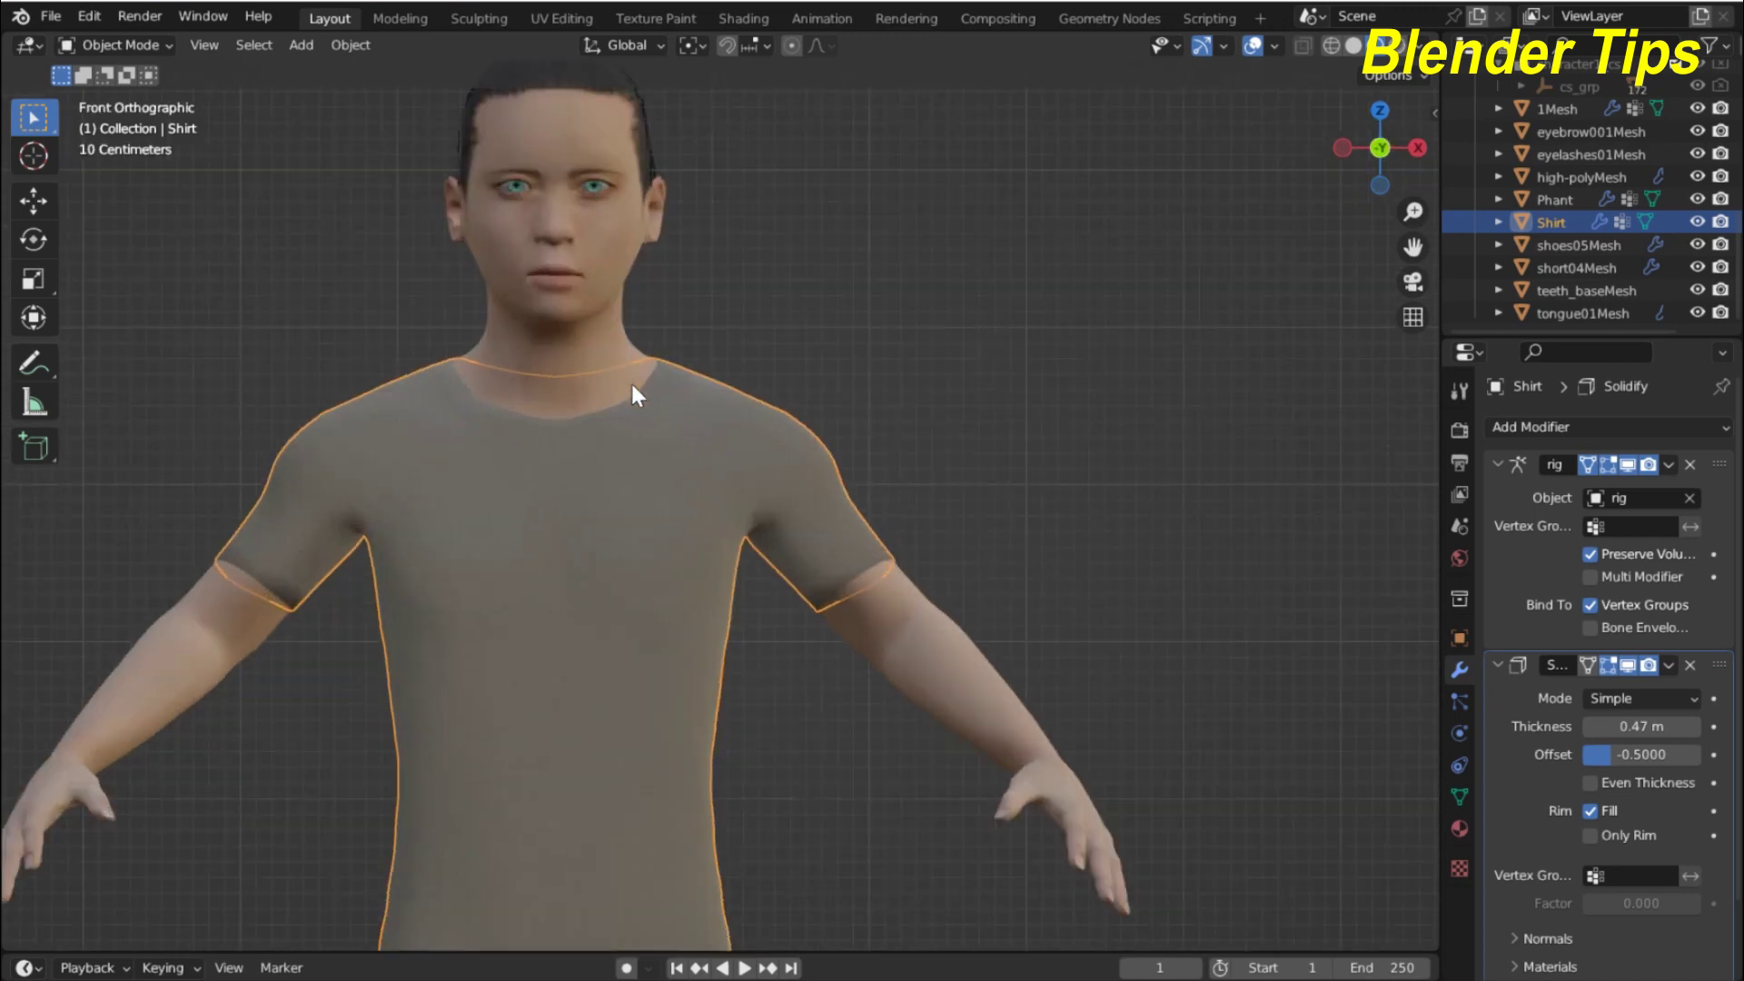
pyautogui.scroll(3, 630, 379)
pyautogui.scroll(-3, 879, 584)
pyautogui.keyDown('shift'); pyautogui.scroll(2, 841, 417); pyautogui.keyUp('shift')
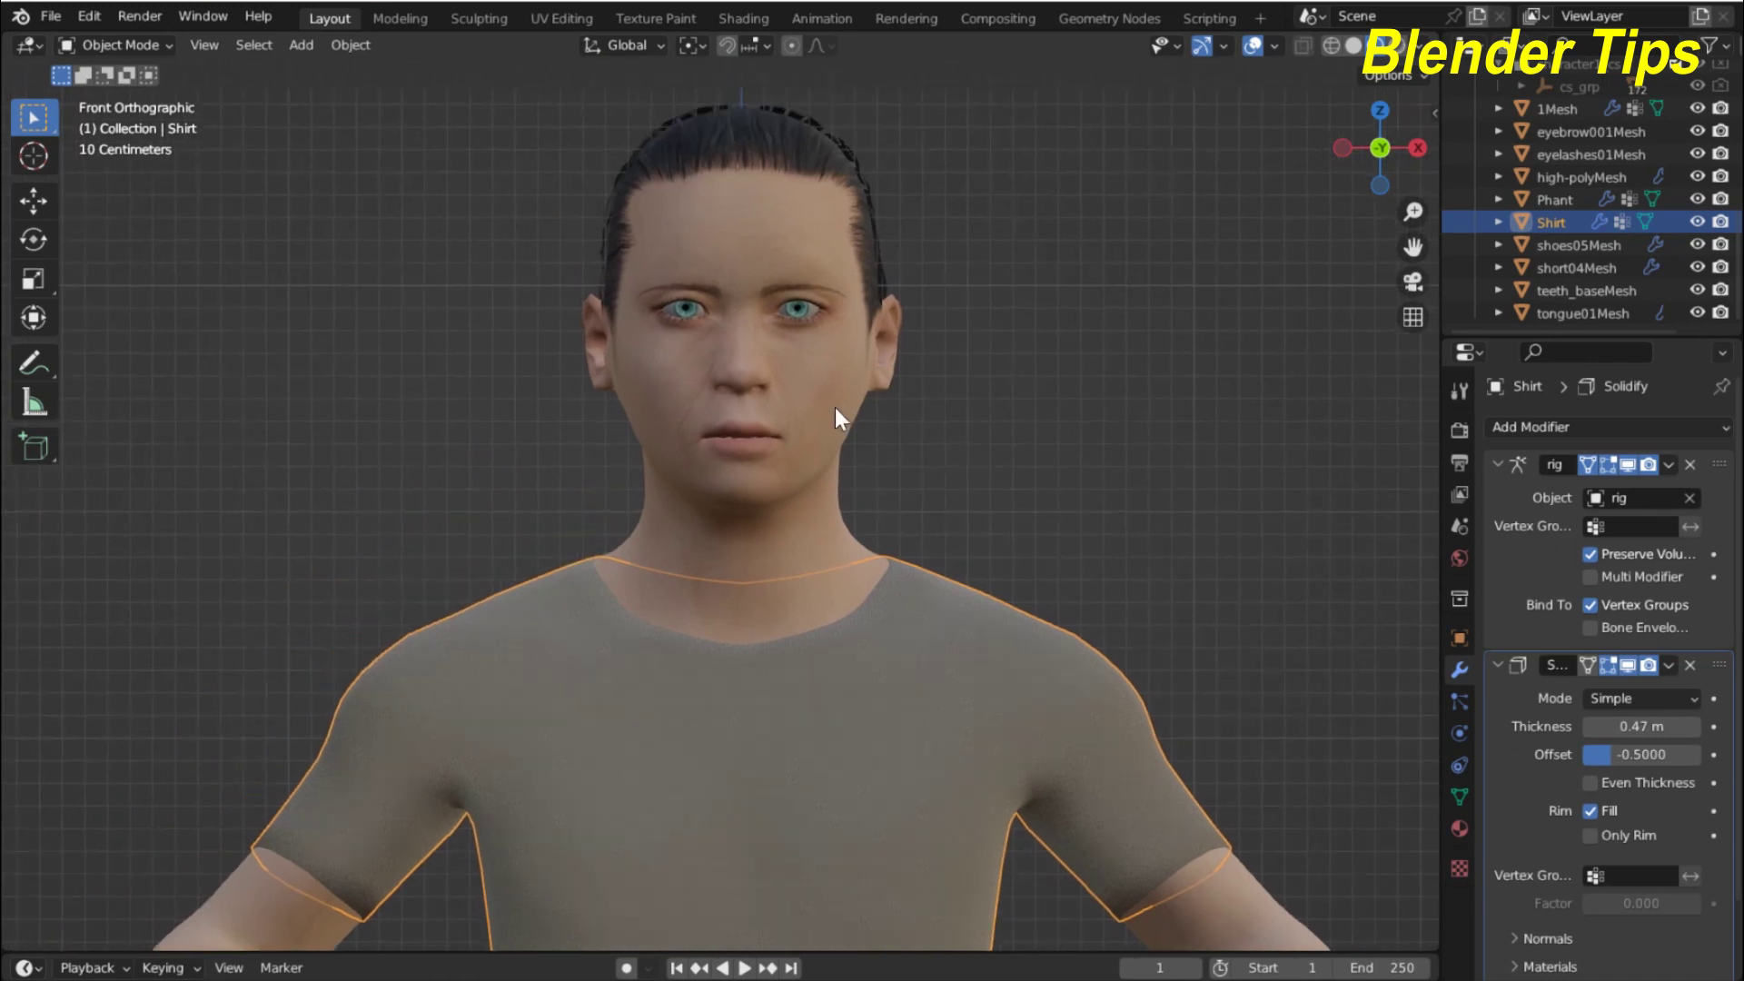
pyautogui.click(832, 391)
# In Object Data properties, widen the panel and add a Basis plus a second shape key.
pyautogui.scroll(5, 800, 423)
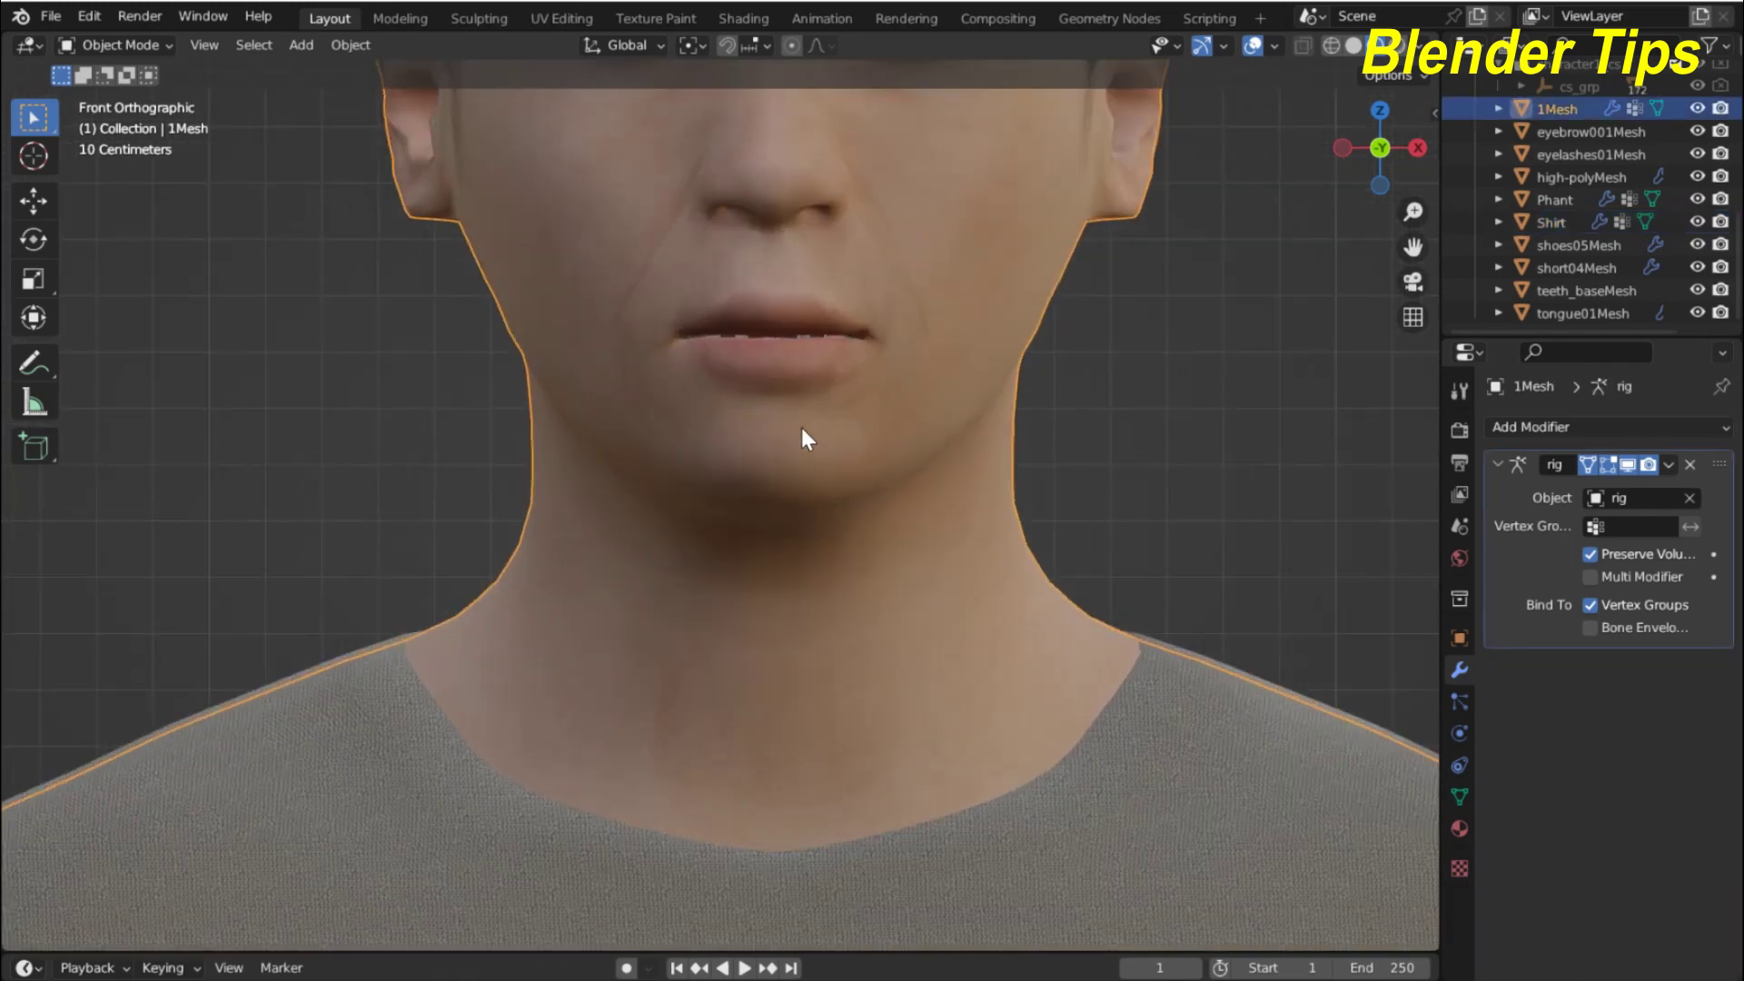
pyautogui.scroll(-3, 766, 536)
pyautogui.scroll(5, 736, 590)
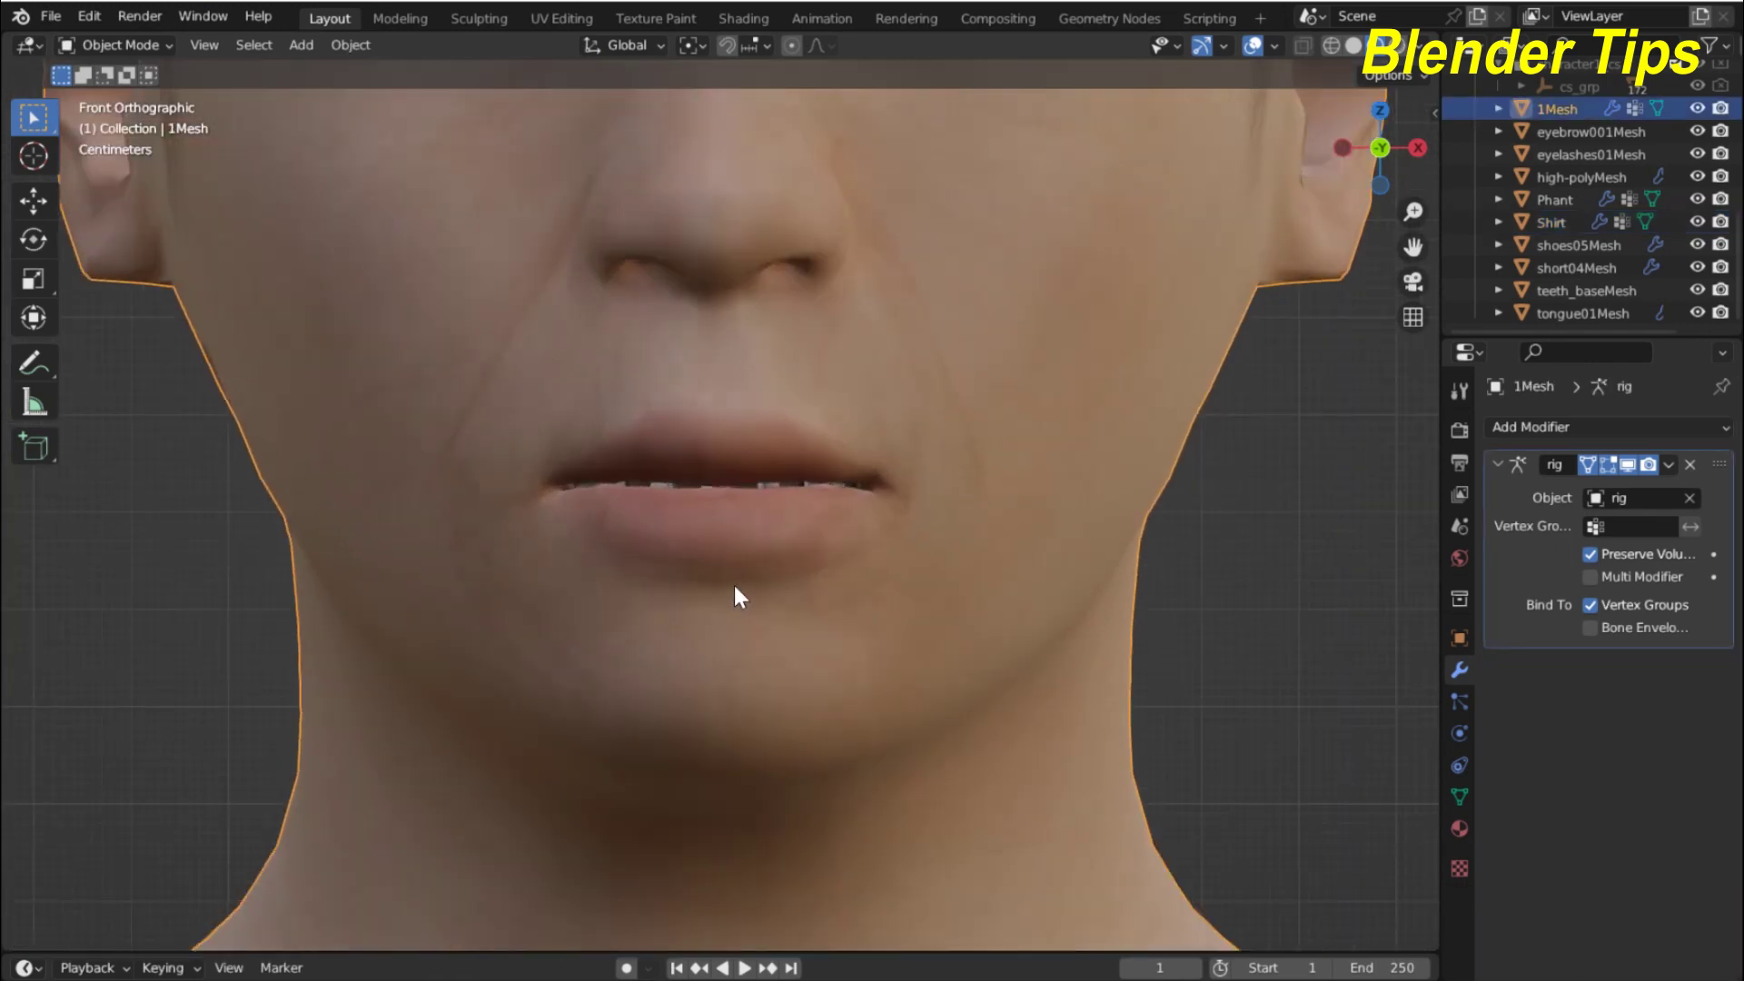
pyautogui.scroll(-2, 735, 584)
pyautogui.click(1458, 798)
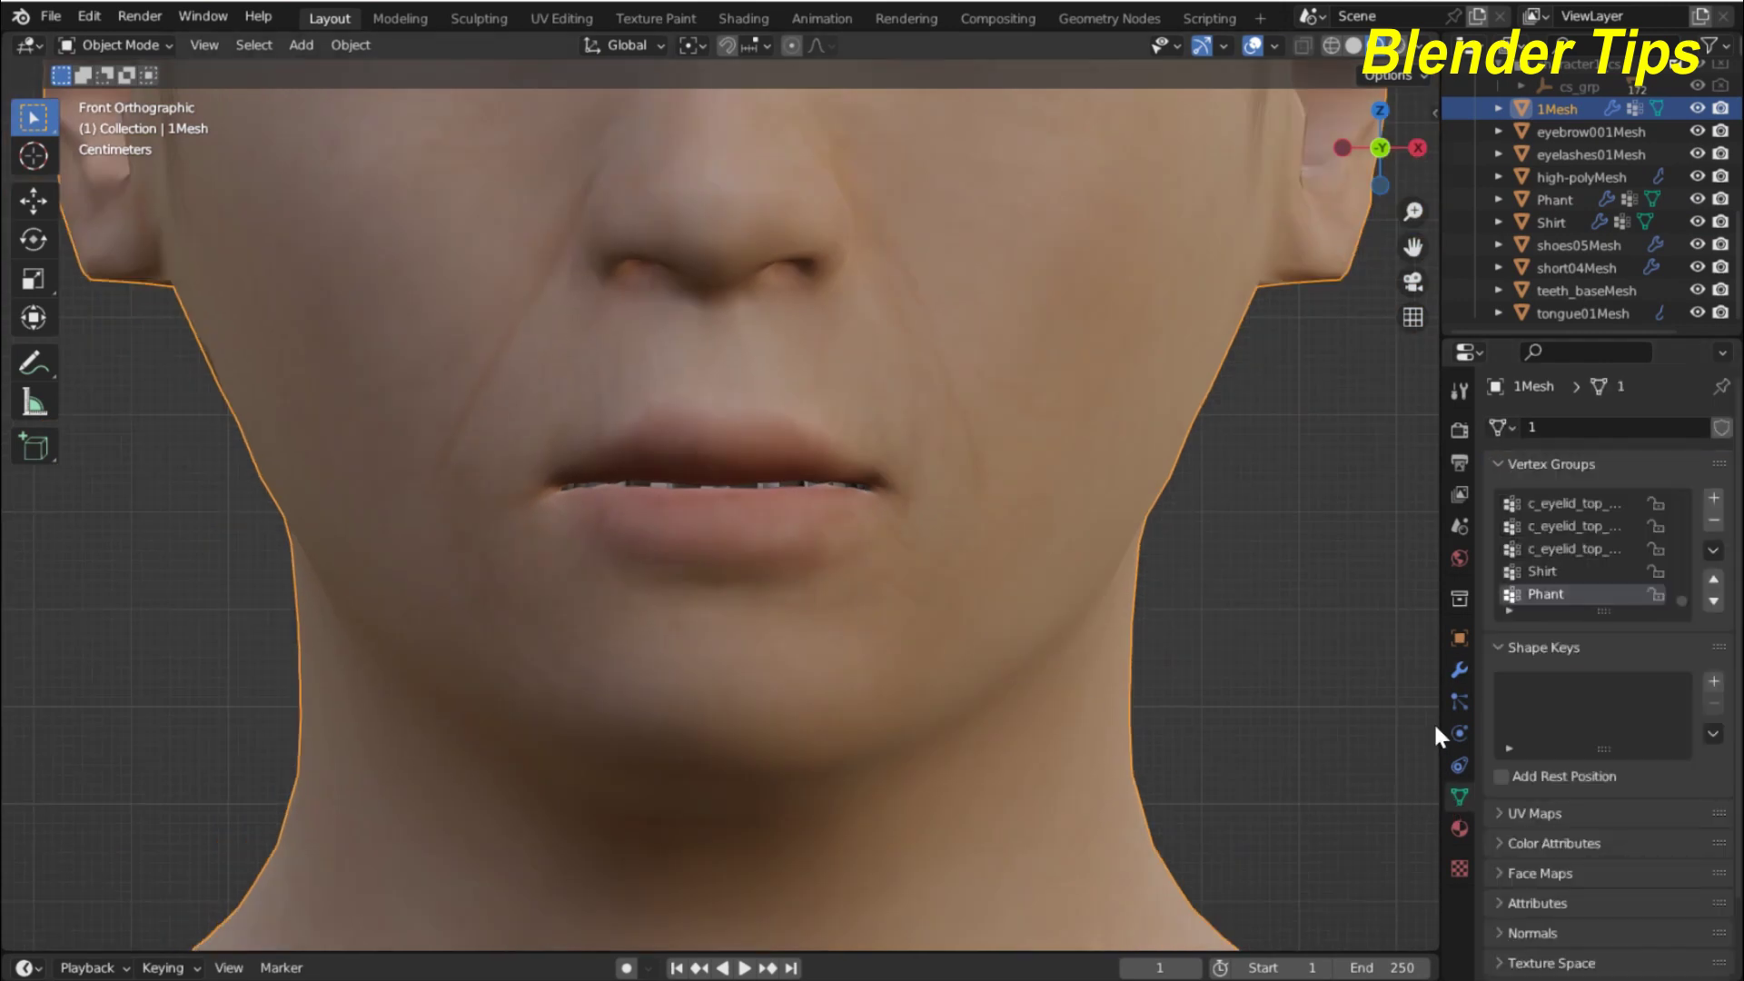
pyautogui.moveTo(1439, 727); pyautogui.dragTo(1405, 725)
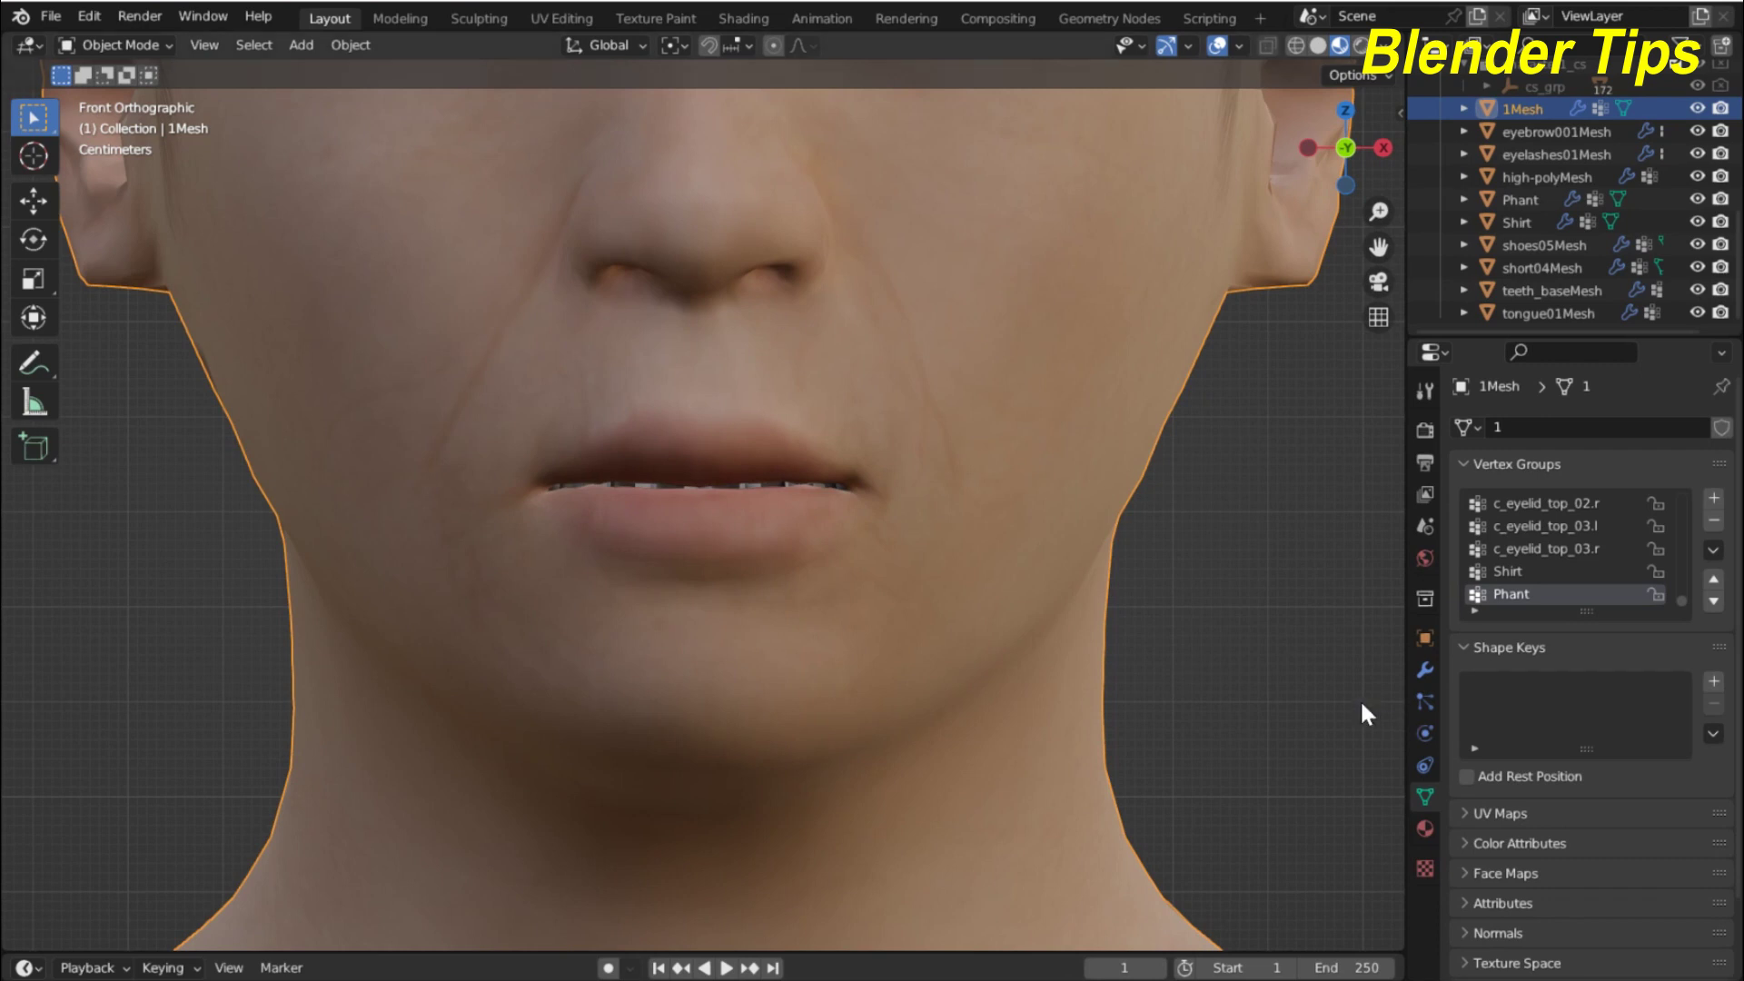
pyautogui.click(1712, 683)
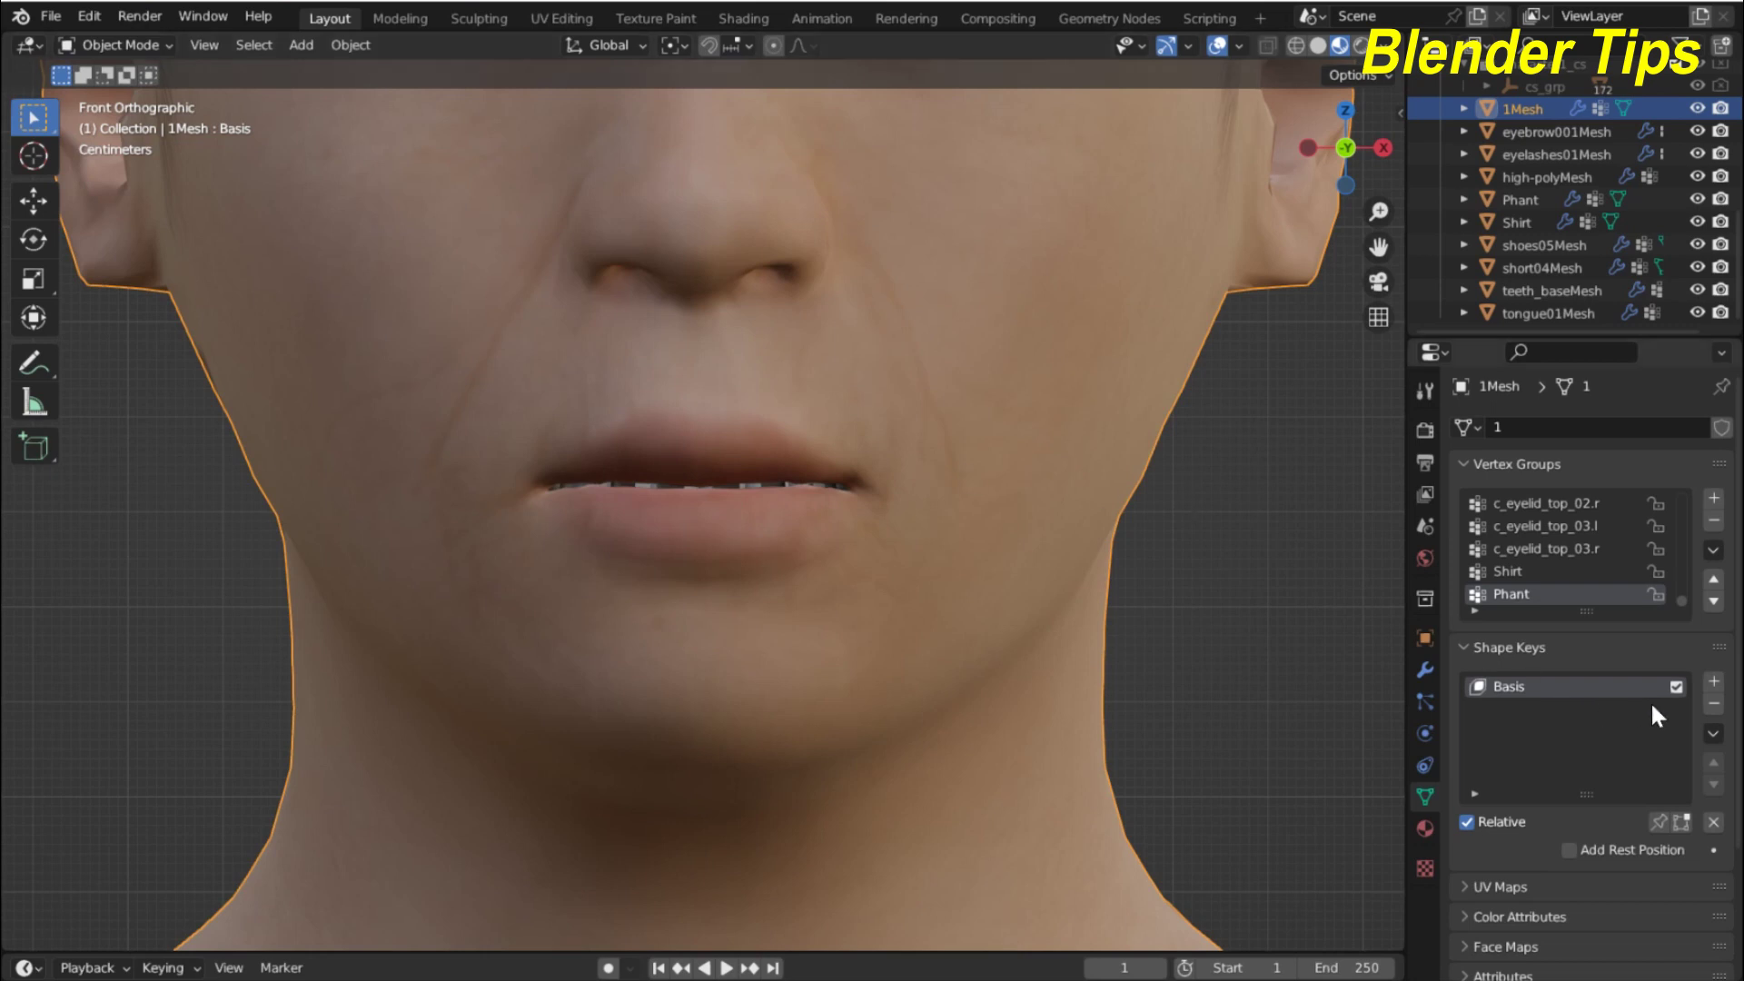
pyautogui.click(1715, 686)
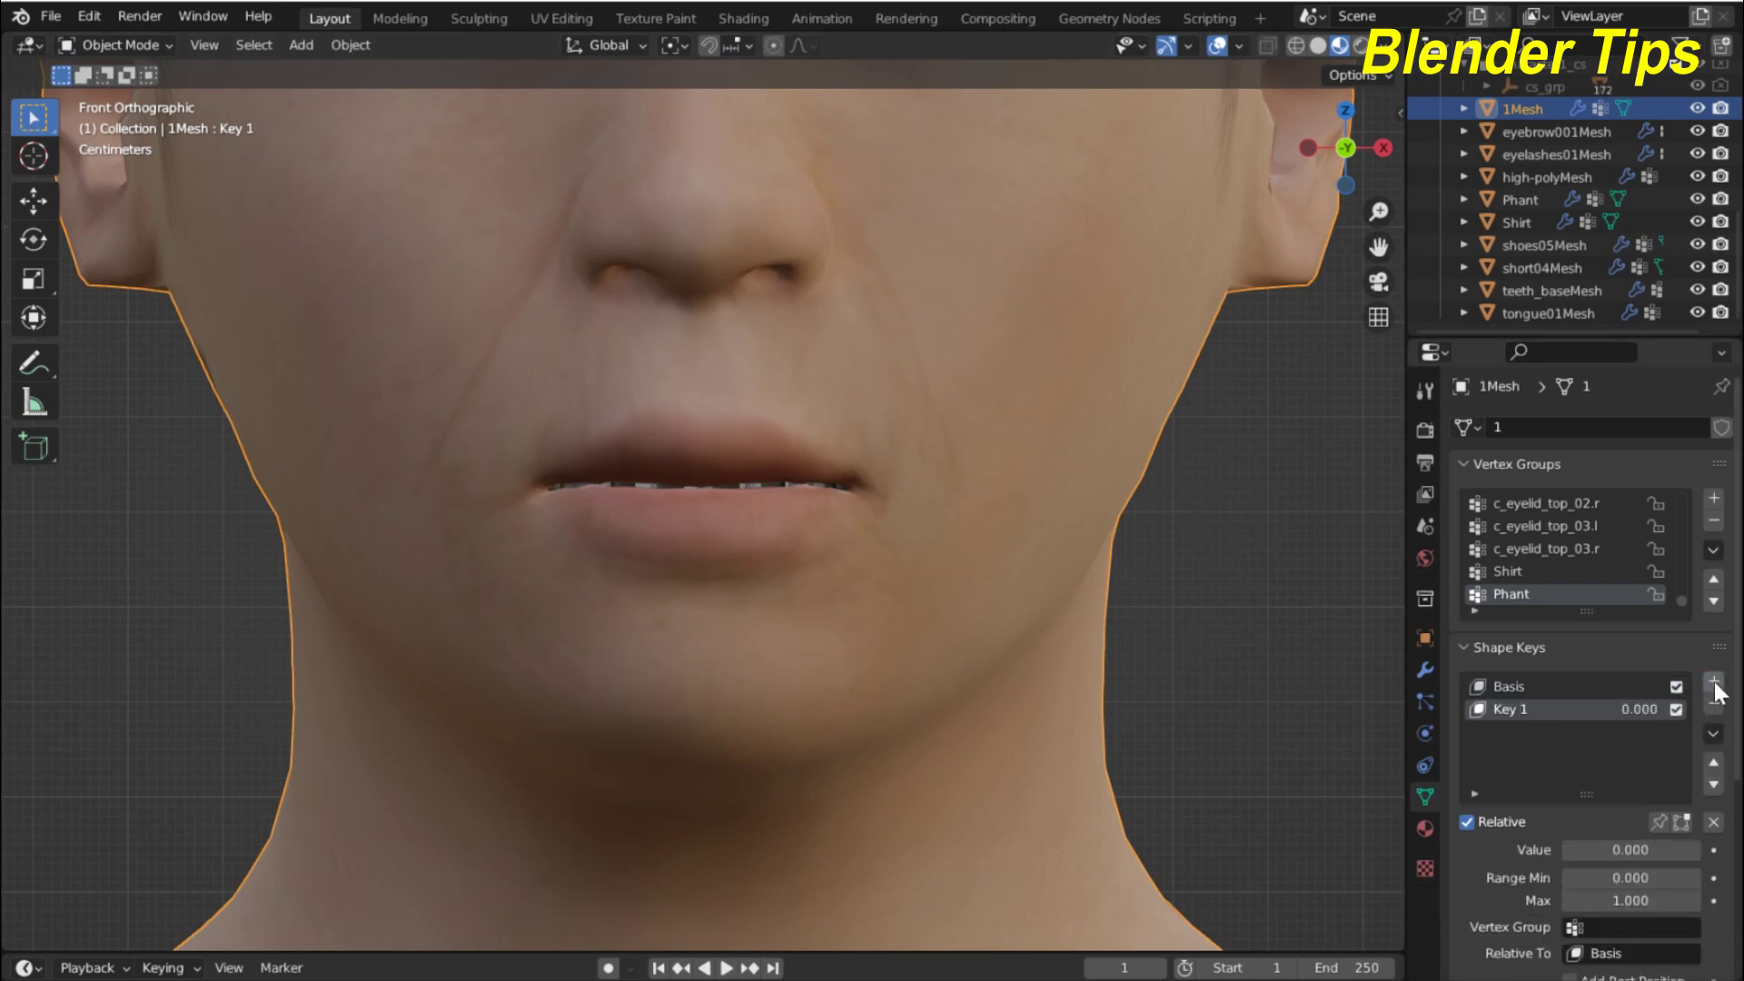
# Rename the new shape key to 'tALK' and enter Edit Mode on the mesh.
pyautogui.doubleClick(1546, 708)
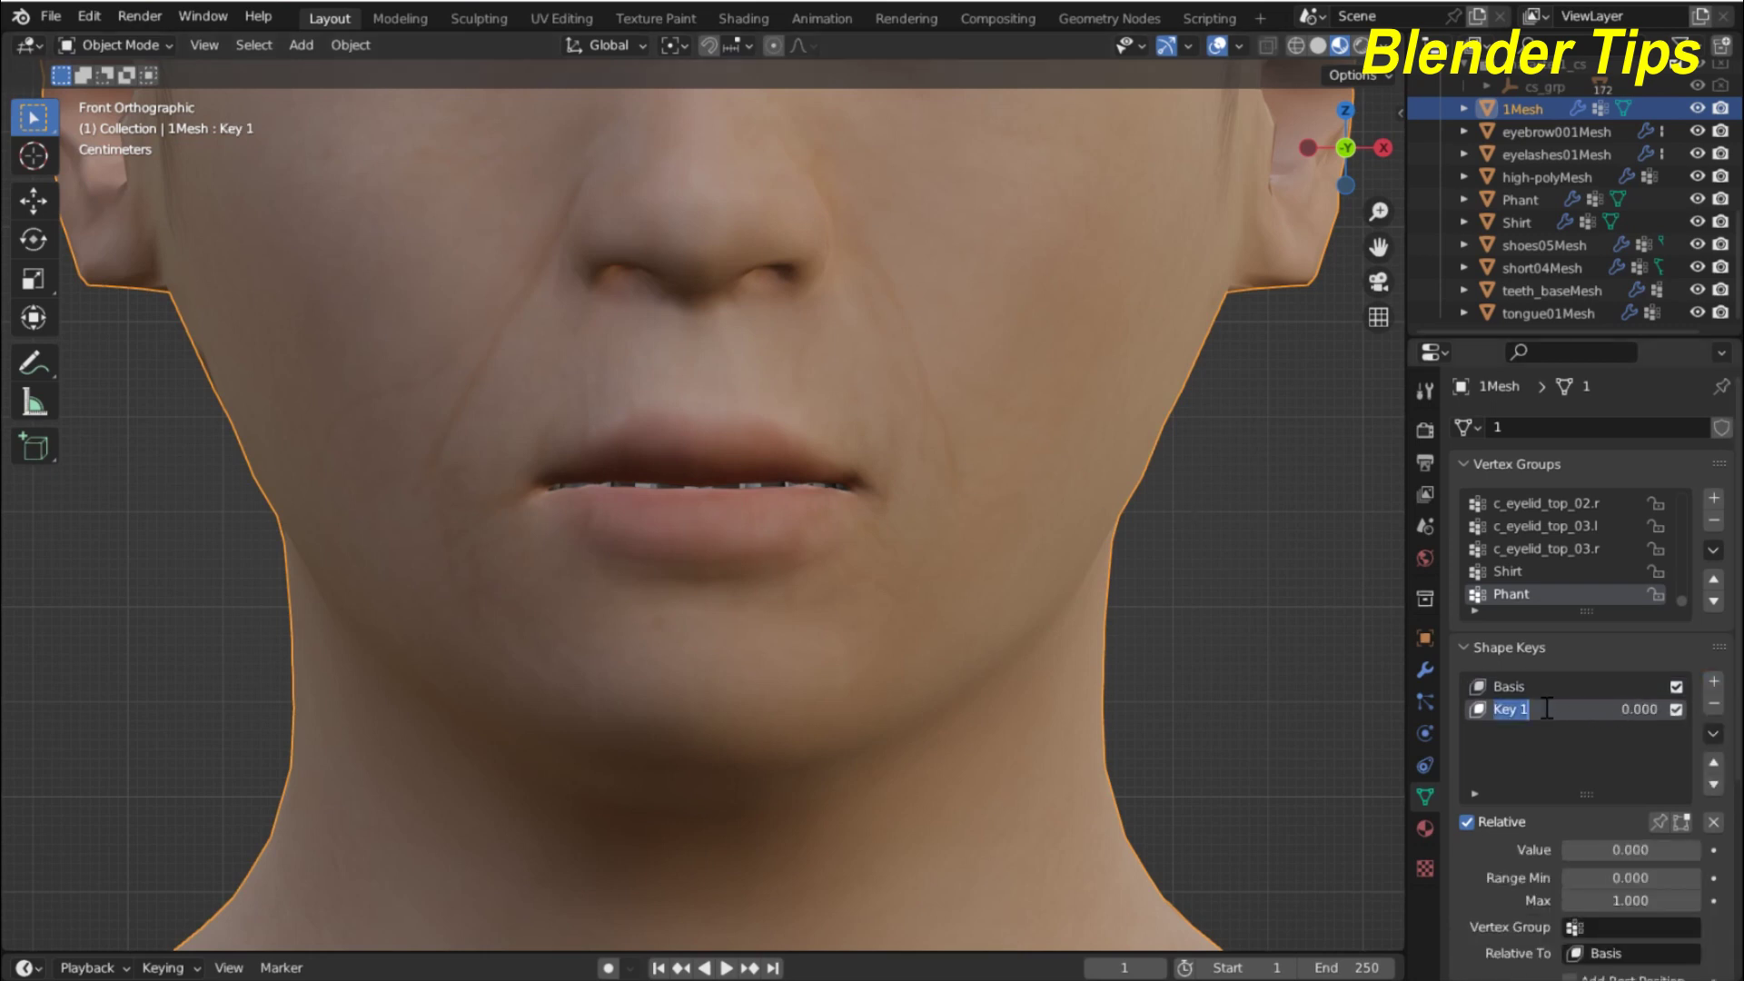
pyautogui.write('tALK')
pyautogui.click(1538, 771)
pyautogui.scroll(2, 921, 483)
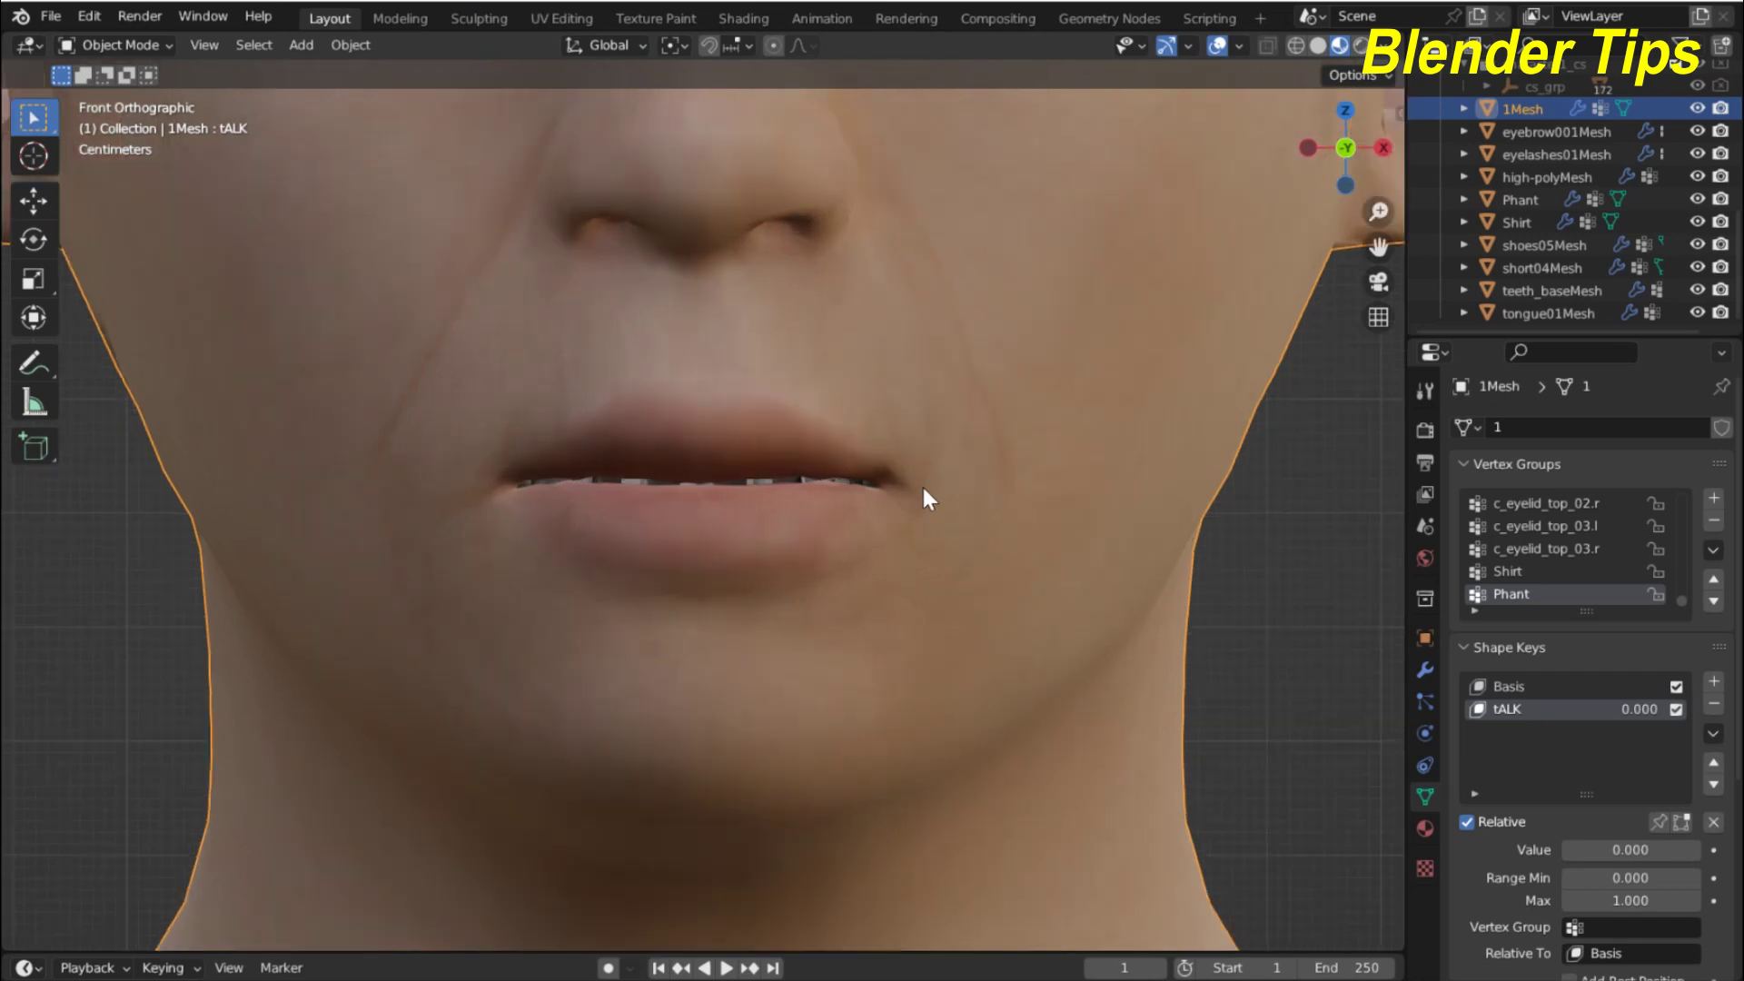
pyautogui.scroll(2, 895, 481)
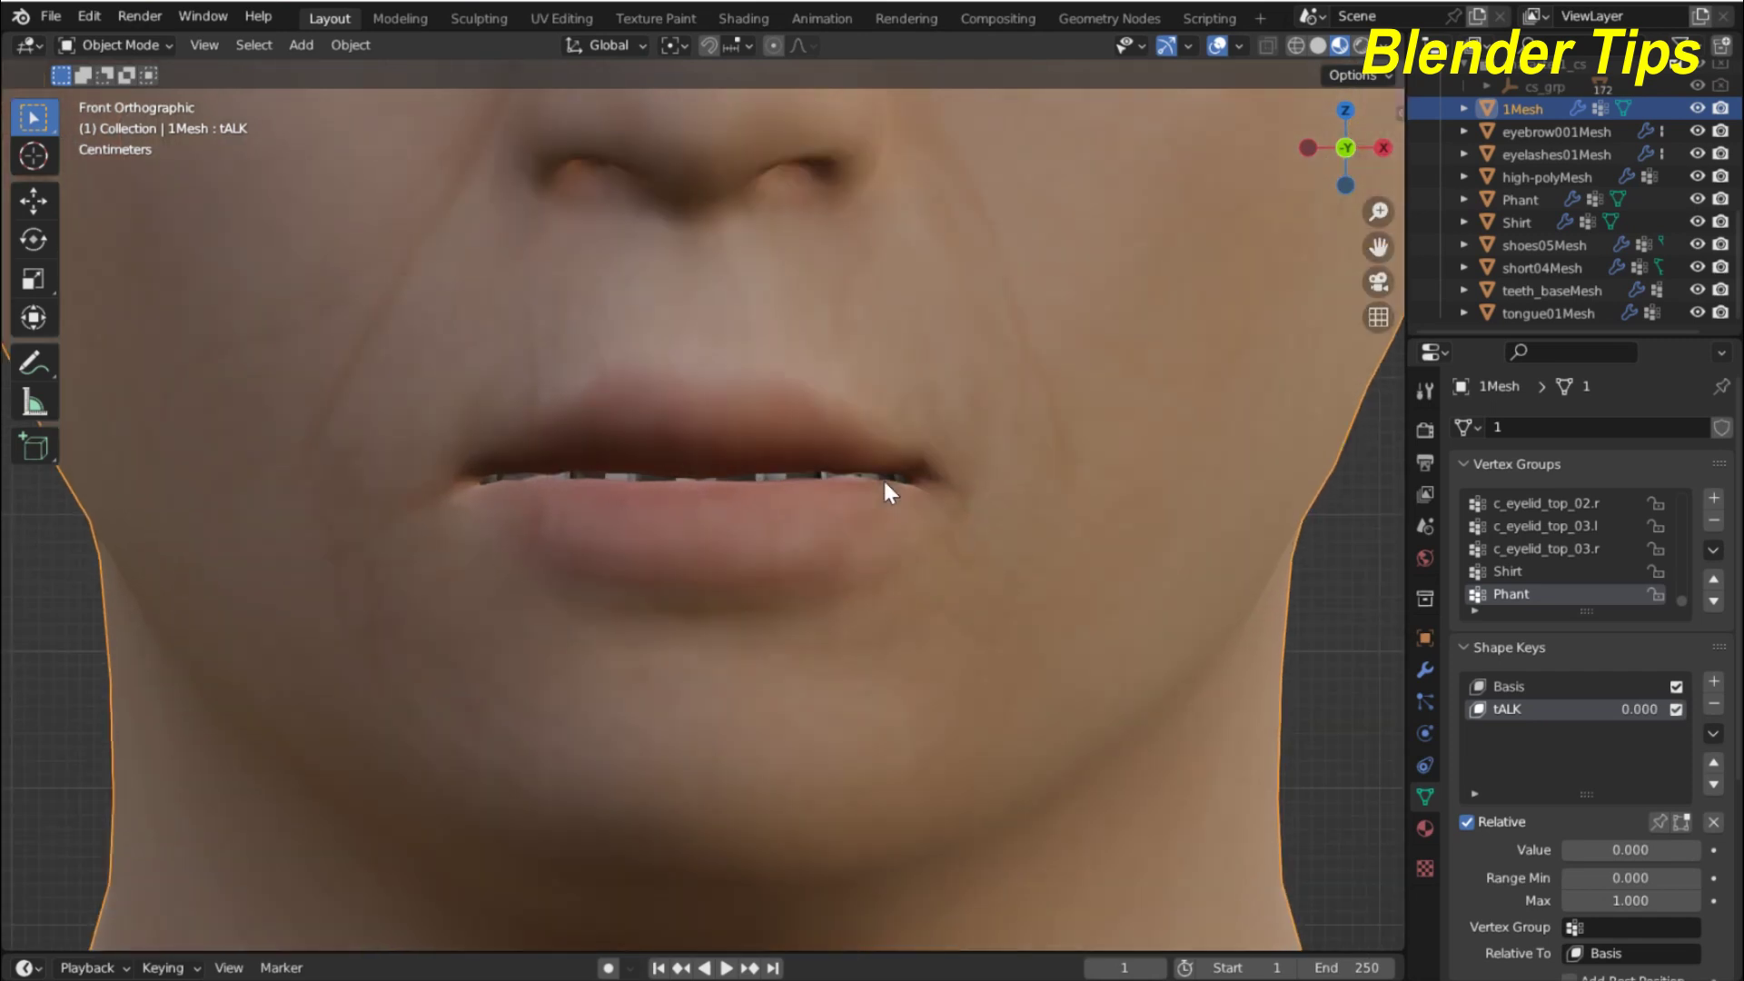
pyautogui.scroll(-1, 885, 484)
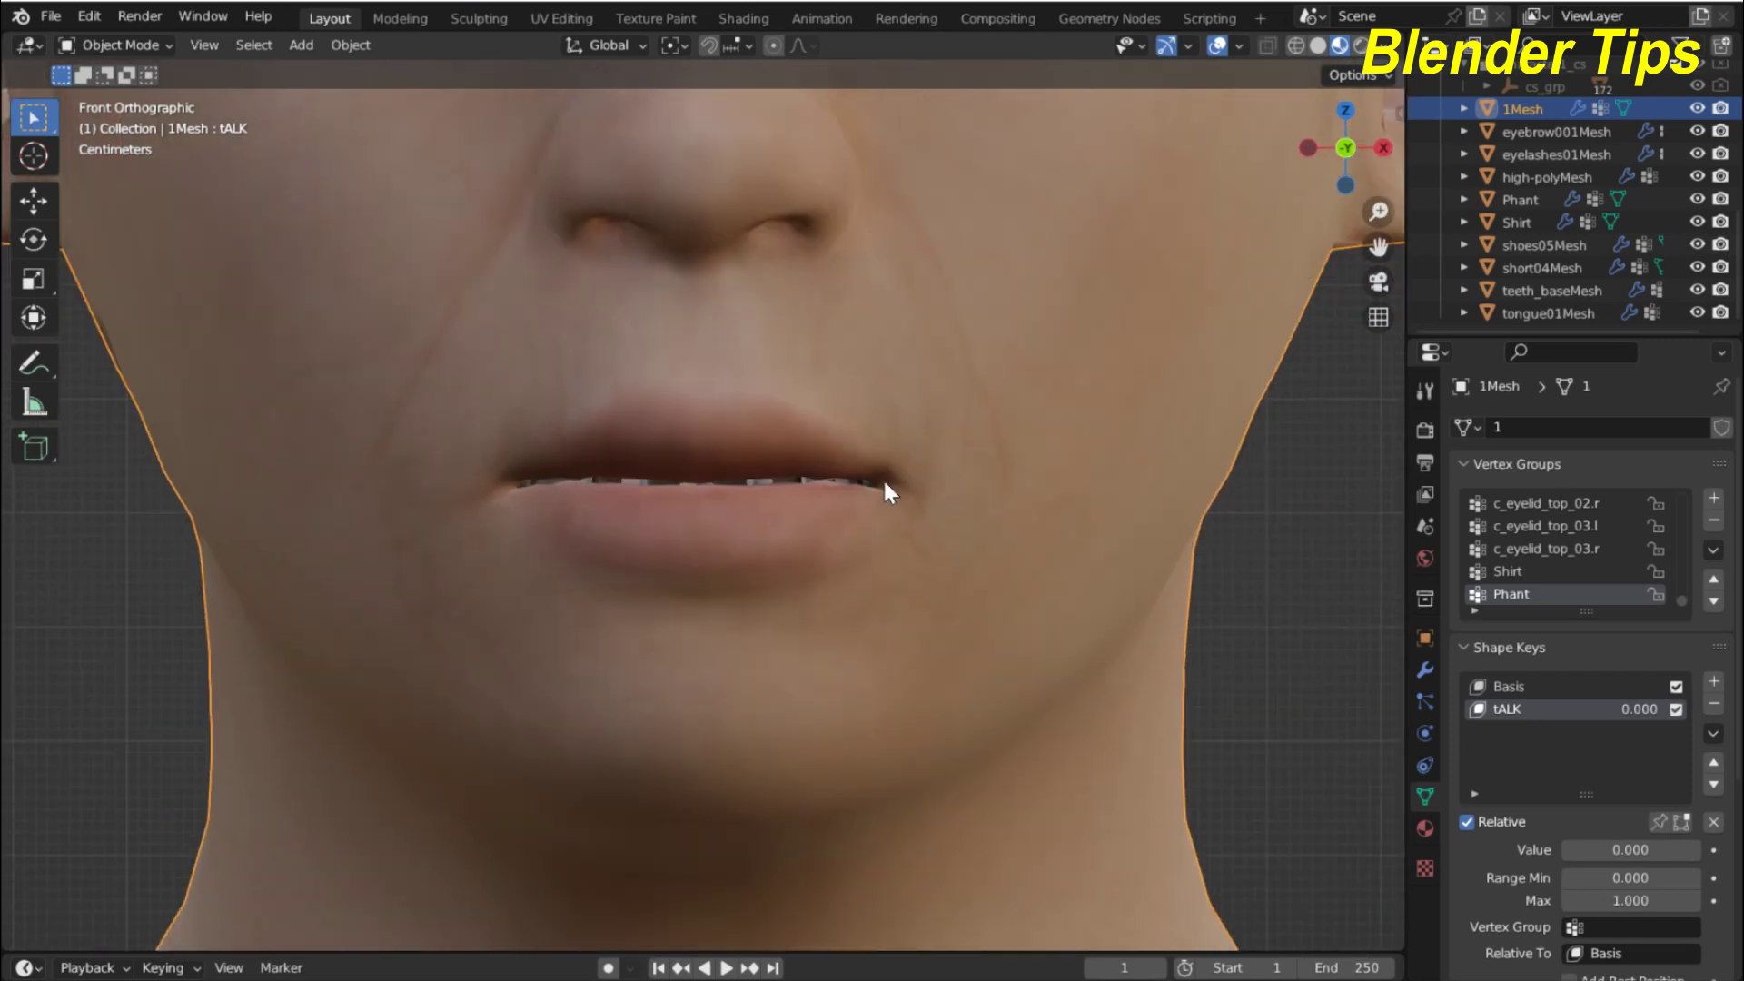
pyautogui.press('Tab')
# Select the face just above the lip line and set proportional editing to Connected Only.
pyautogui.scroll(3, 888, 479)
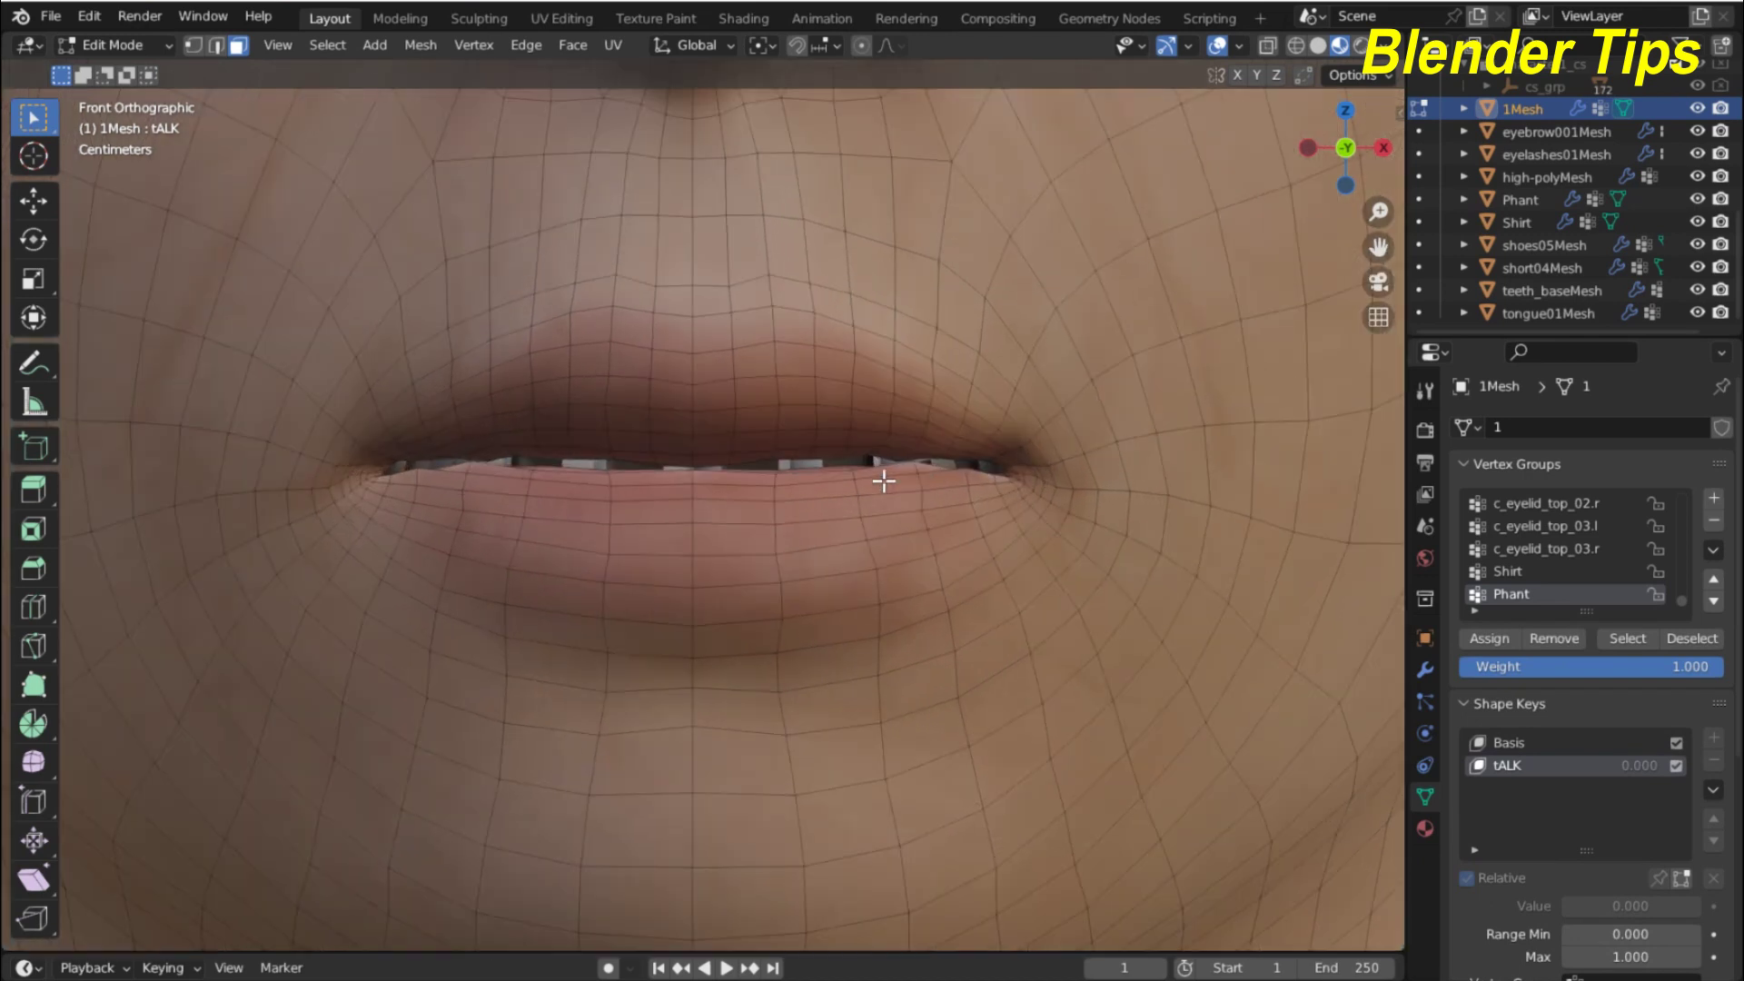
pyautogui.click(712, 445)
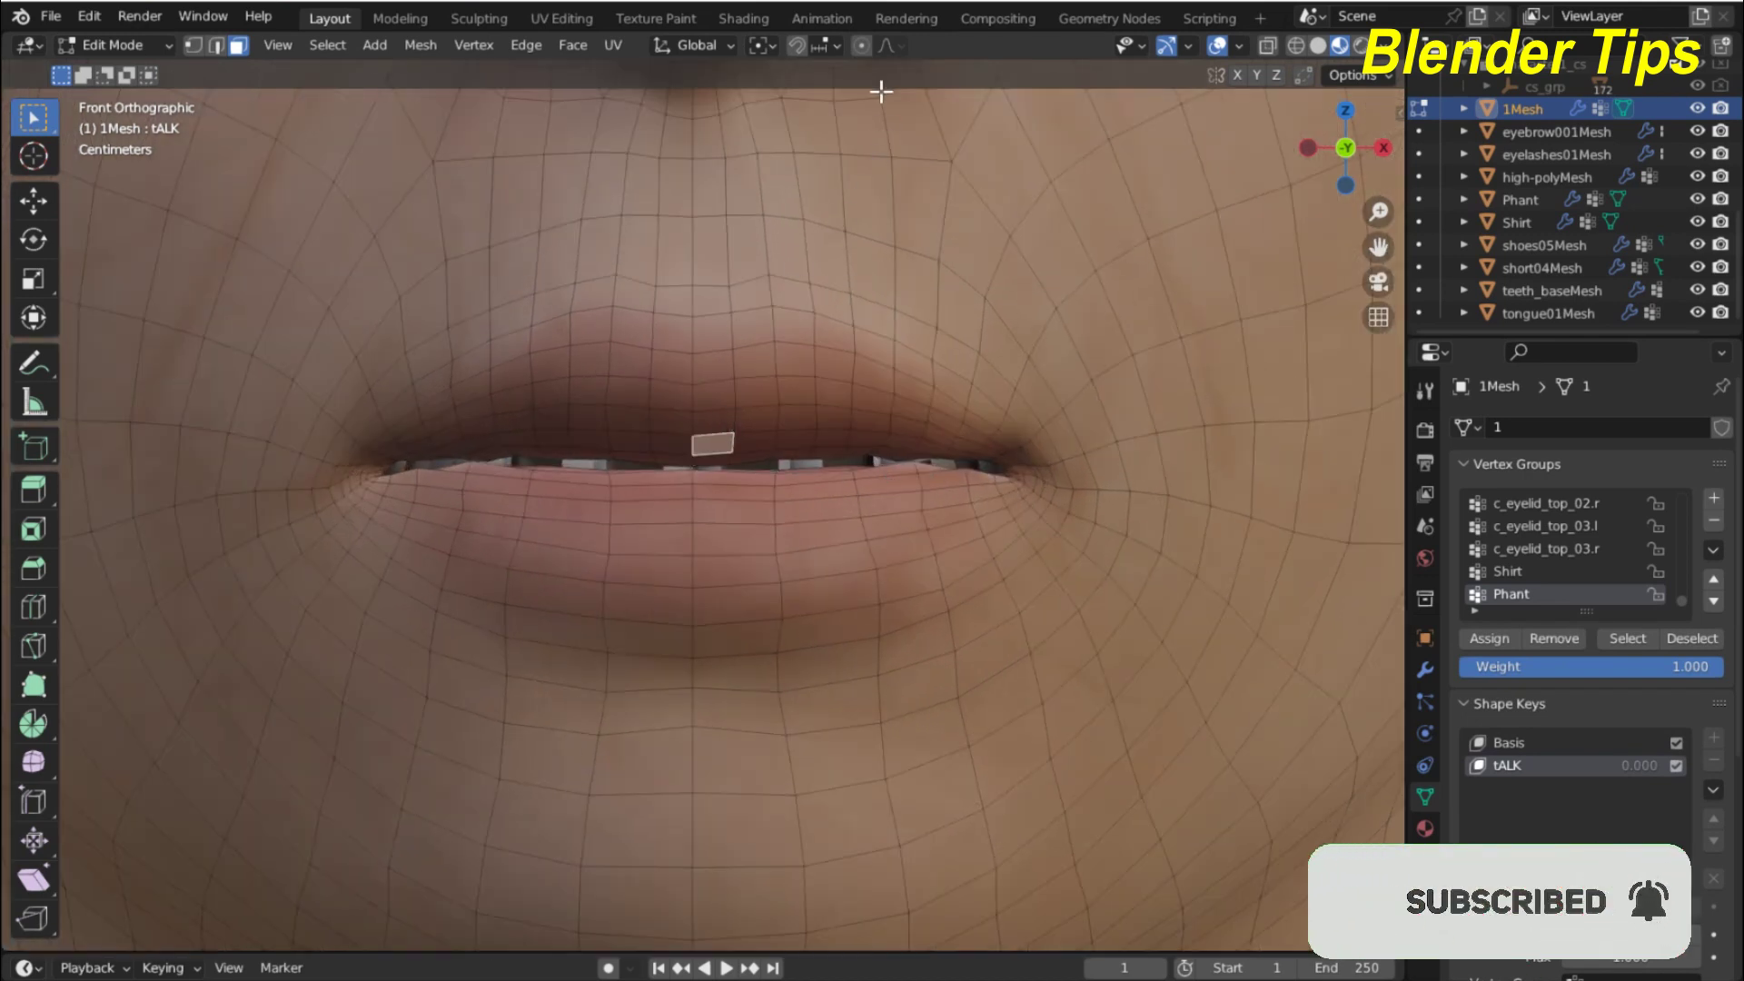
pyautogui.click(888, 45)
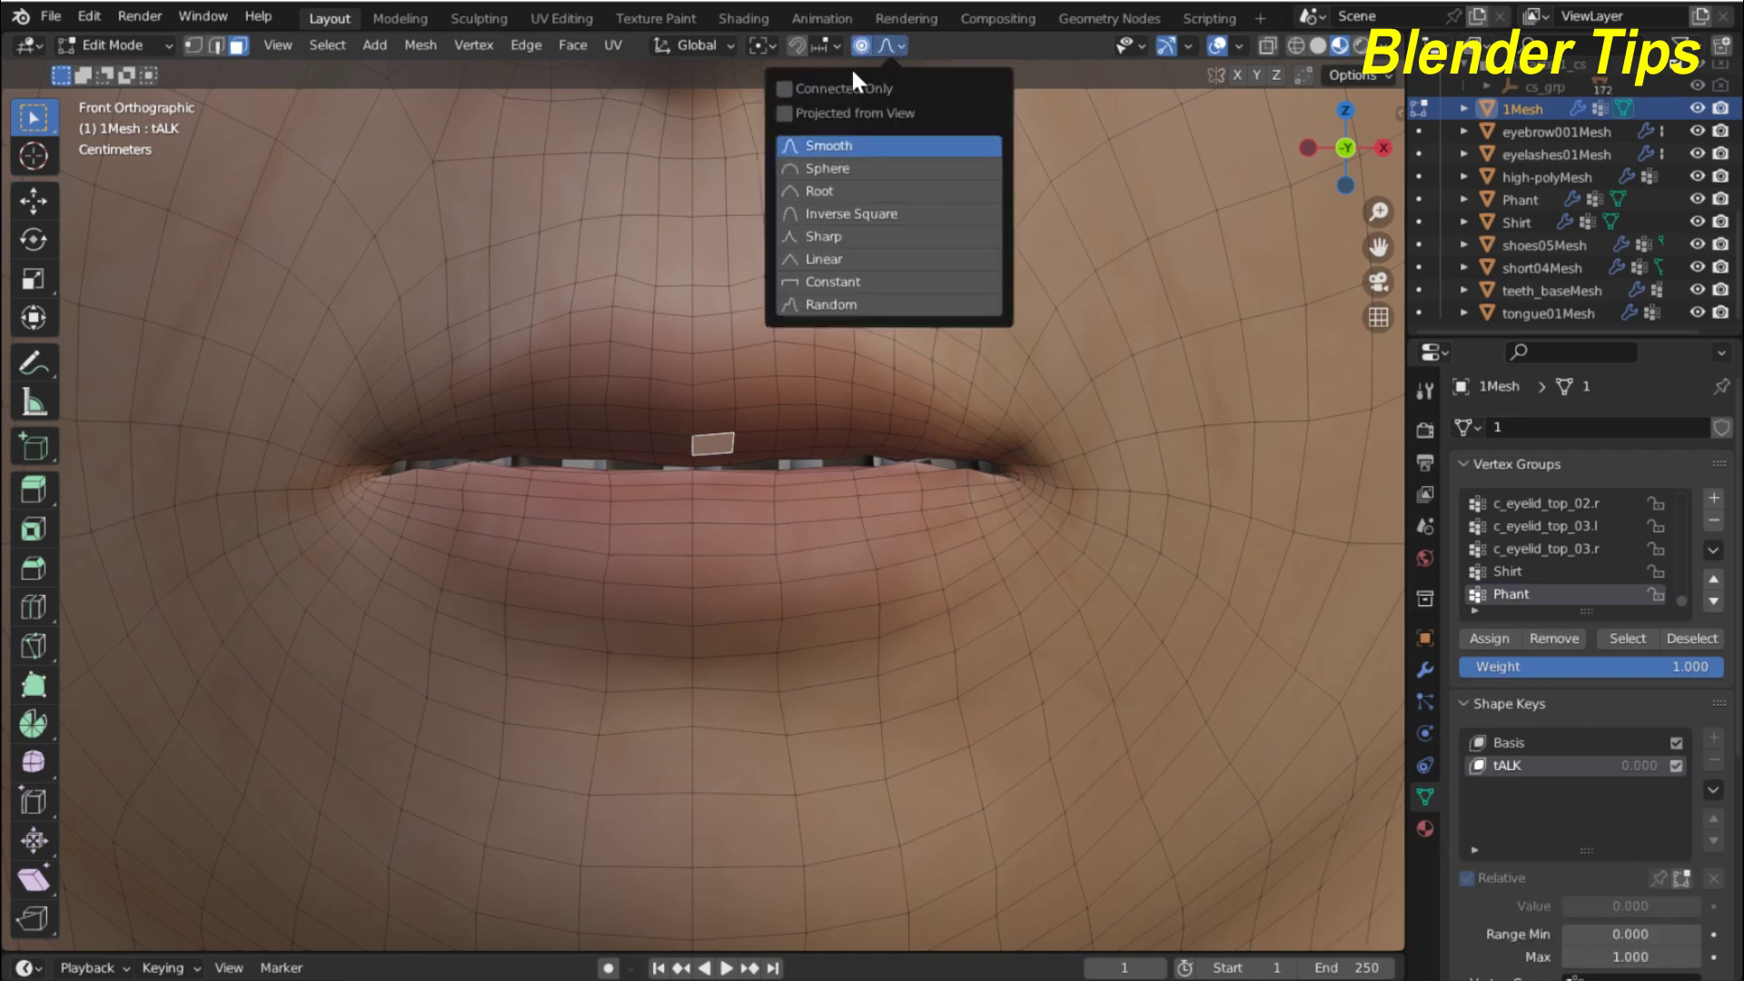
pyautogui.click(783, 89)
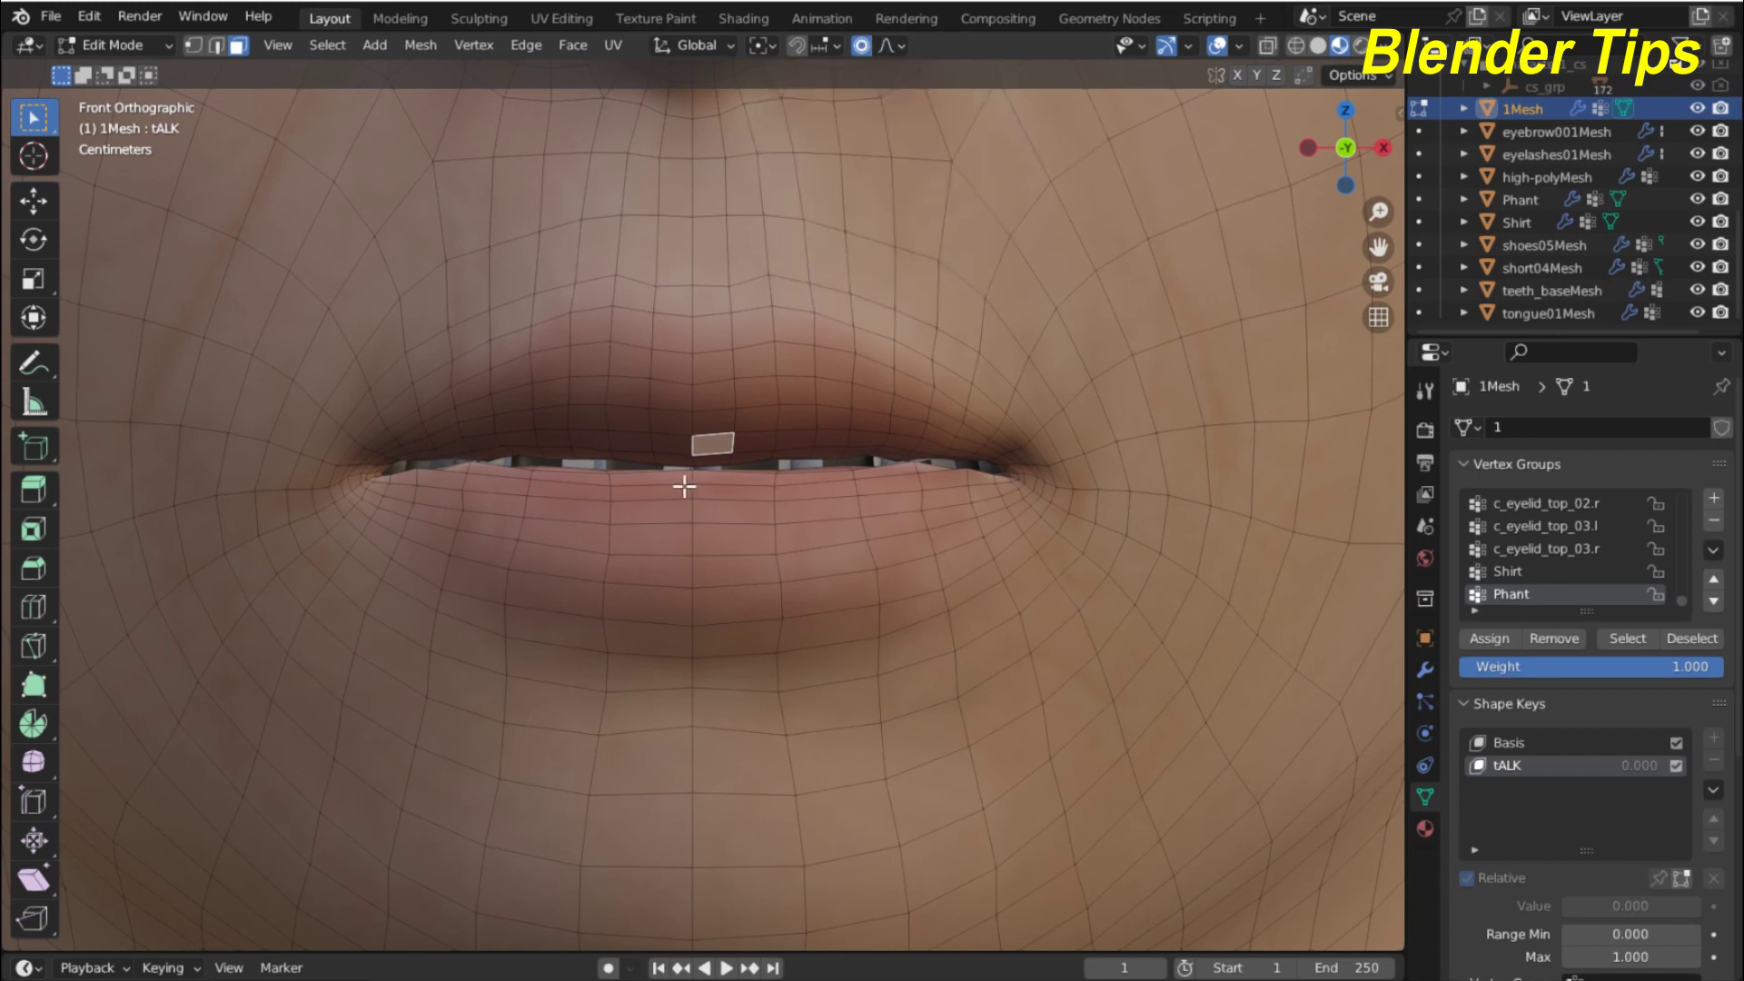
pyautogui.scroll(-3, 689, 475)
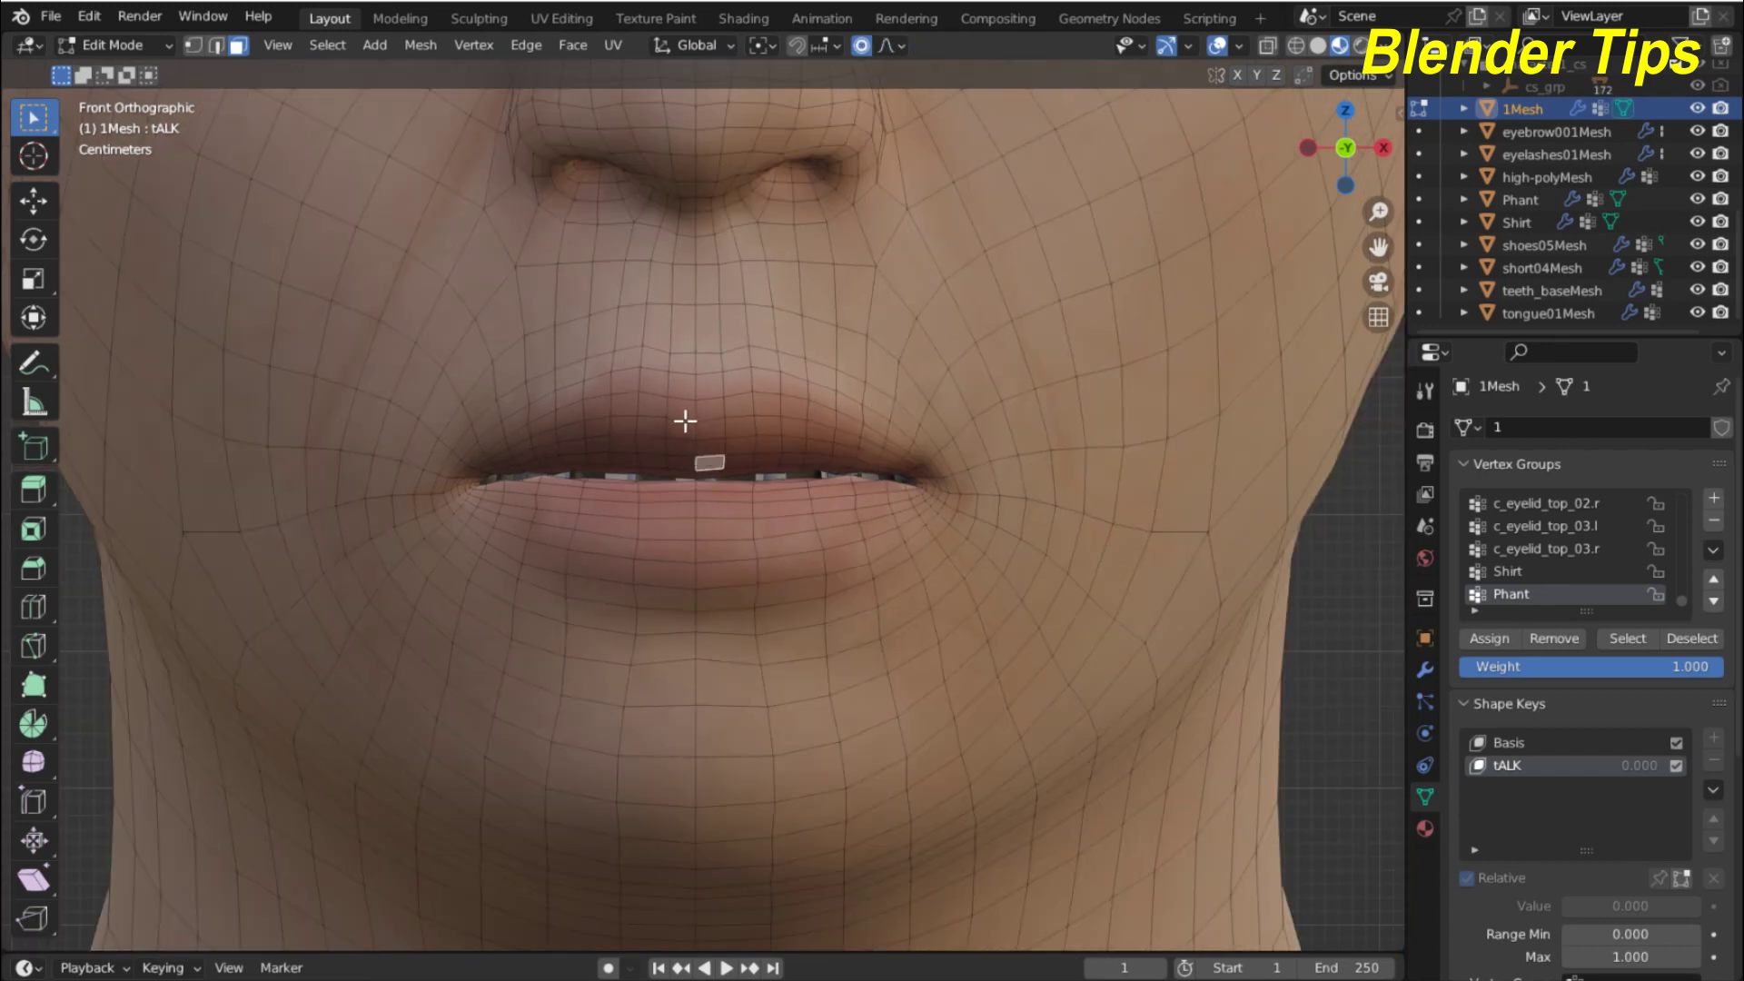
# Raise the upper-lip face straight up along Z about 0.049 m, revealing the teeth.
pyautogui.press('g')
pyautogui.scroll(16, 685, 420)
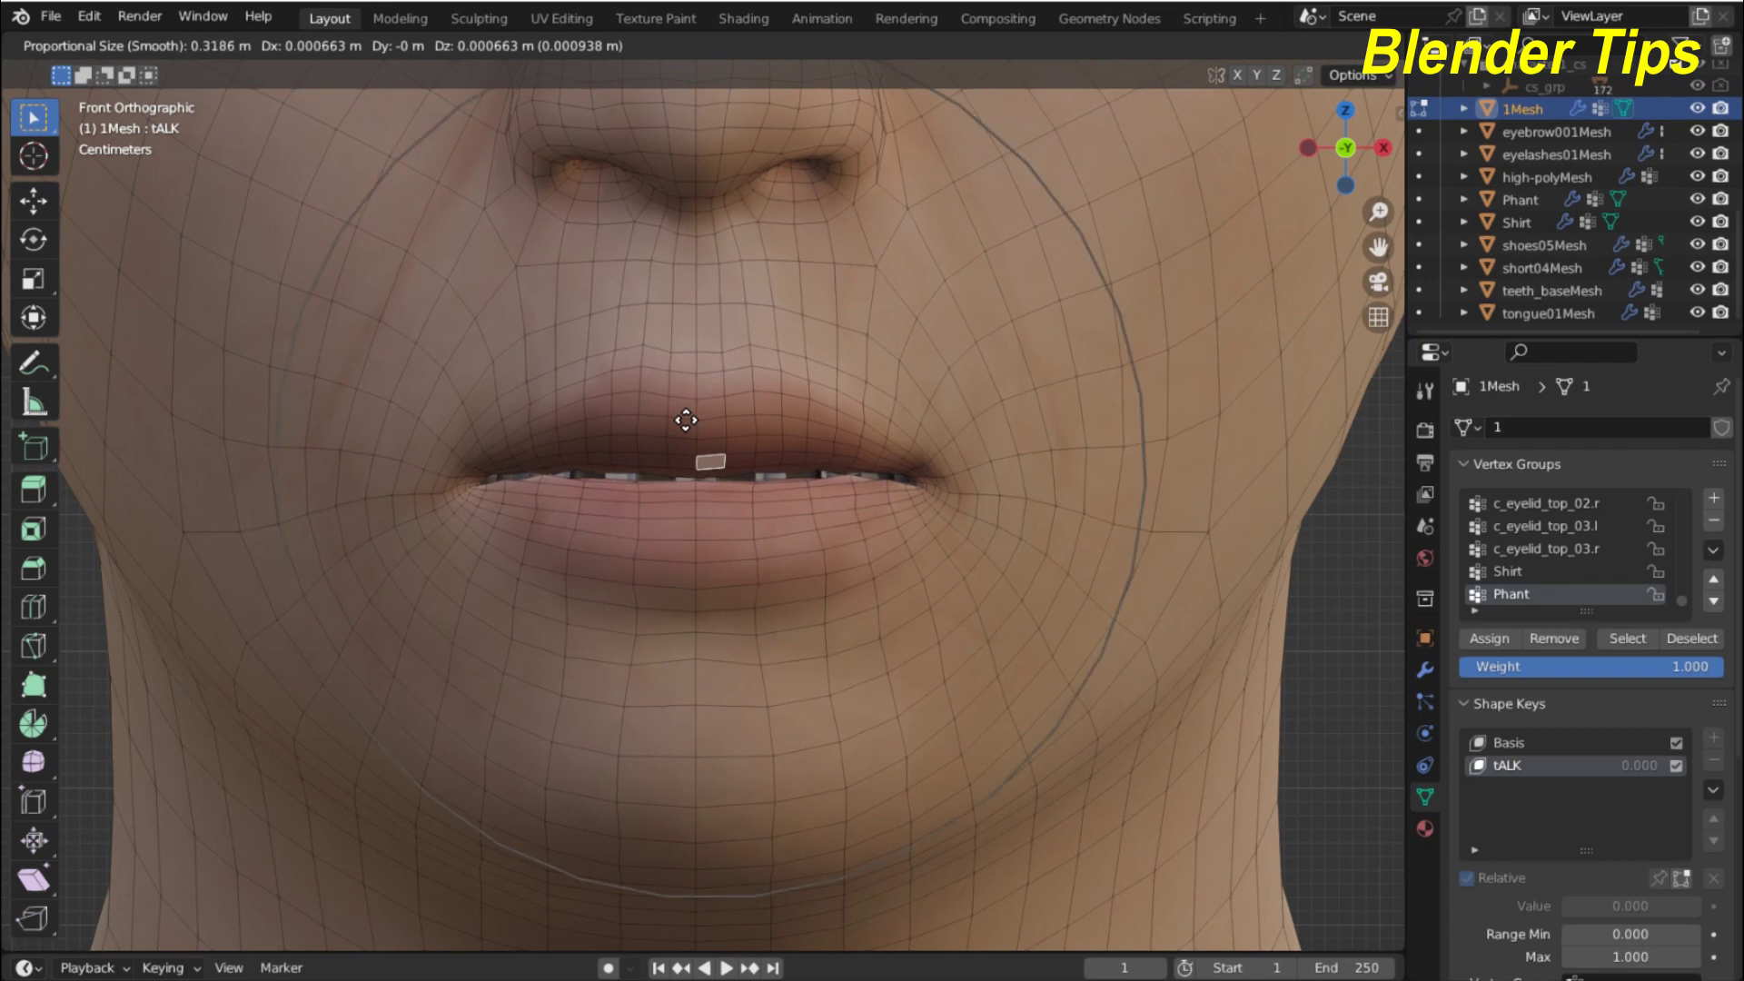
pyautogui.scroll(1, 686, 419)
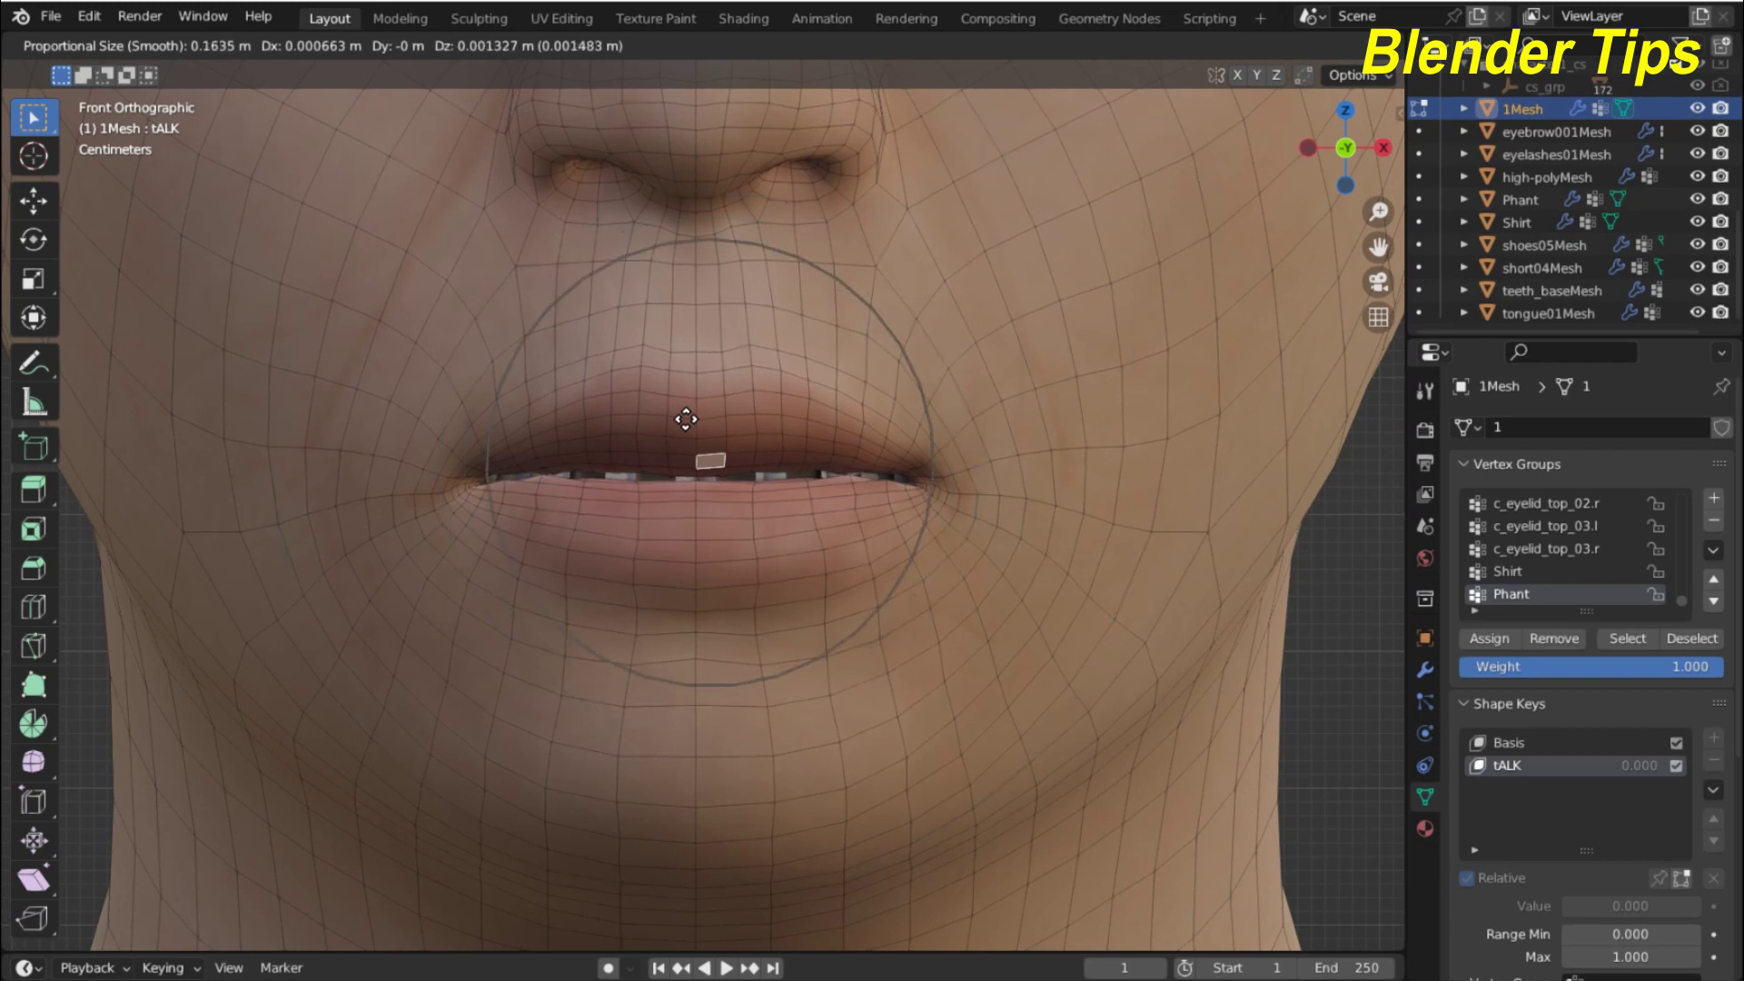
pyautogui.press('z')
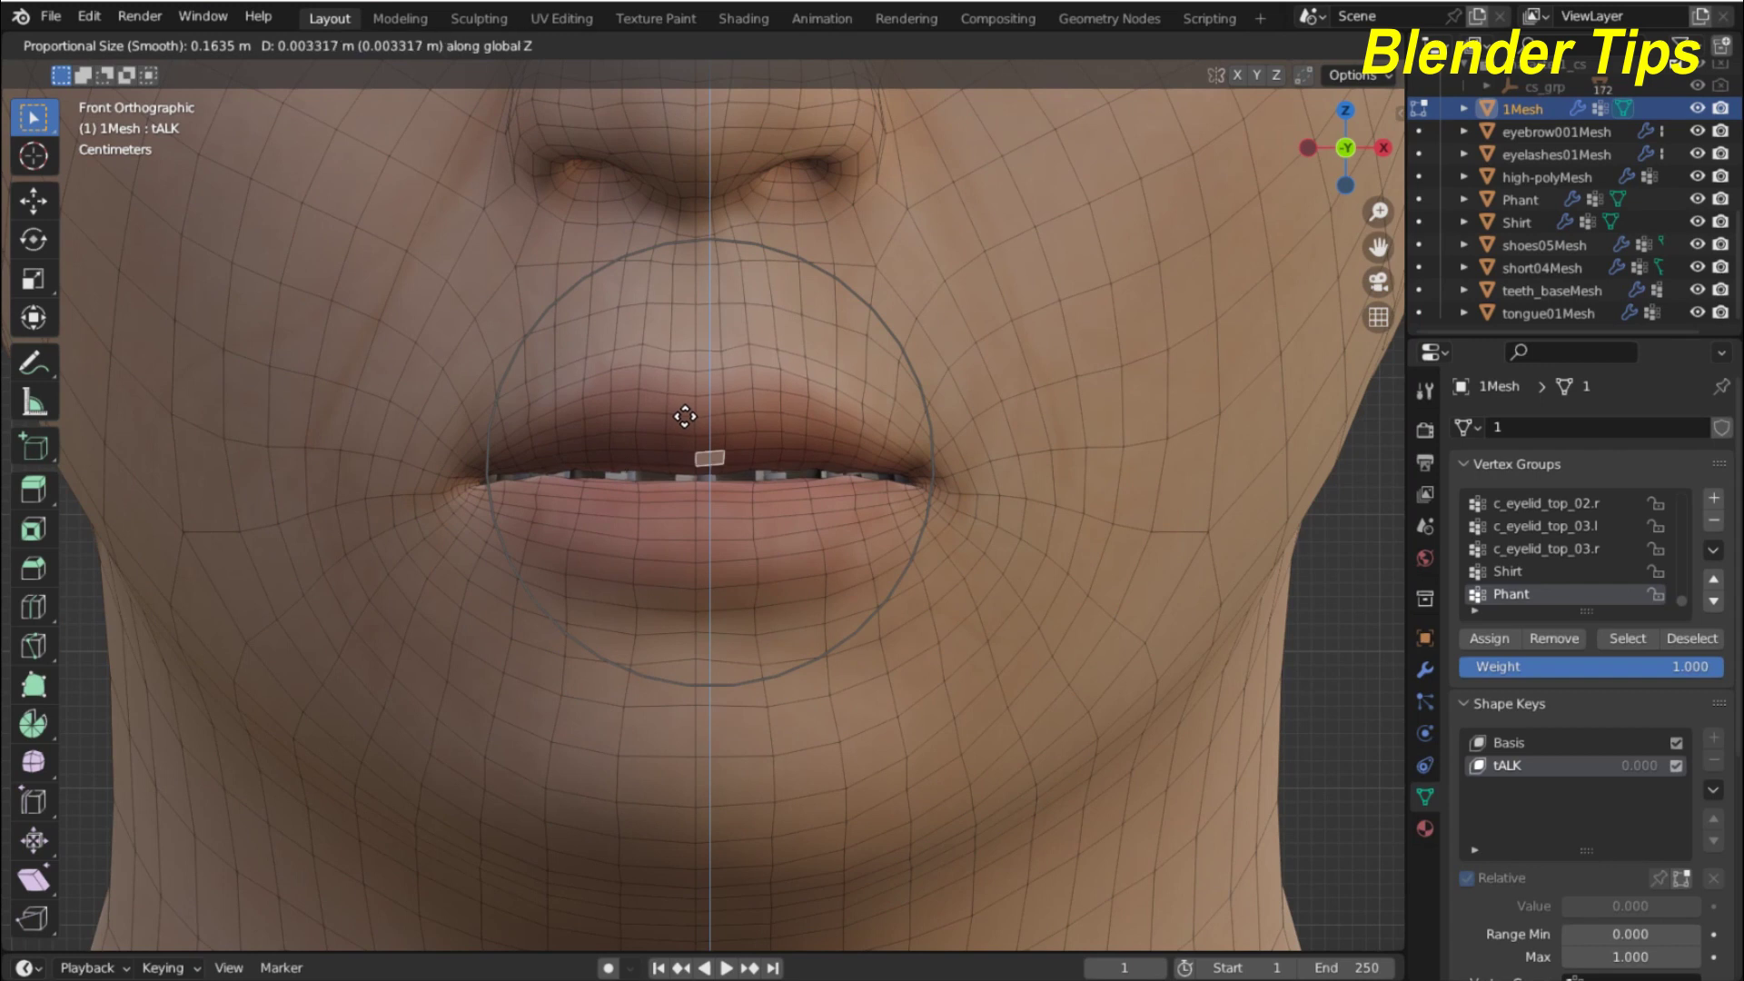
pyautogui.click(685, 349)
# Select a face on the lower lip edge.
pyautogui.scroll(3, 545, 448)
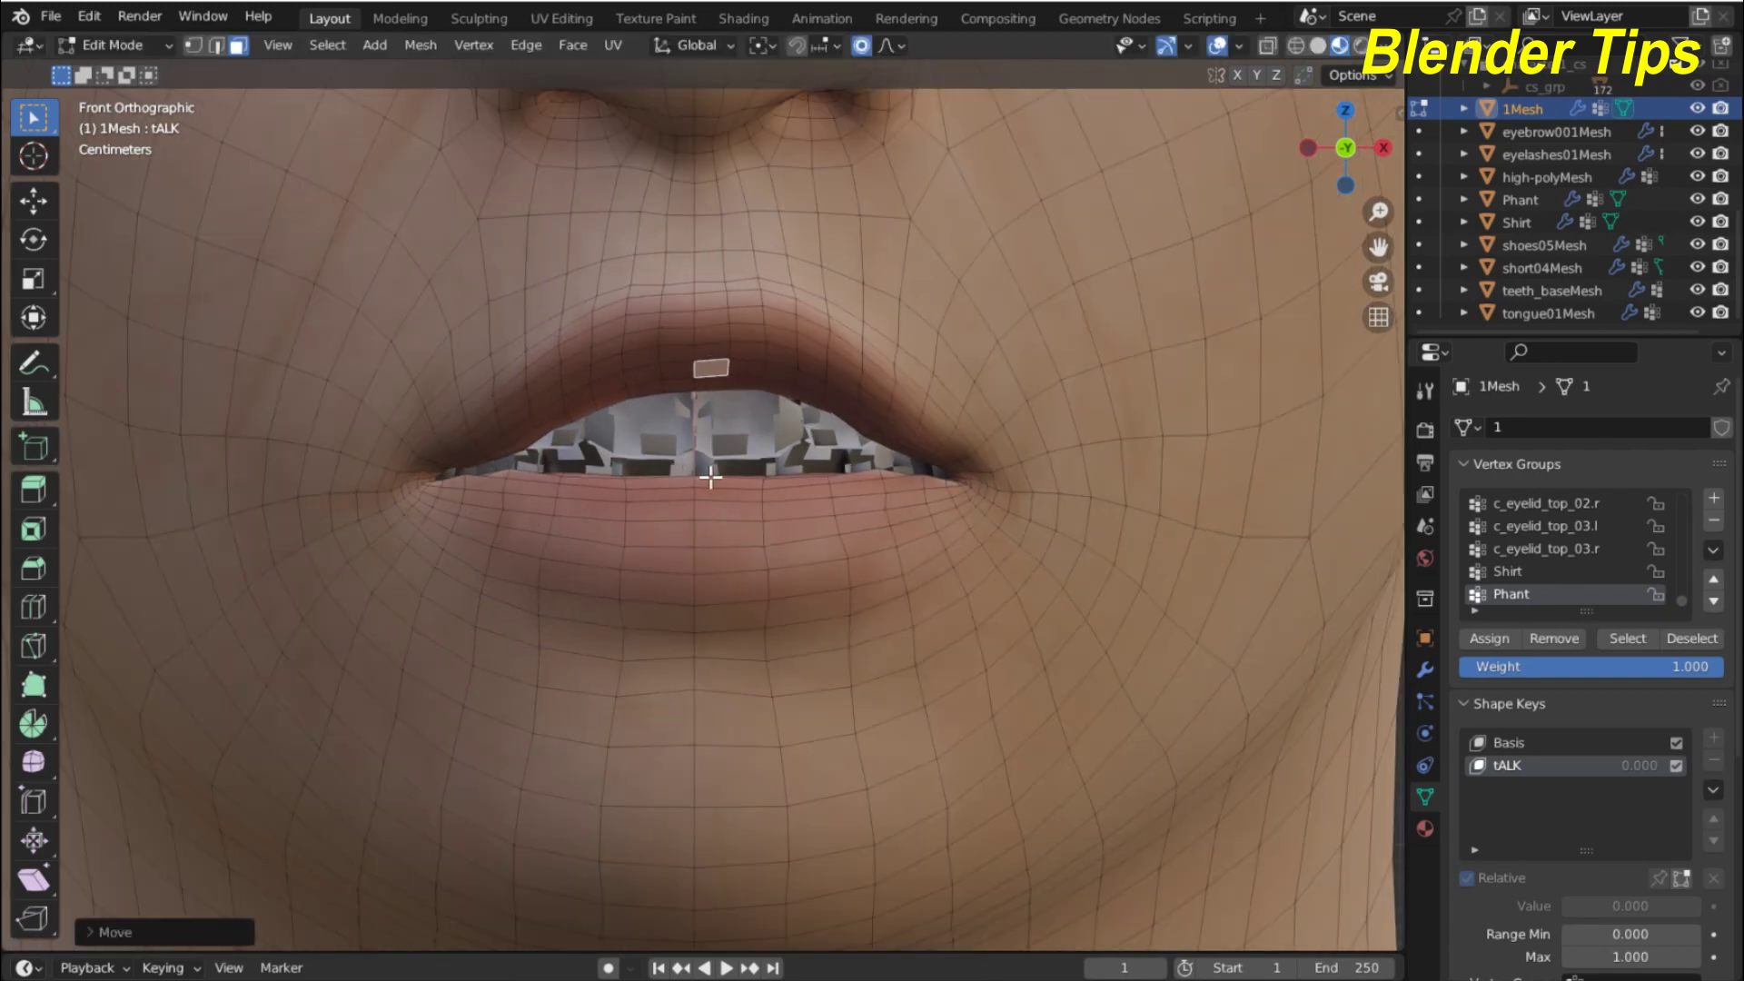
pyautogui.click(707, 479)
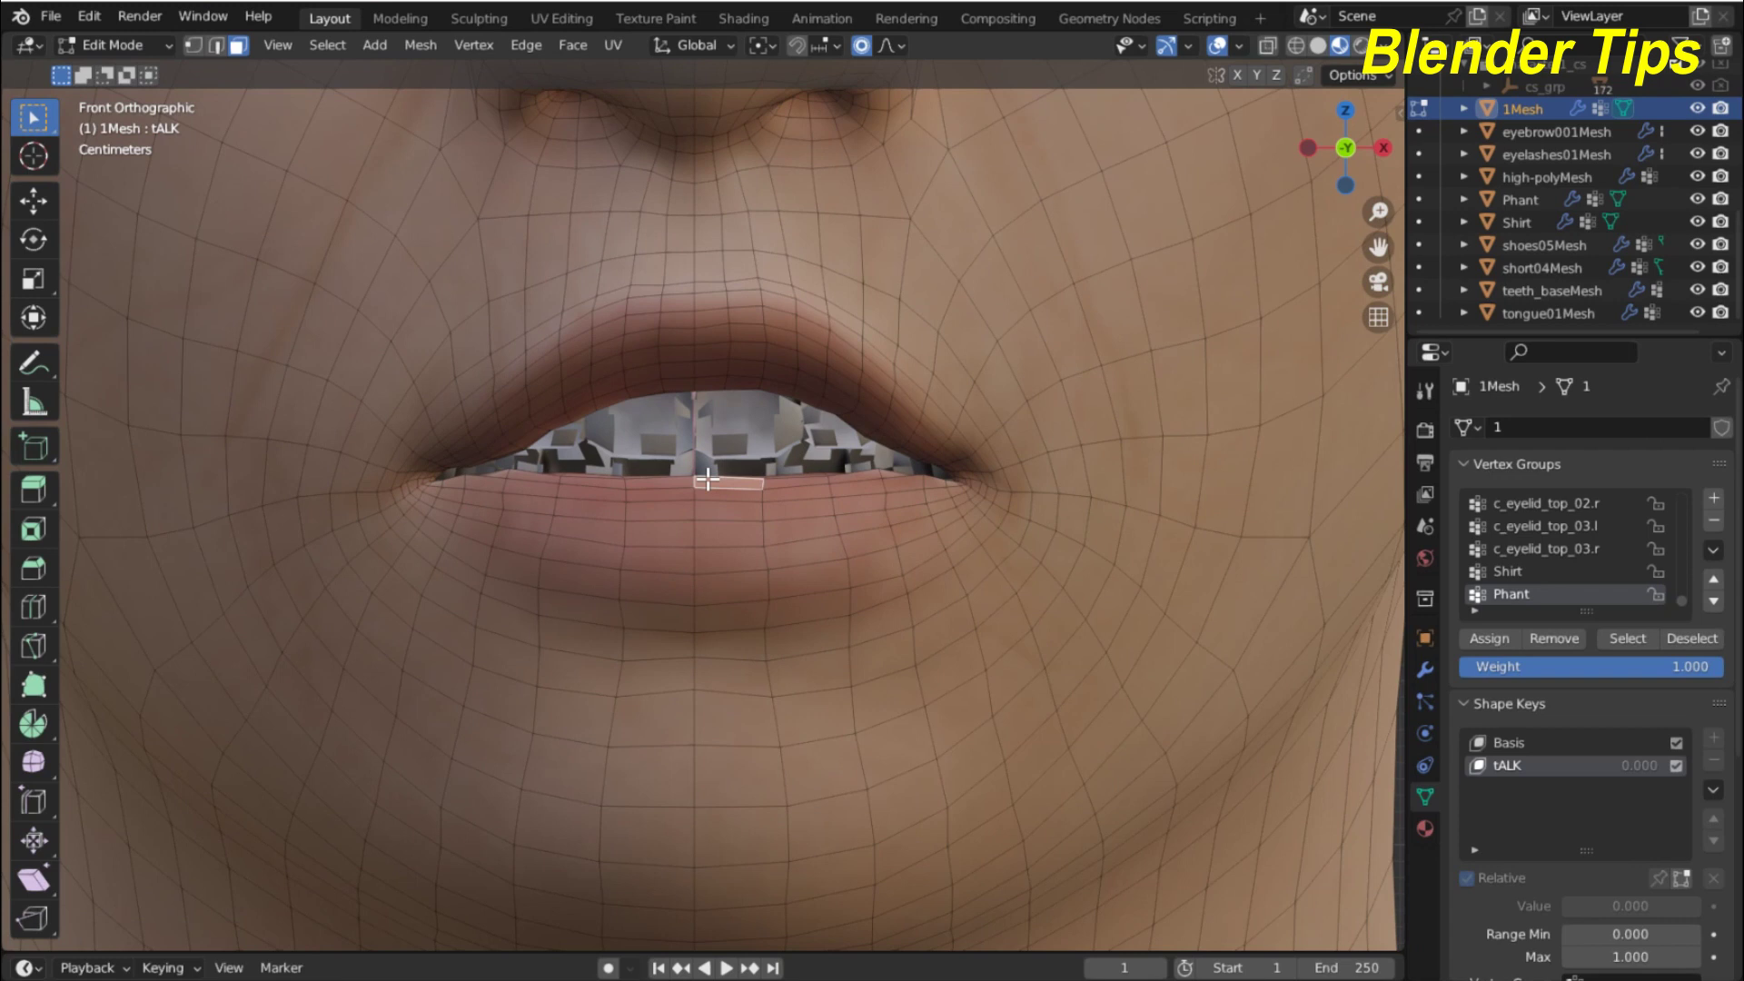
pyautogui.scroll(-1, 708, 479)
# Pull the lower lip down about 0.049 m along Z, then return to Object Mode.
pyautogui.press('g')
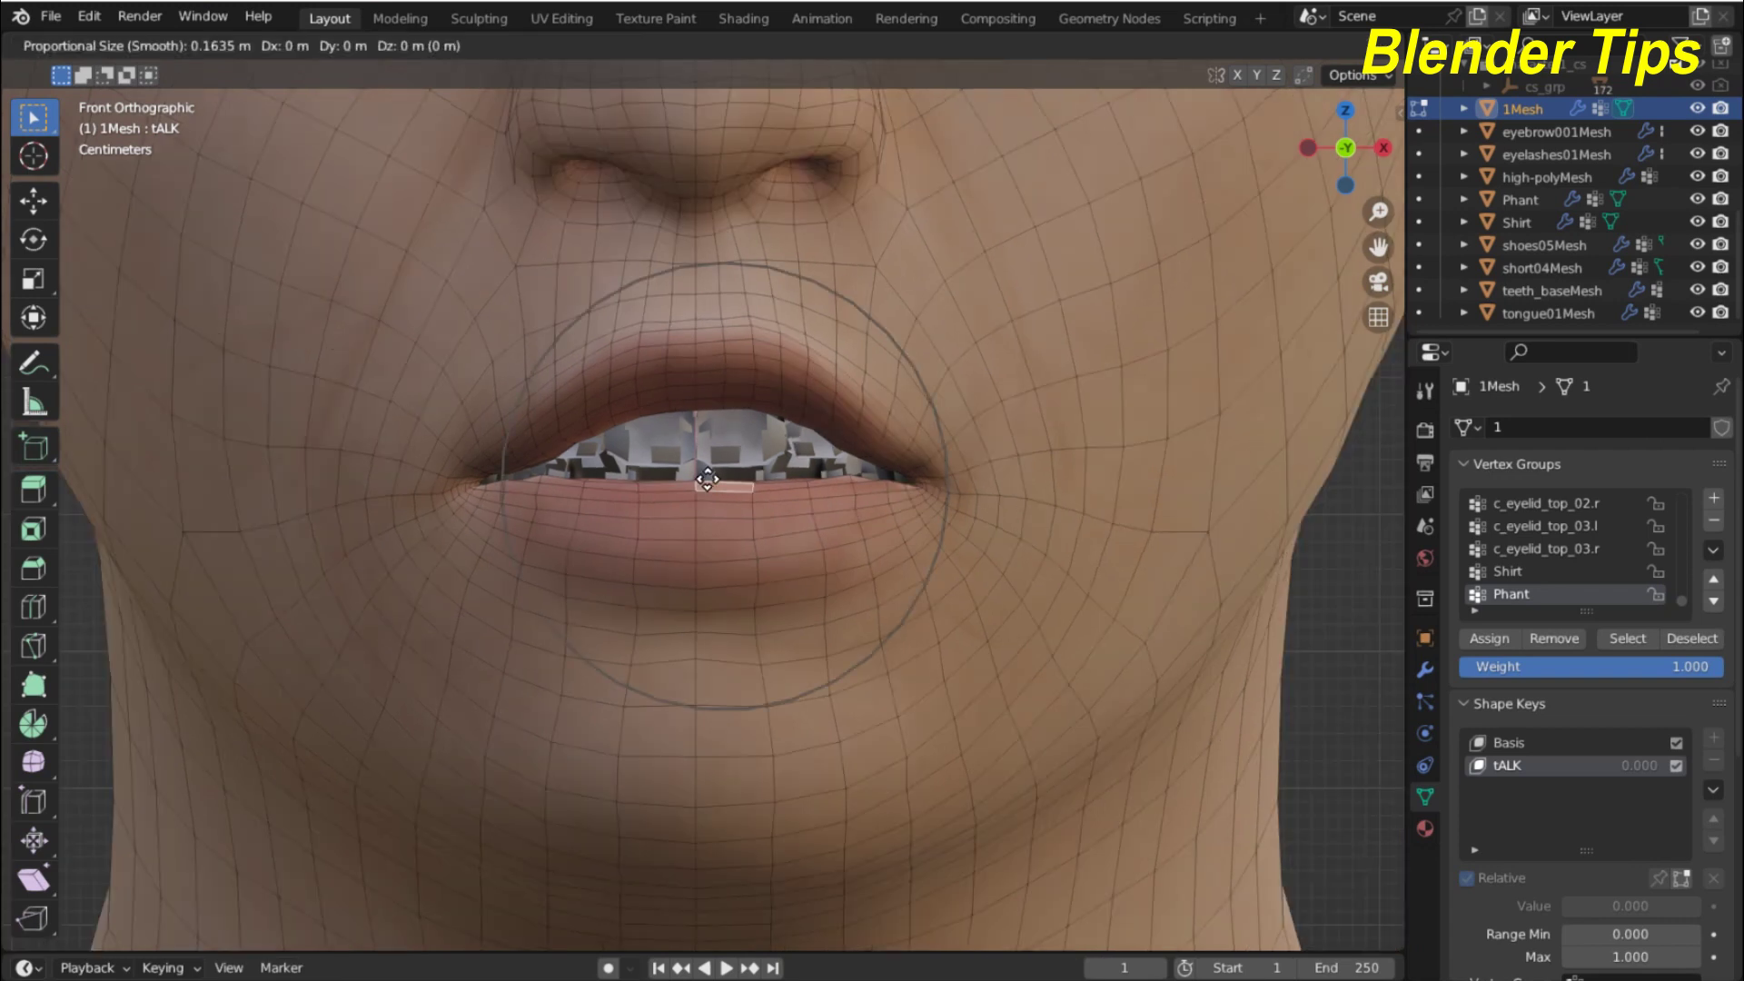
pyautogui.press('z')
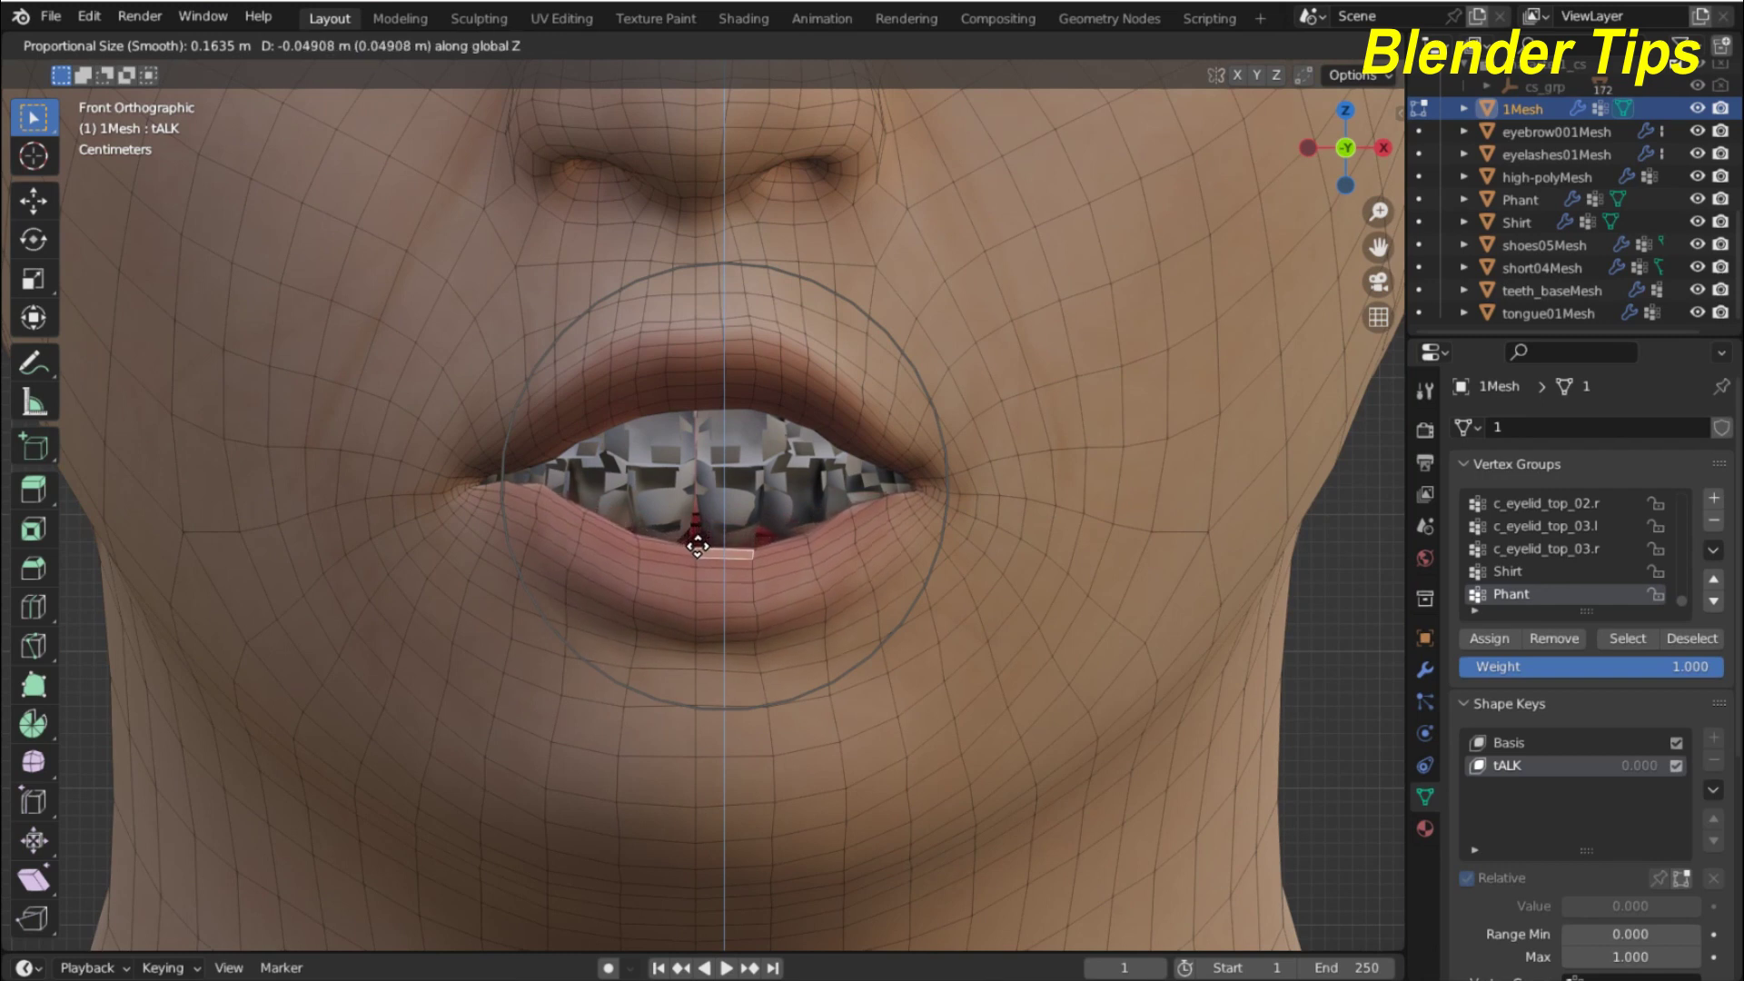
pyautogui.click(697, 544)
pyautogui.scroll(-2, 833, 384)
pyautogui.scroll(-1, 833, 385)
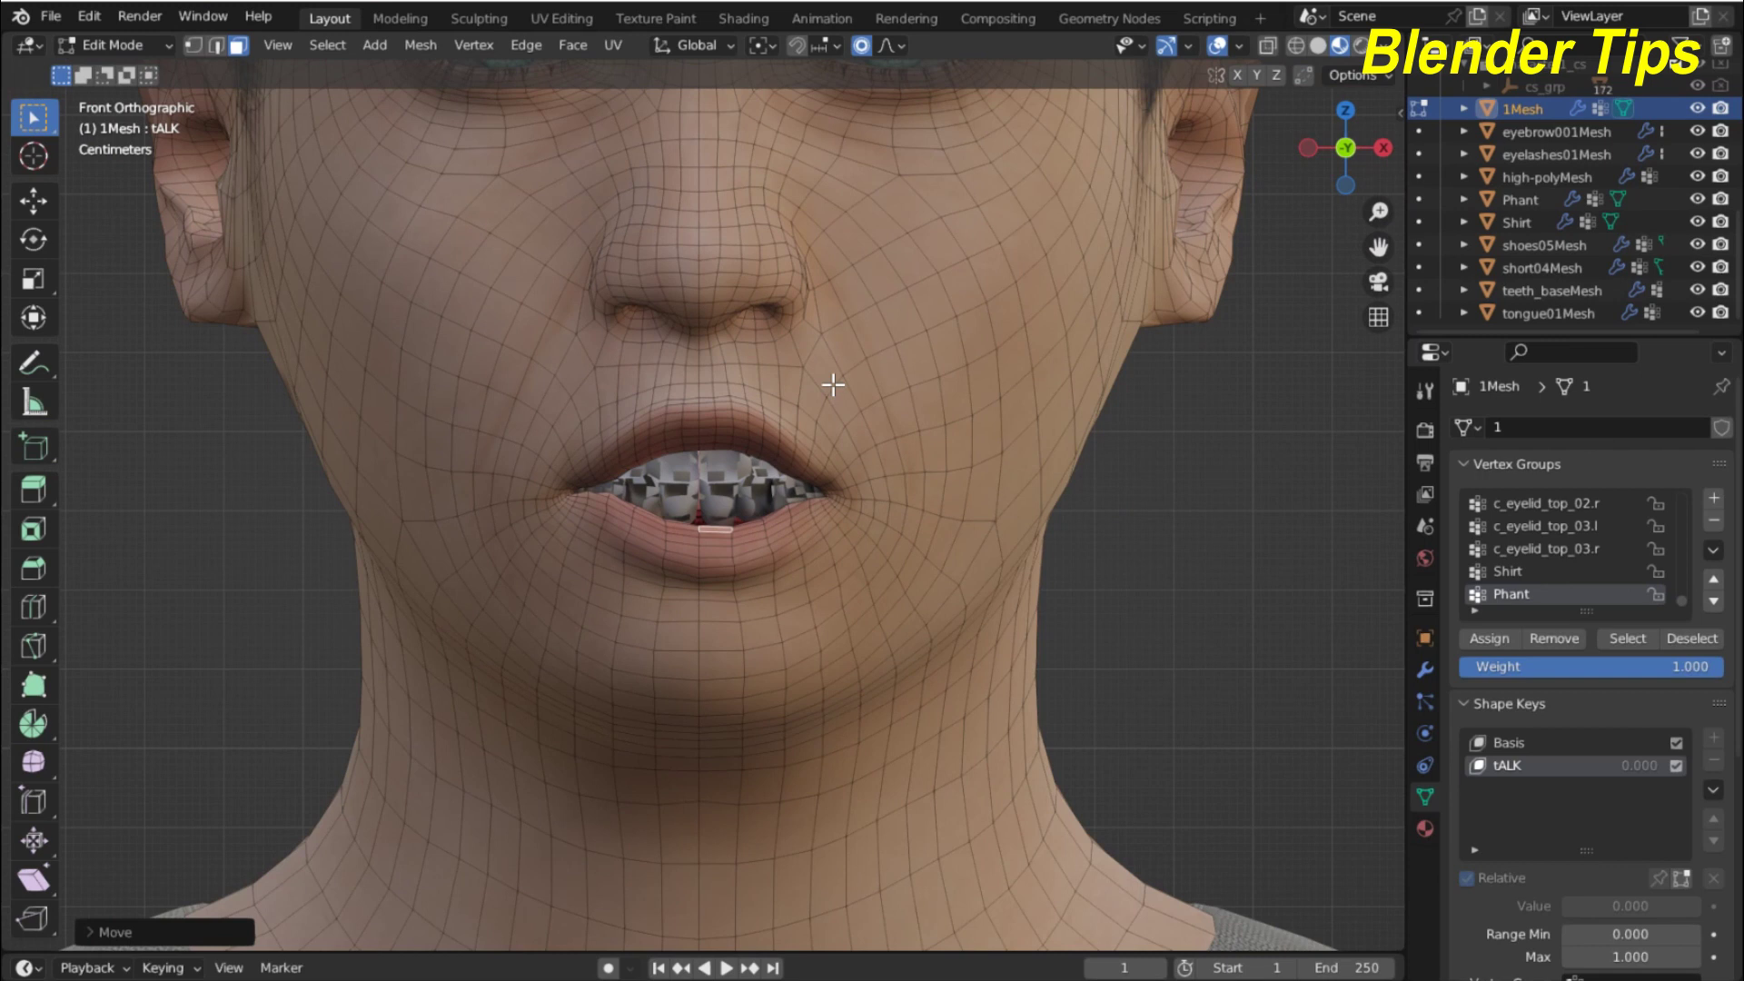
pyautogui.press('Tab')
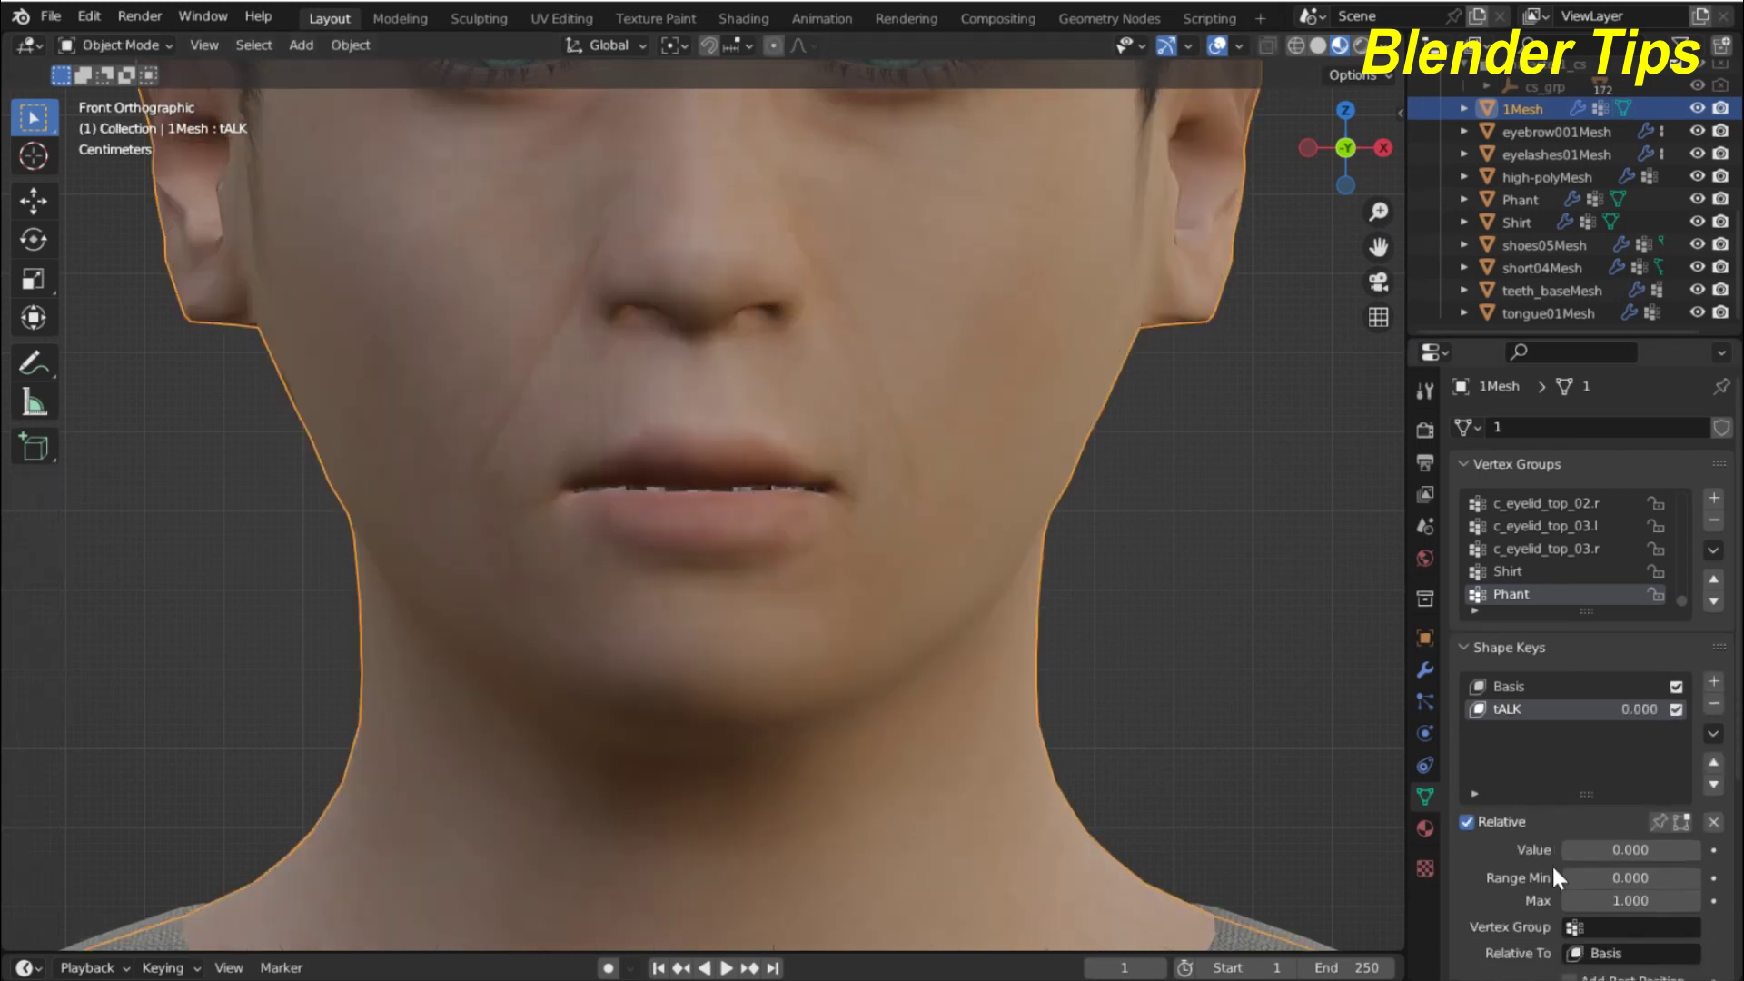
# Test the tALK shape key Value slider to check the open mouth.
pyautogui.moveTo(1588, 850)
pyautogui.mouseDown()
pyautogui.moveTo(1700, 850)
pyautogui.moveTo(1562, 851)
pyautogui.mouseUp()
pyautogui.scroll(-3, 458, 342)
pyautogui.scroll(-2, 460, 348)
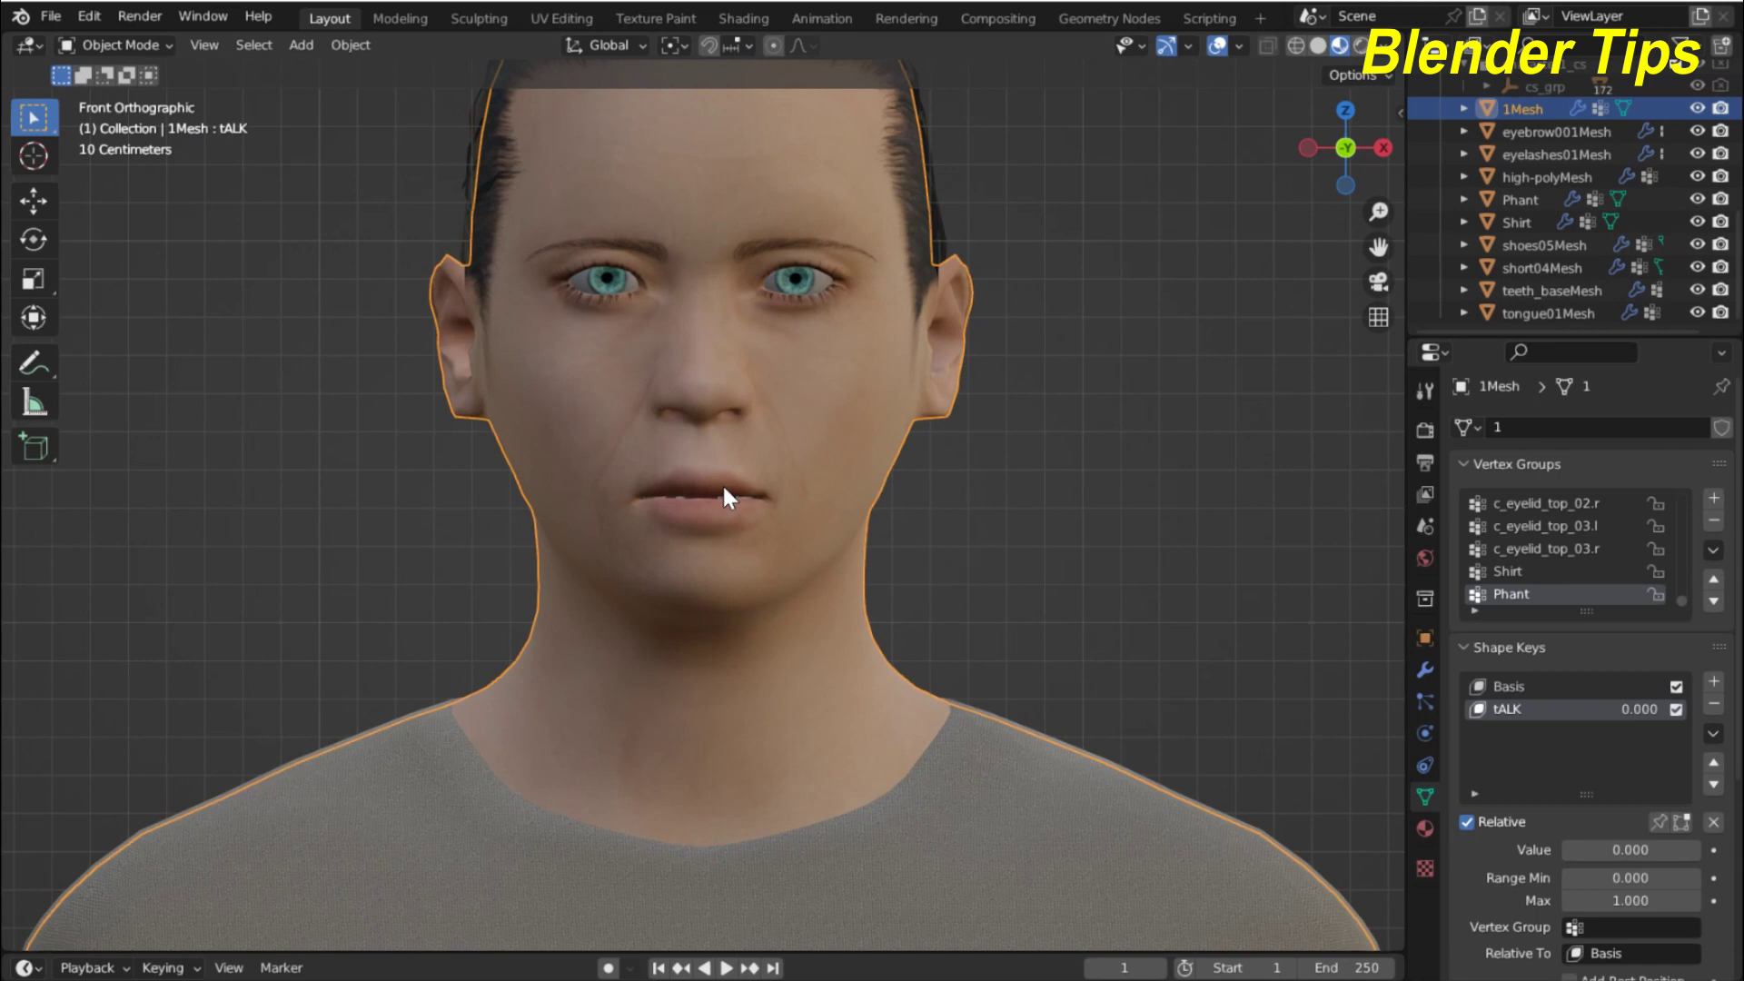
pyautogui.scroll(1, 723, 481)
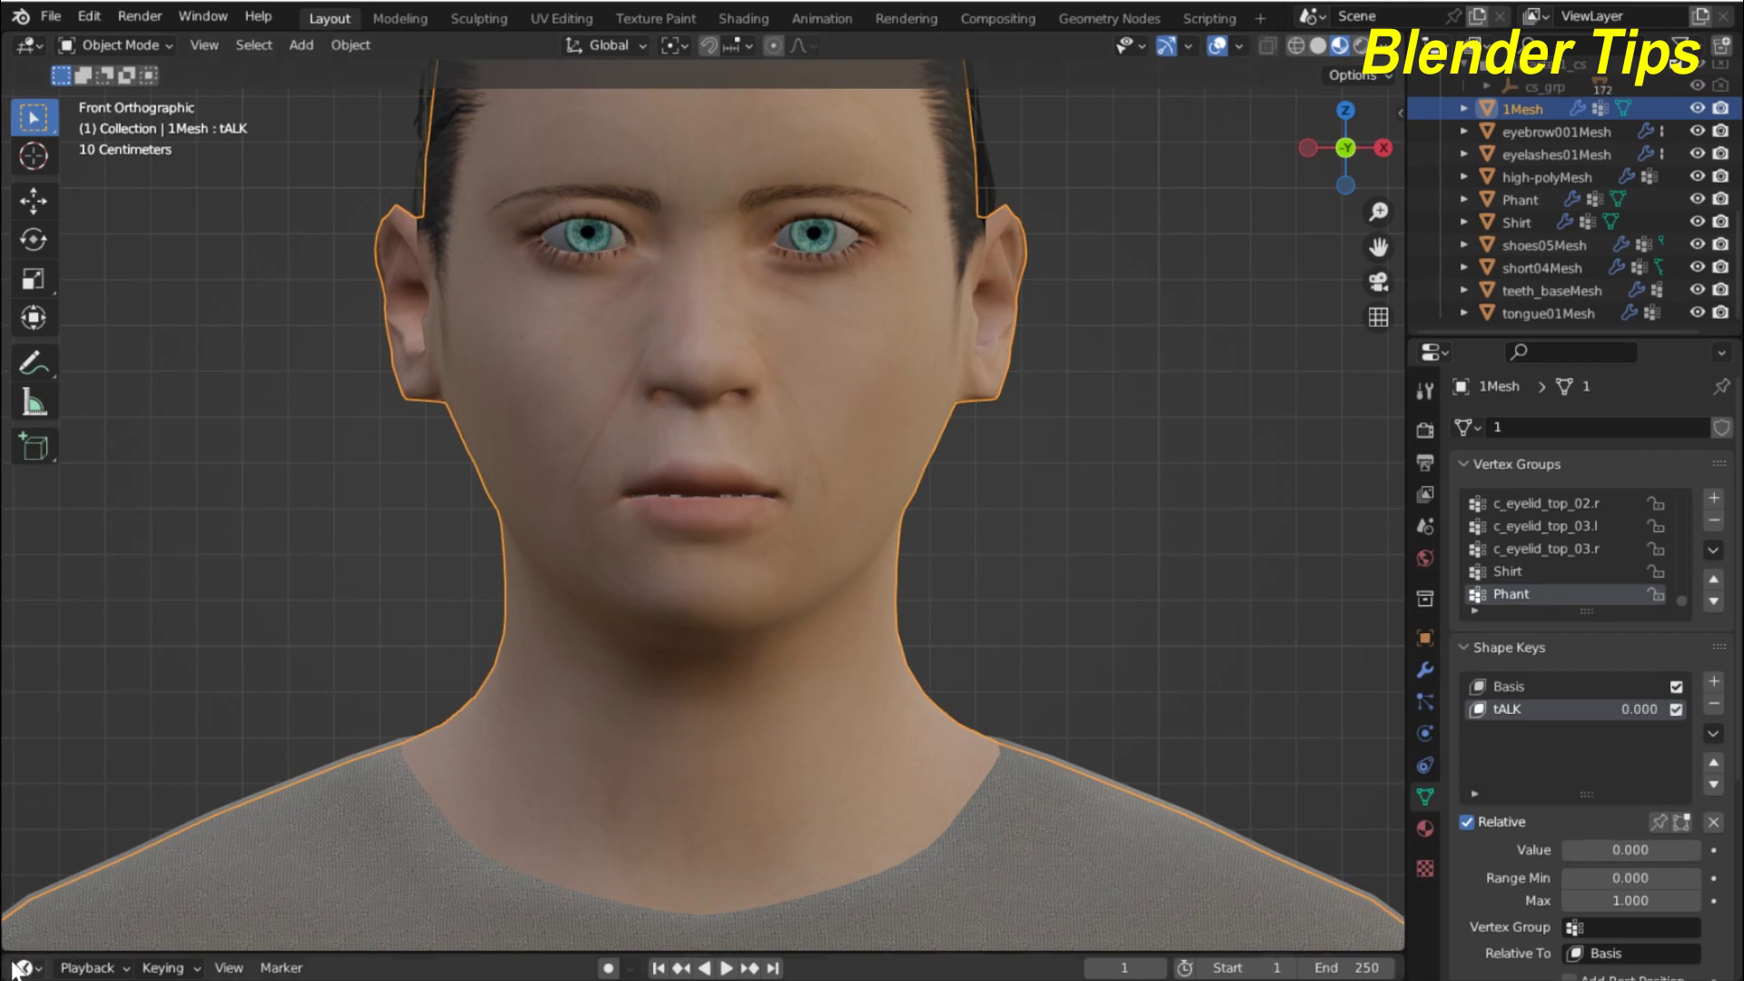
# Enlarge the timeline area and split it into three stacked Timeline editors.
pyautogui.moveTo(13, 951); pyautogui.dragTo(36, 548)
pyautogui.scroll(-1, 341, 427)
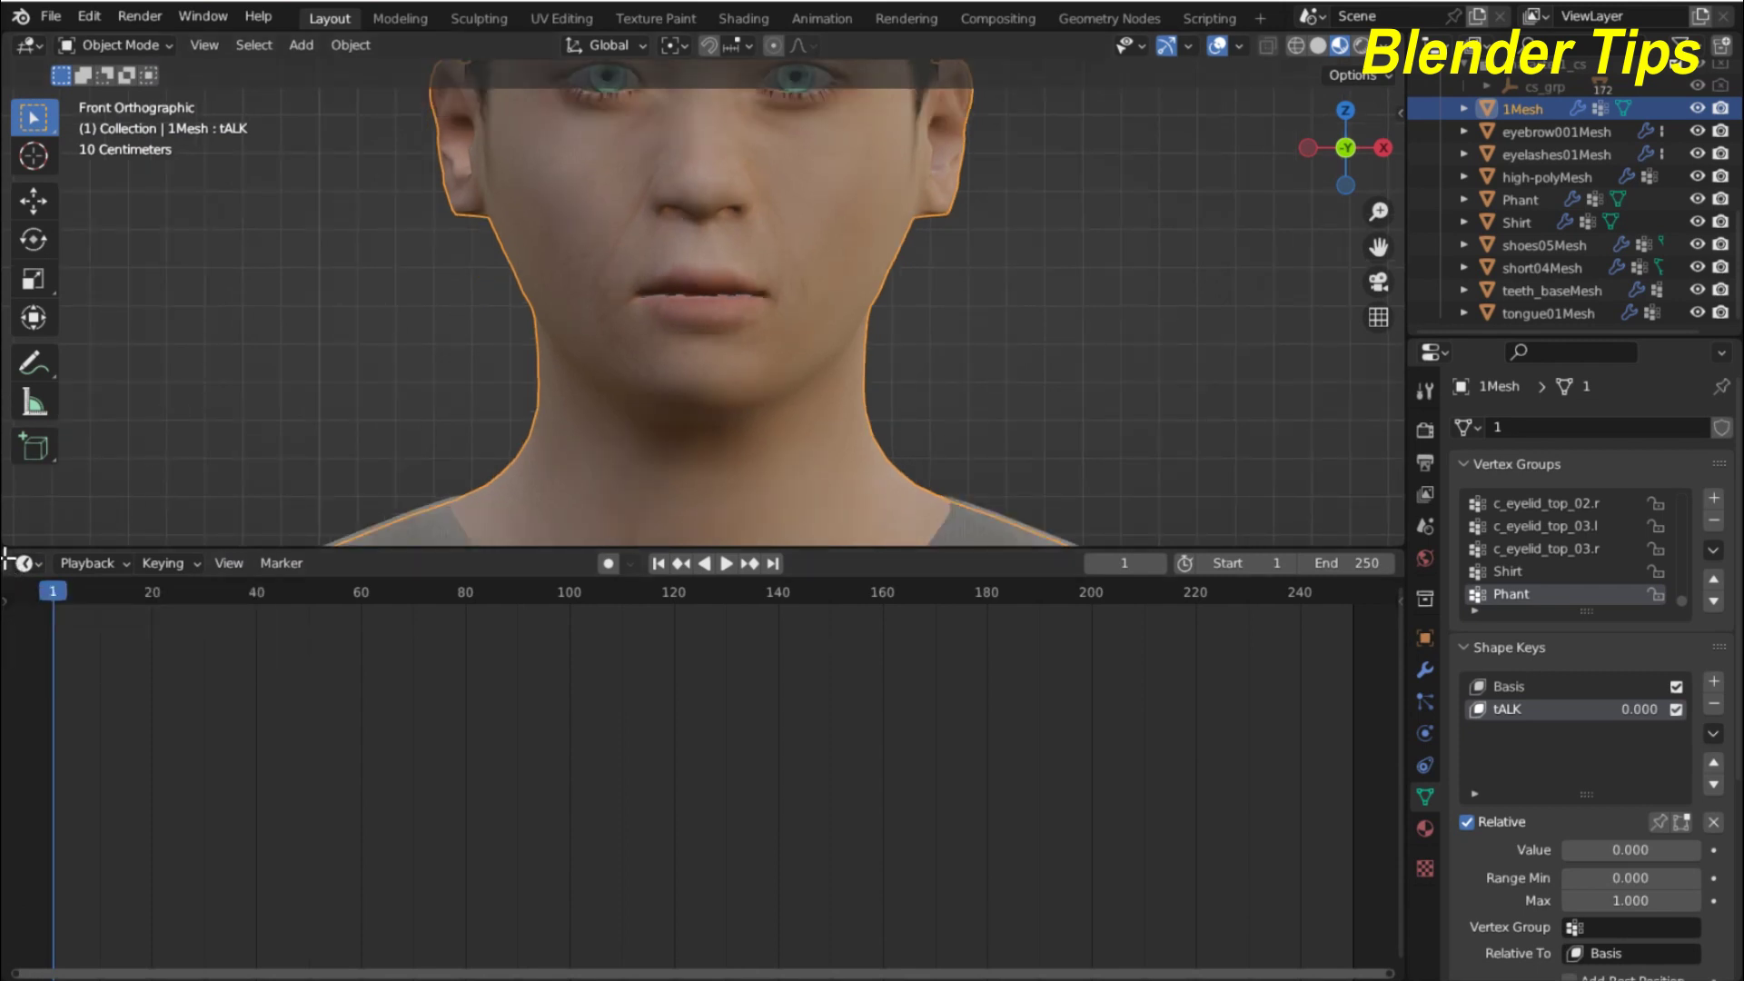
pyautogui.moveTo(4, 556); pyautogui.dragTo(11, 860)
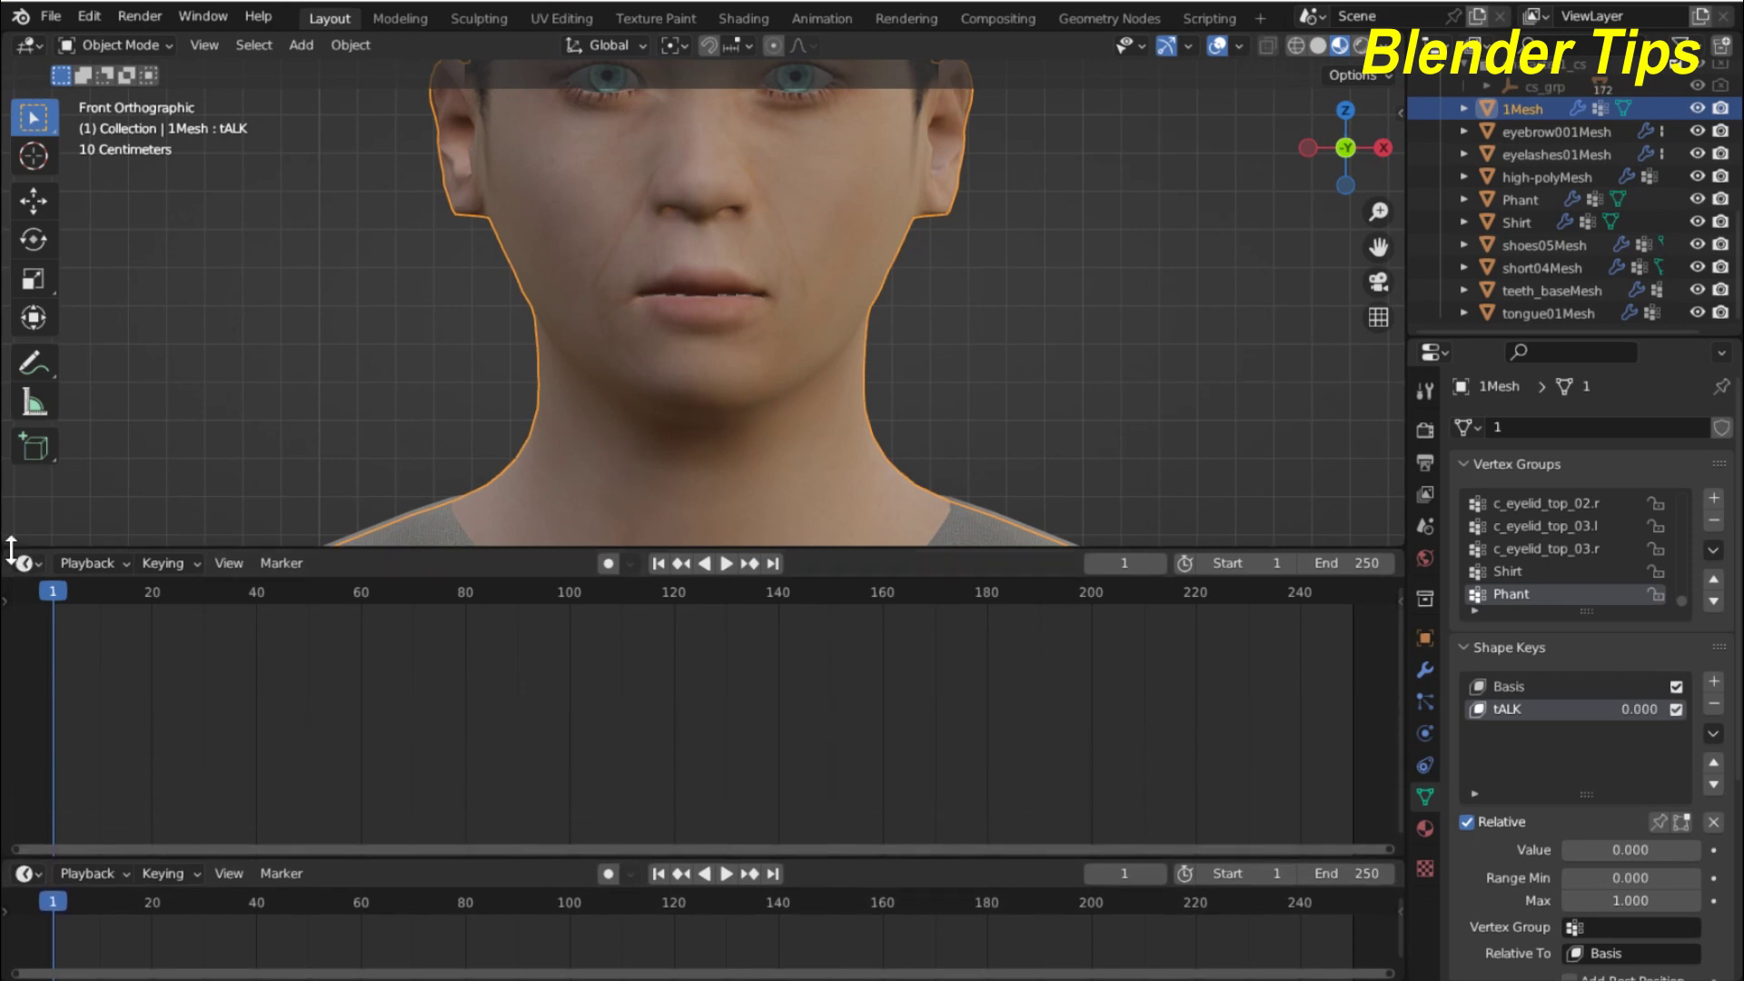
pyautogui.moveTo(9, 556); pyautogui.dragTo(38, 706)
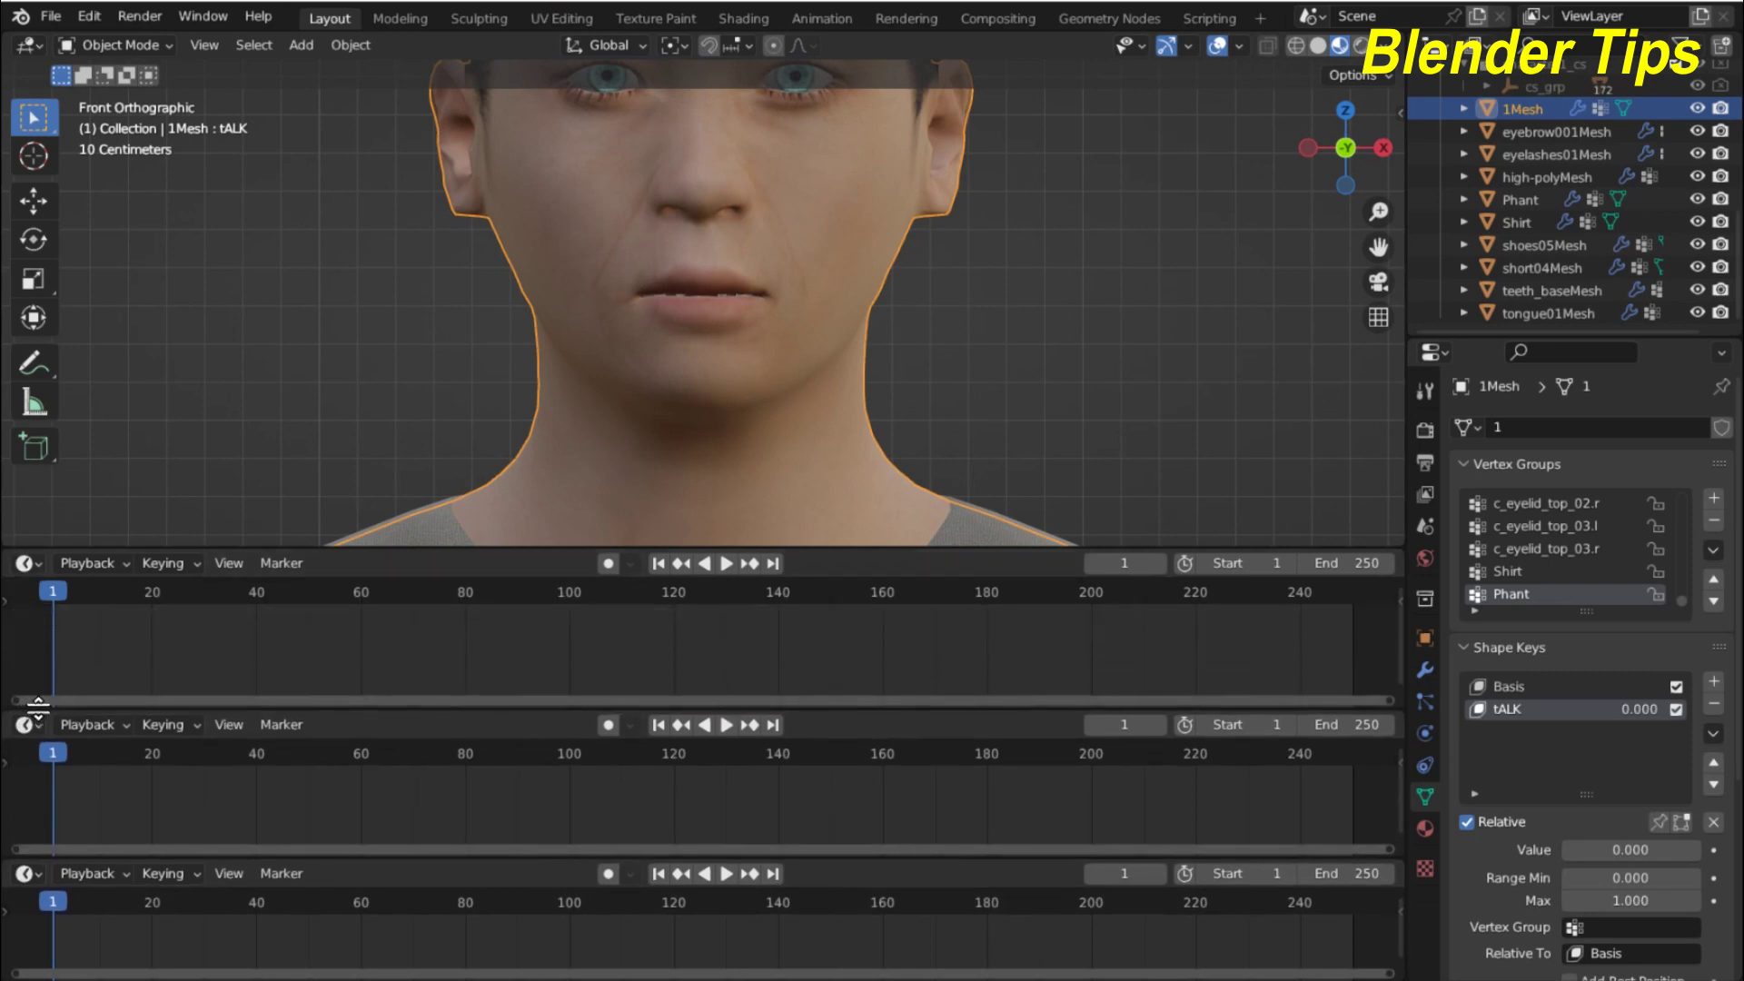
# Heighten the top editor, make it a Graph Editor, and make the second a Video Sequencer.
pyautogui.moveTo(397, 549); pyautogui.dragTo(407, 502)
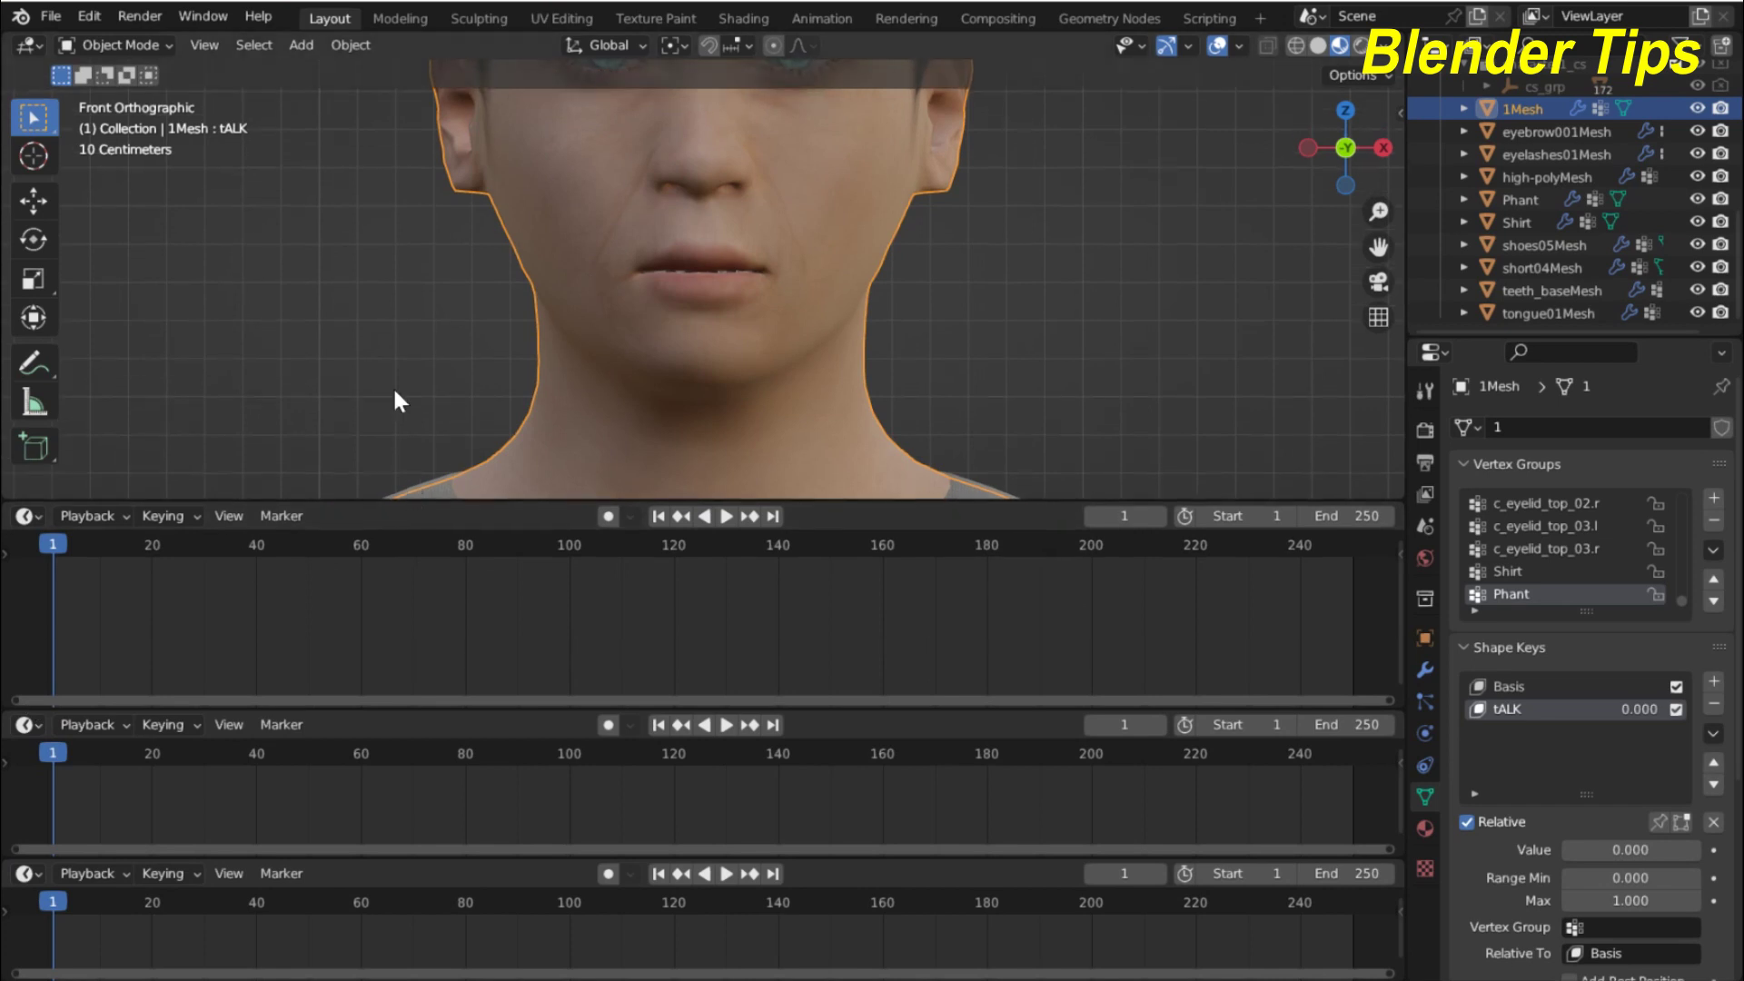
pyautogui.click(29, 520)
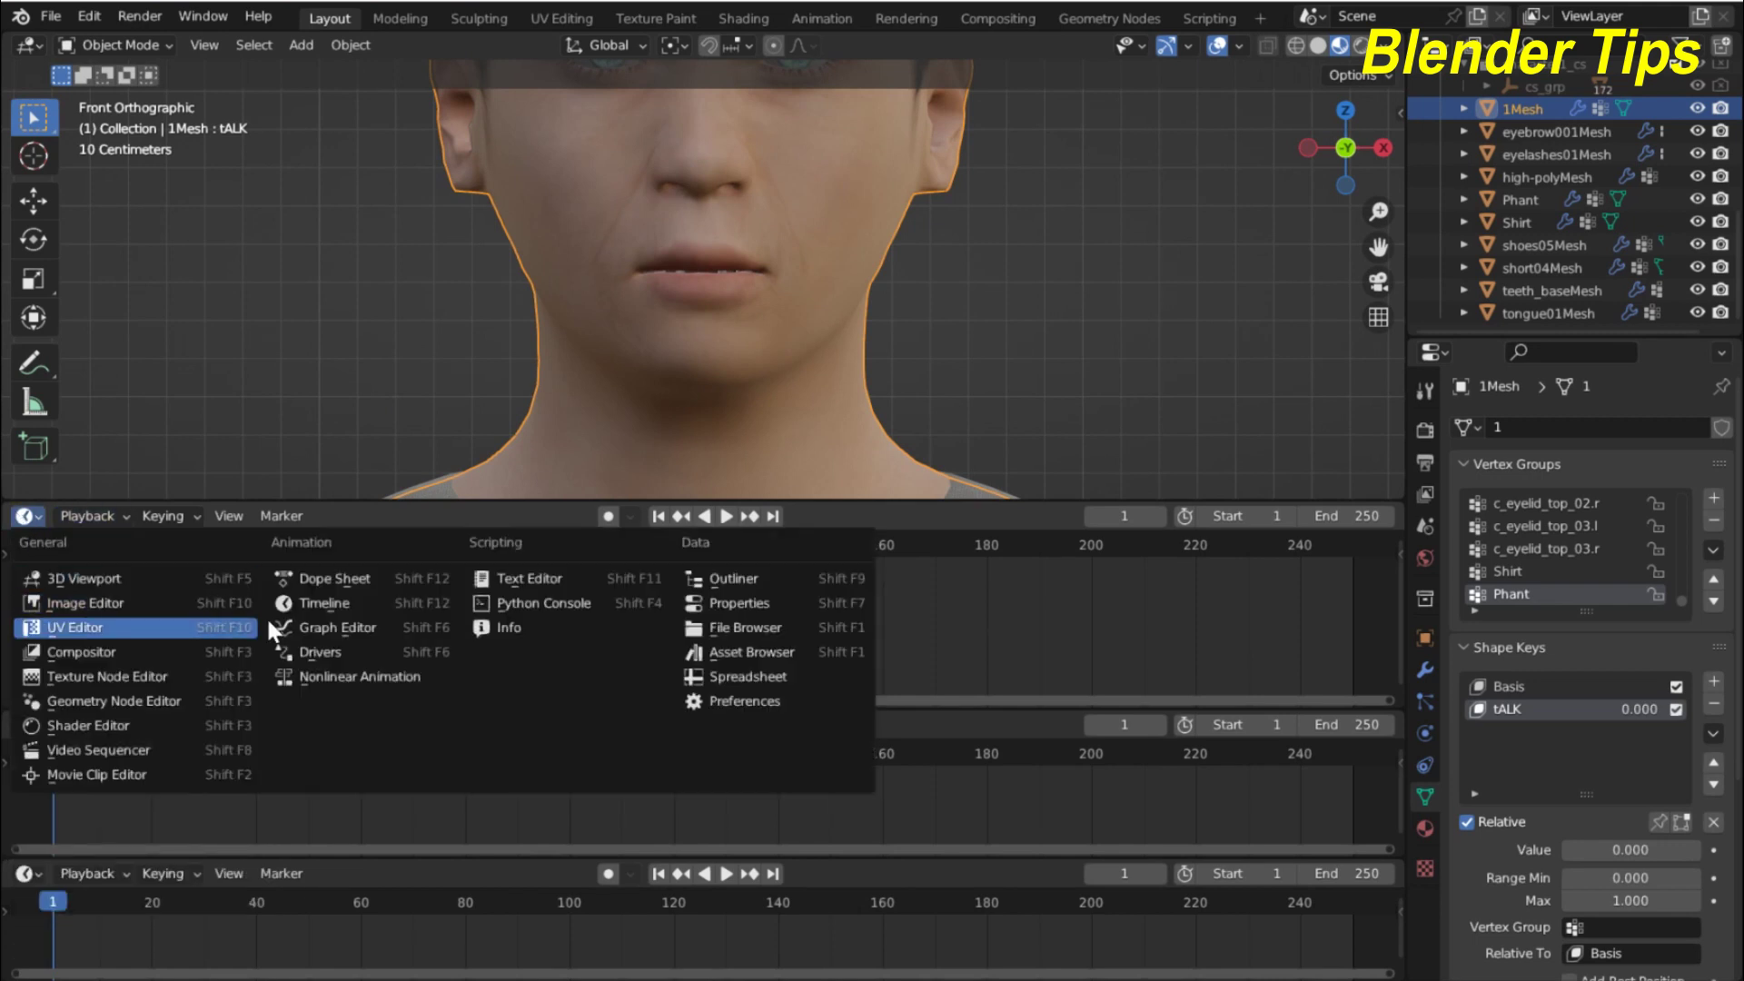
pyautogui.click(308, 627)
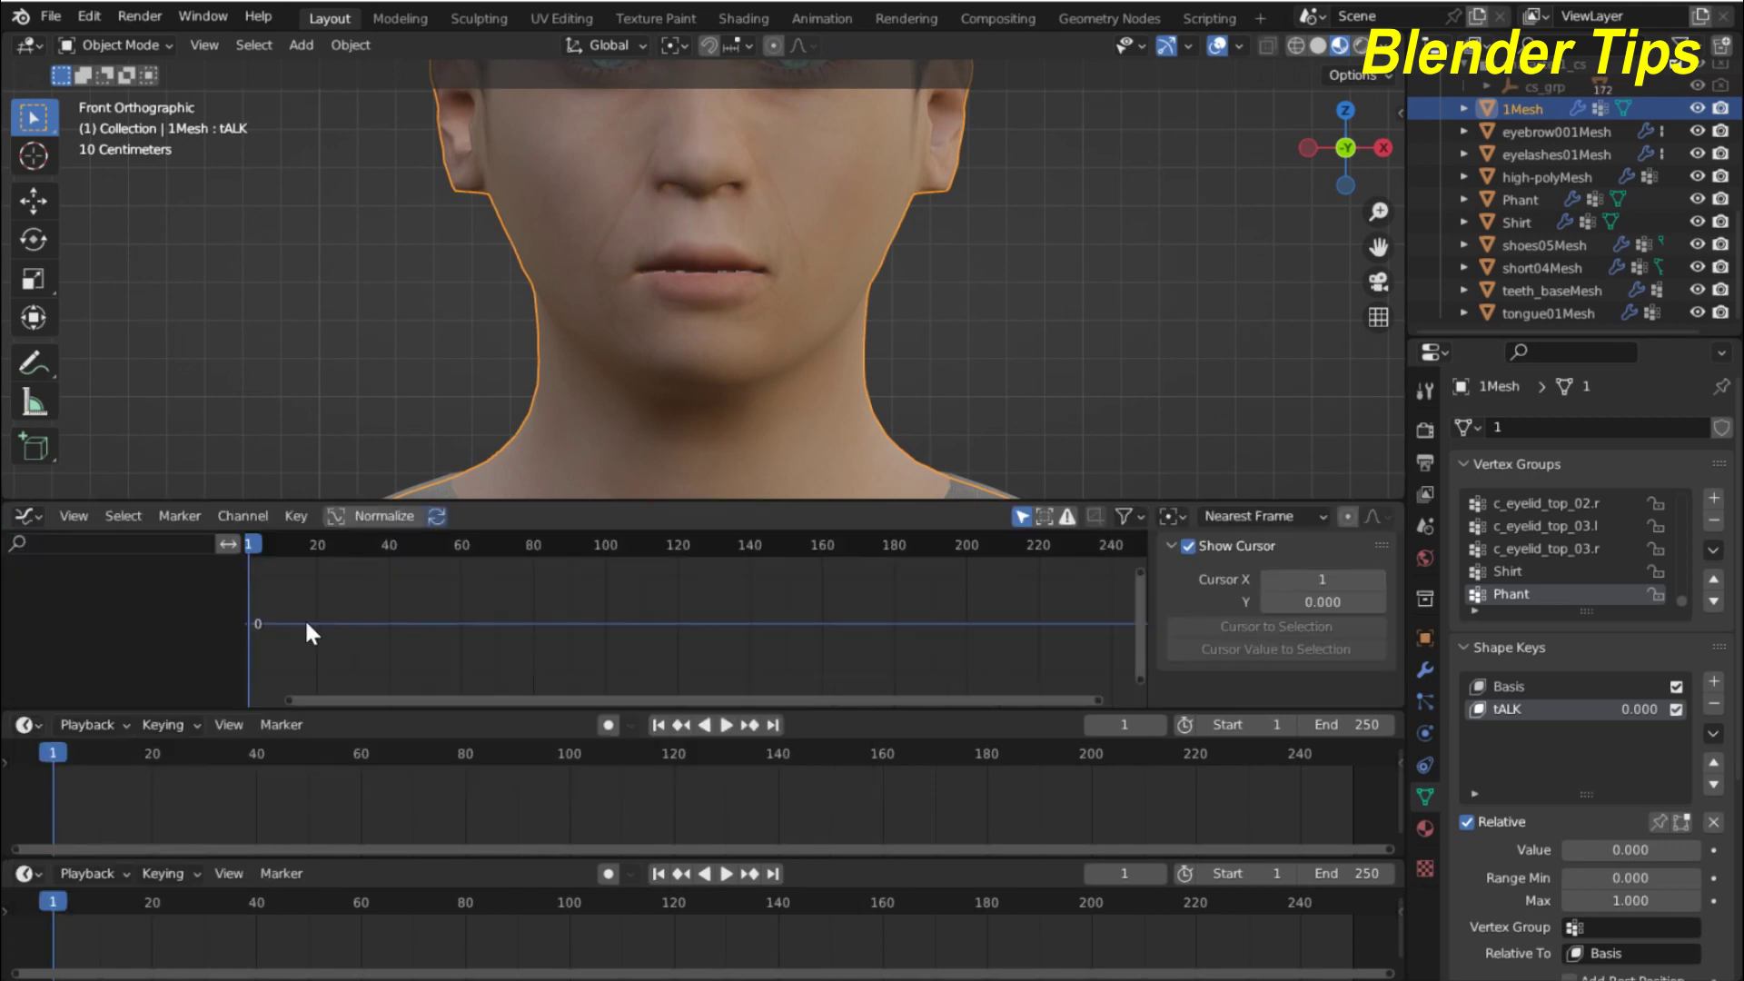
pyautogui.click(27, 726)
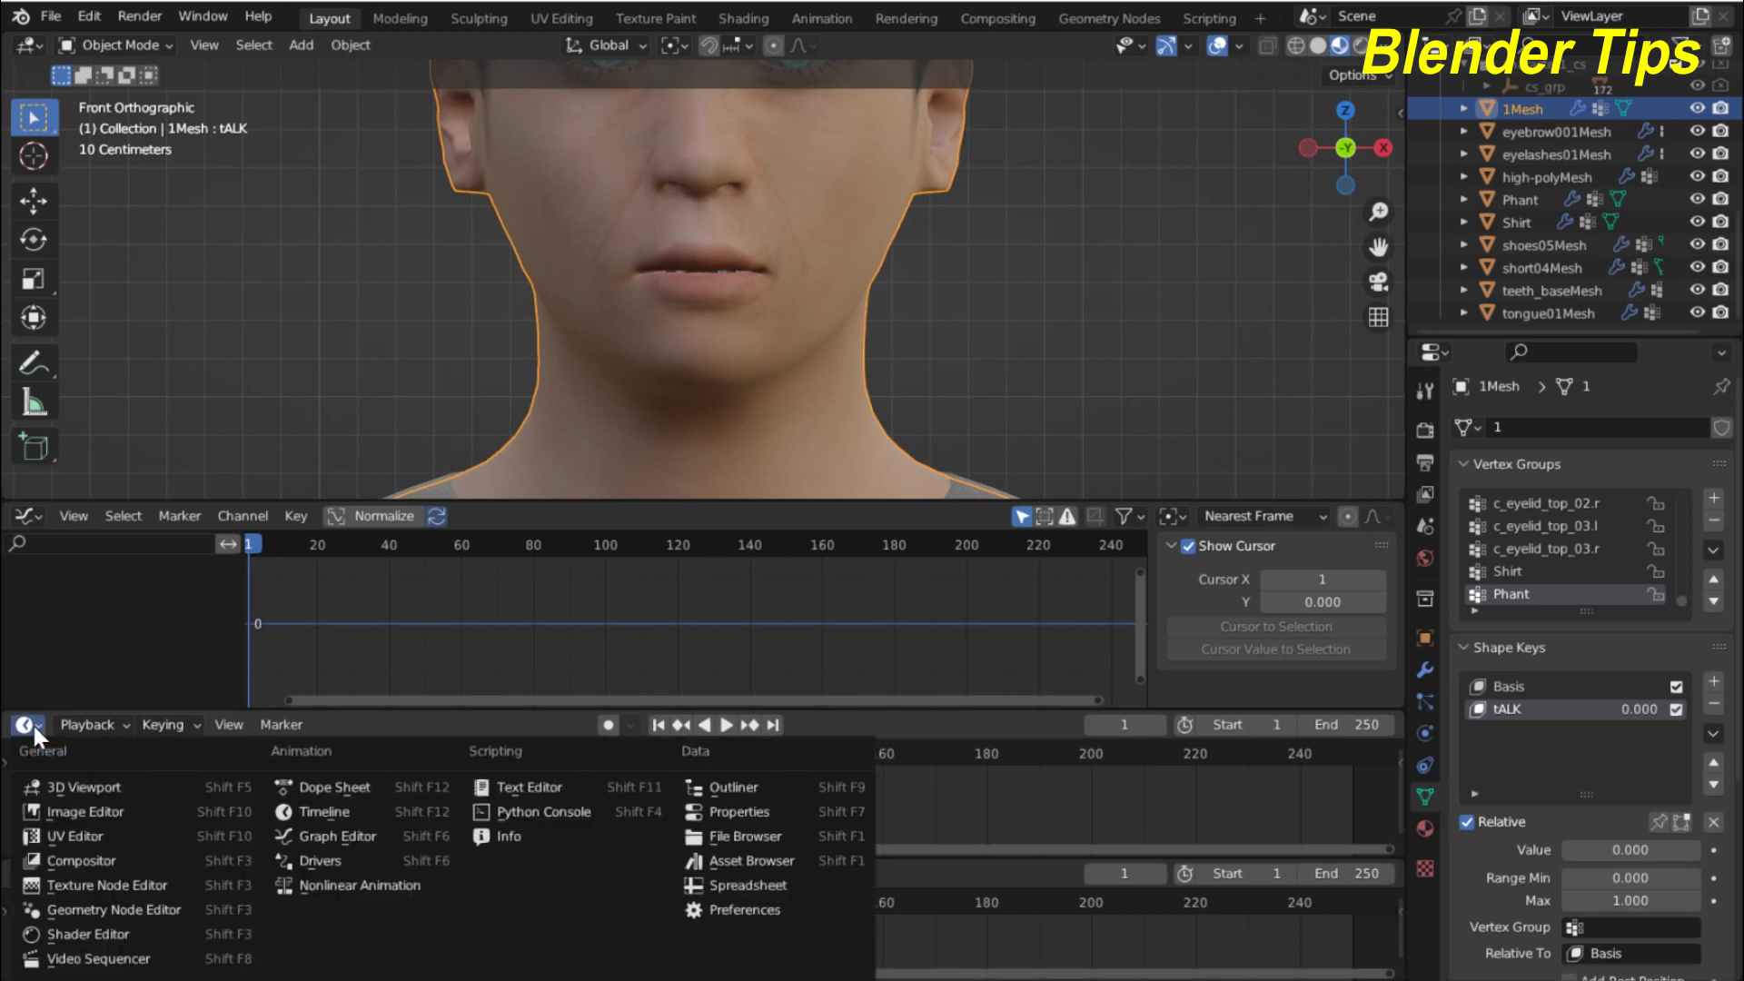
pyautogui.click(88, 963)
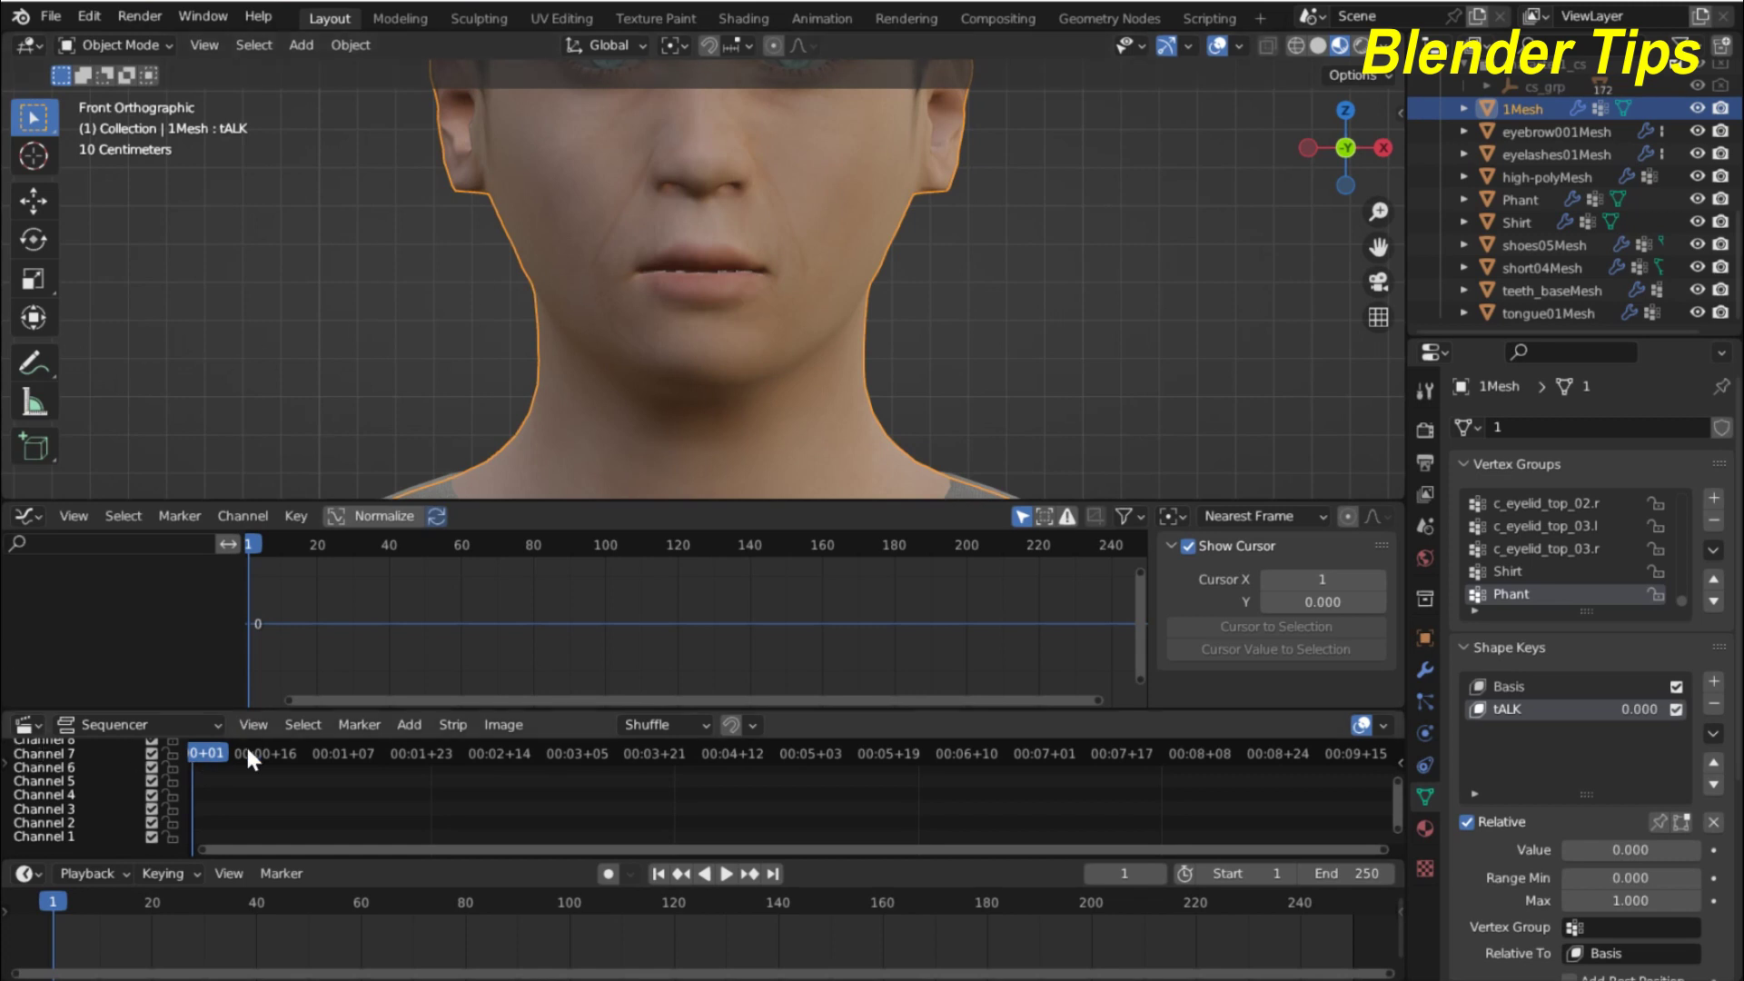
# Add EXP.flac from the Desktop as a sound strip in the Video Sequencer.
pyautogui.click(406, 723)
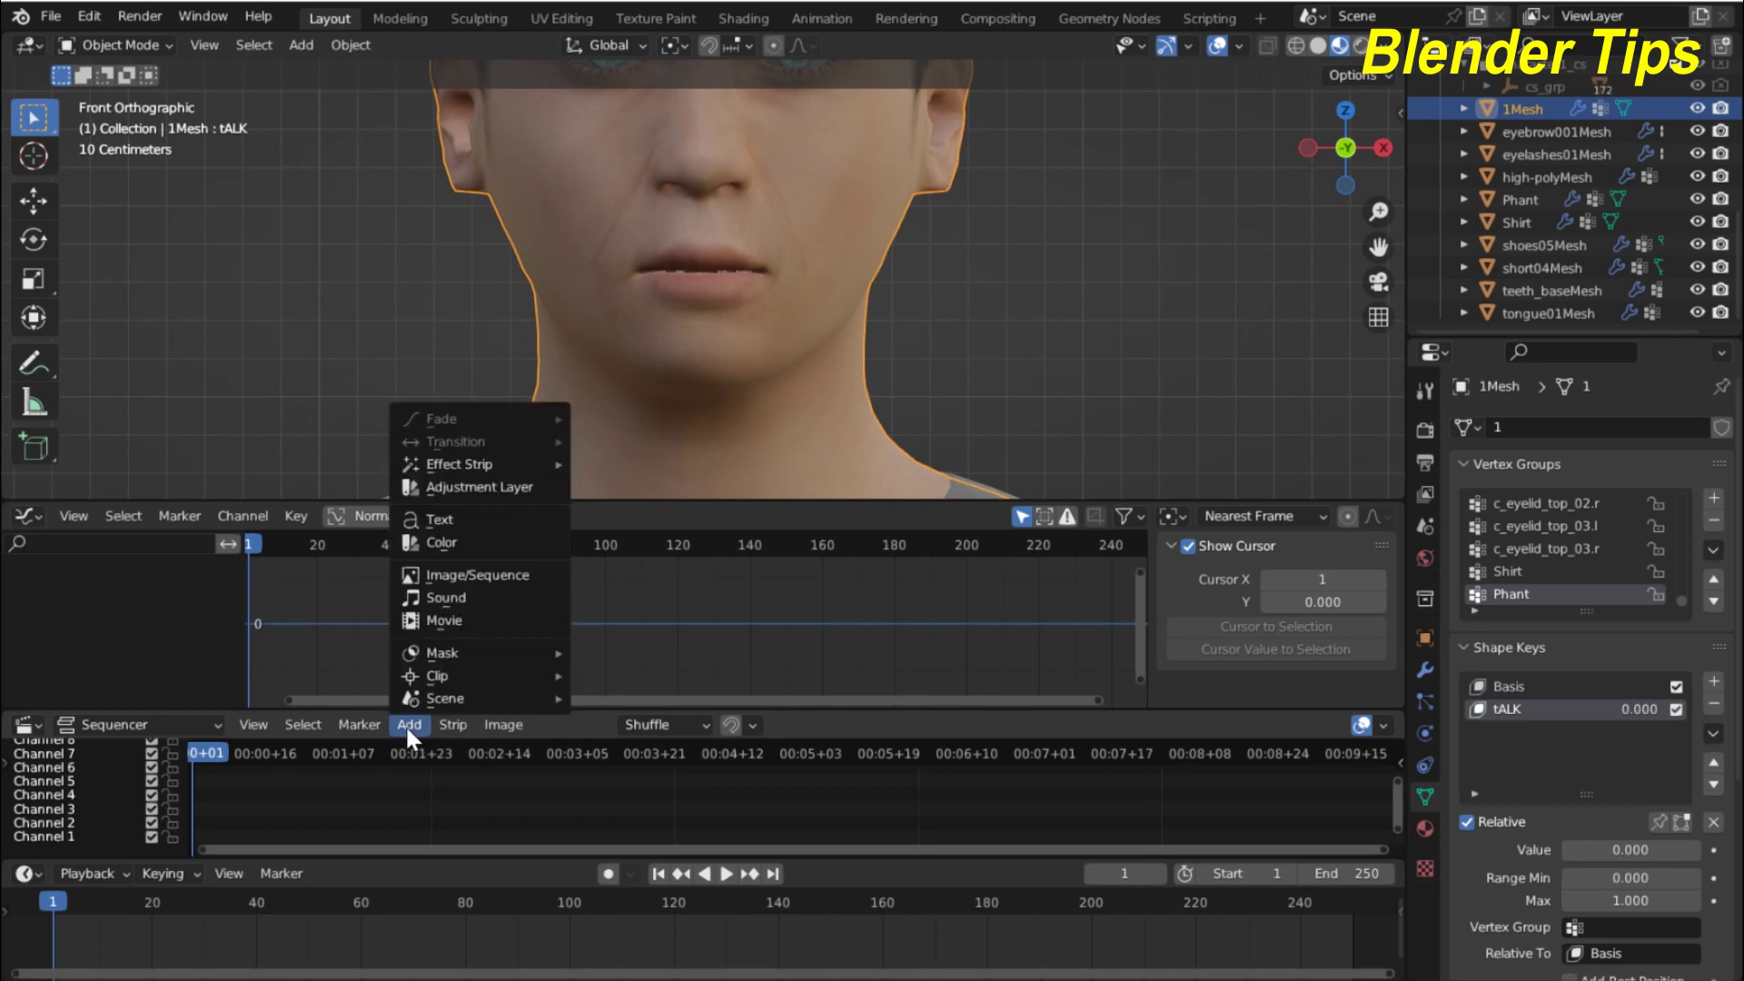
pyautogui.click(466, 596)
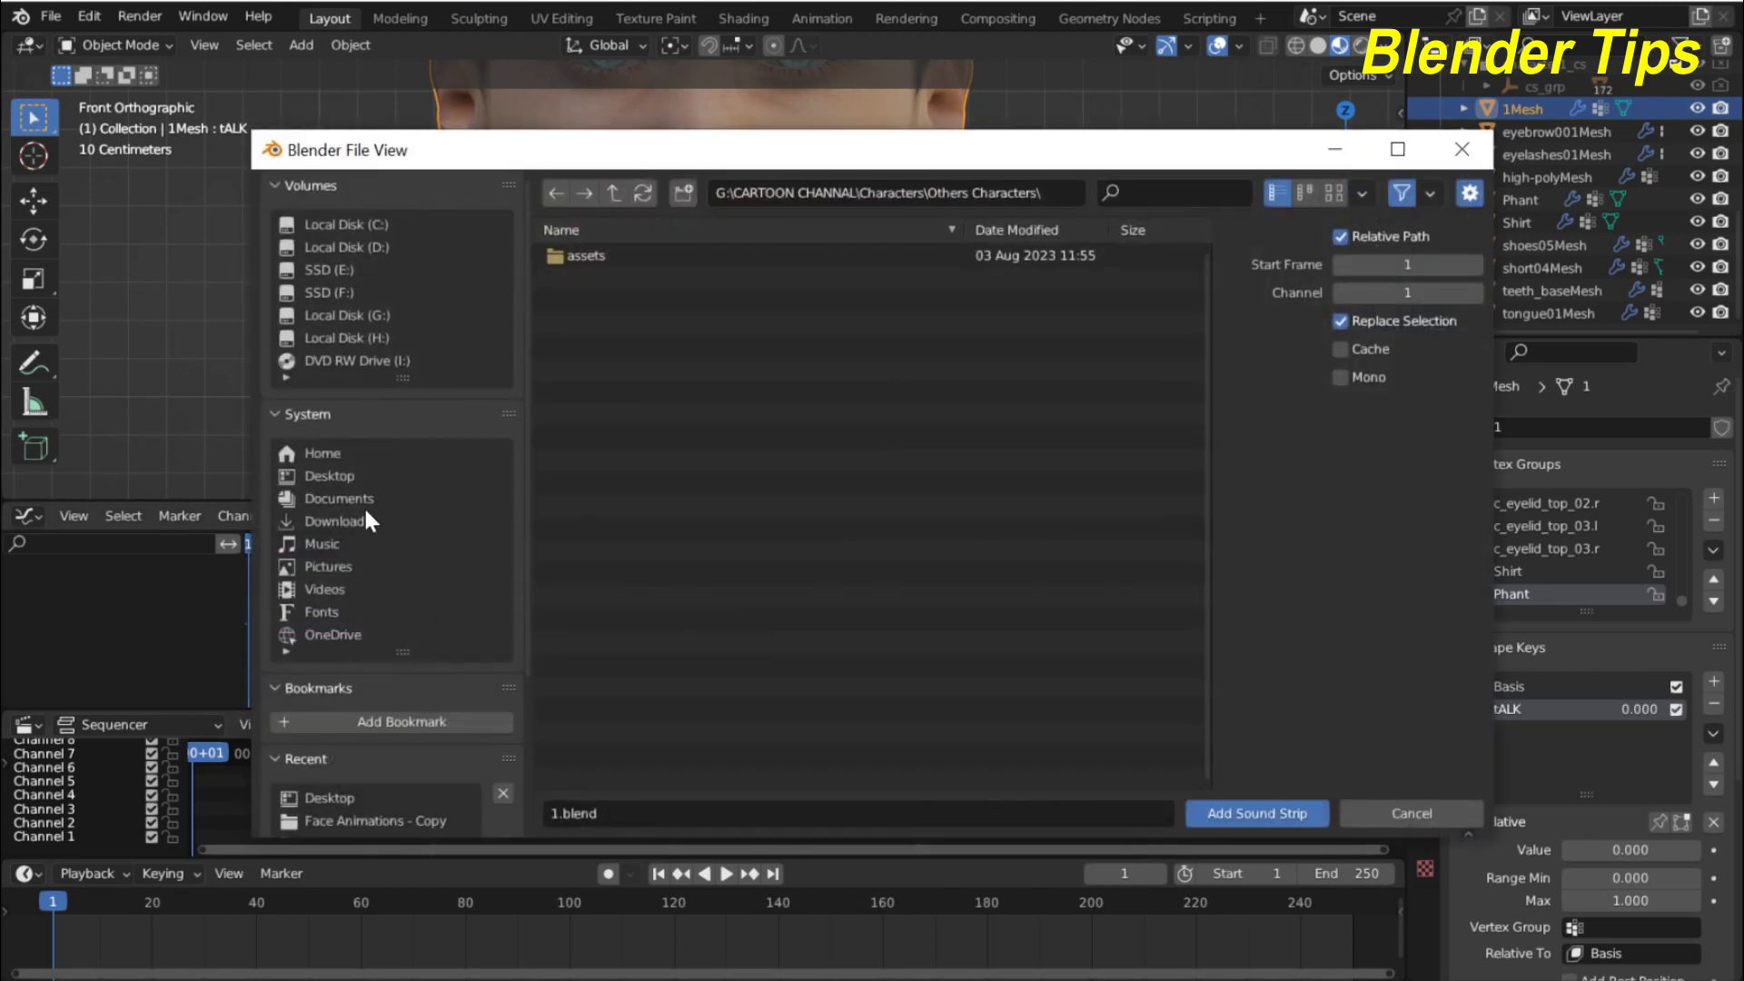
pyautogui.click(324, 477)
pyautogui.click(587, 322)
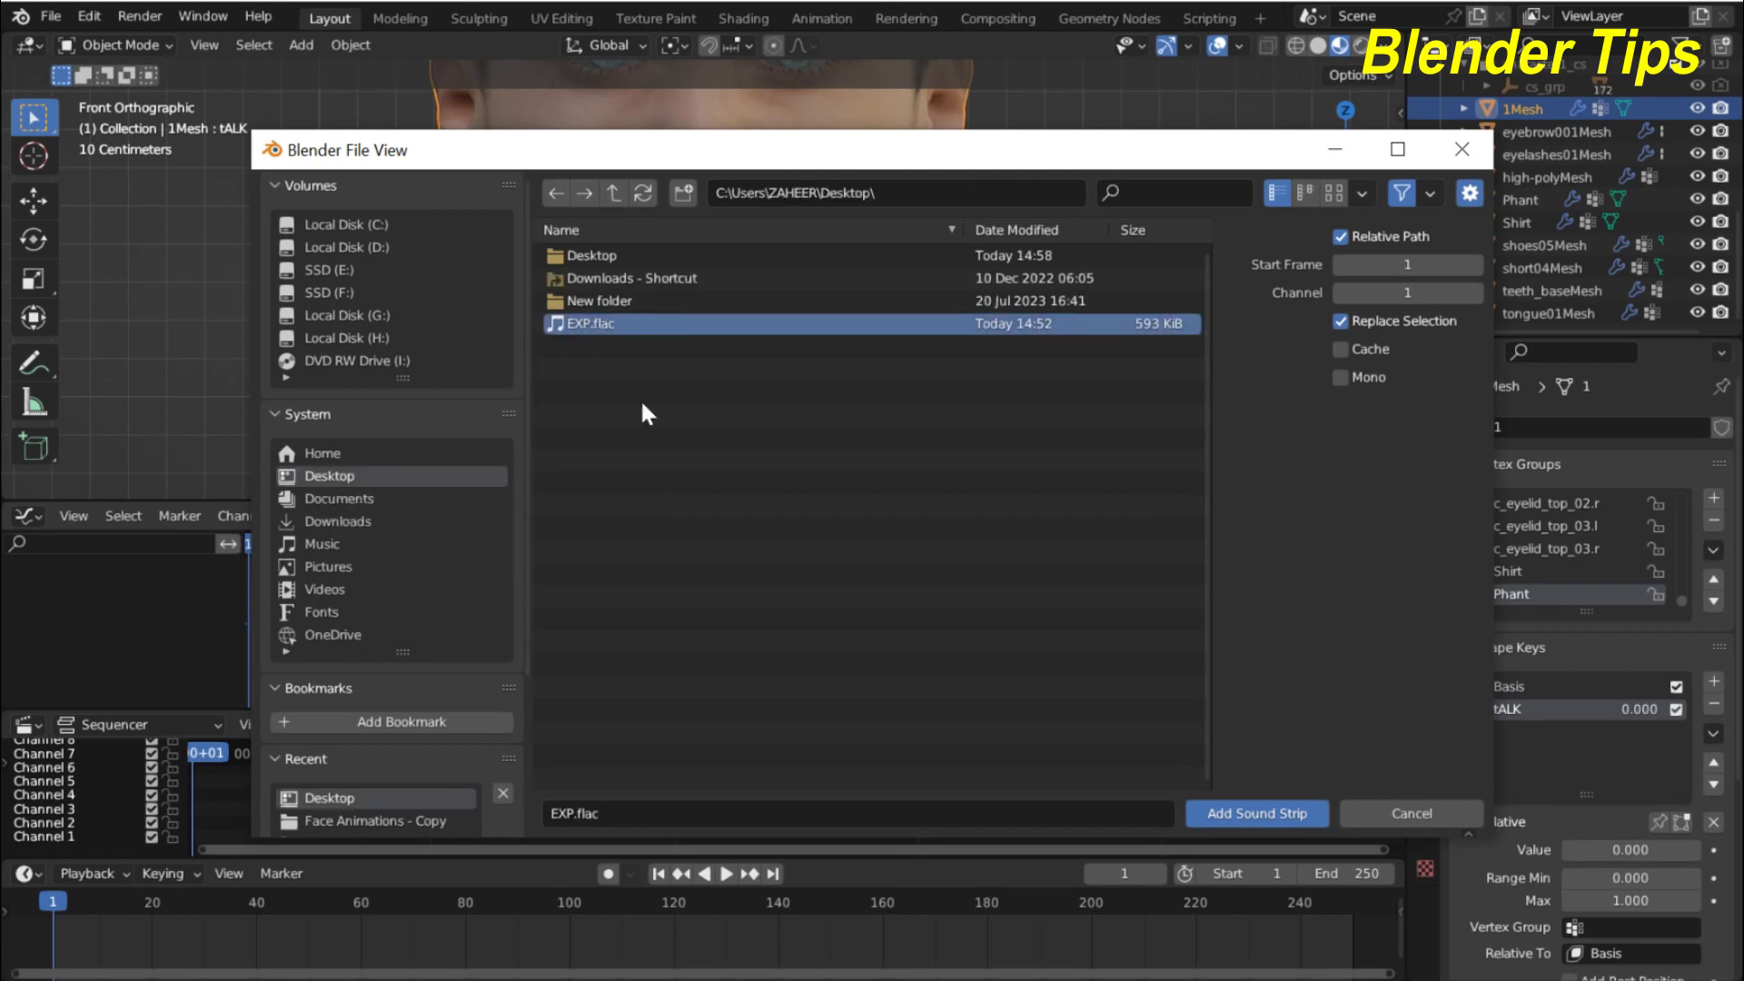
pyautogui.click(1217, 814)
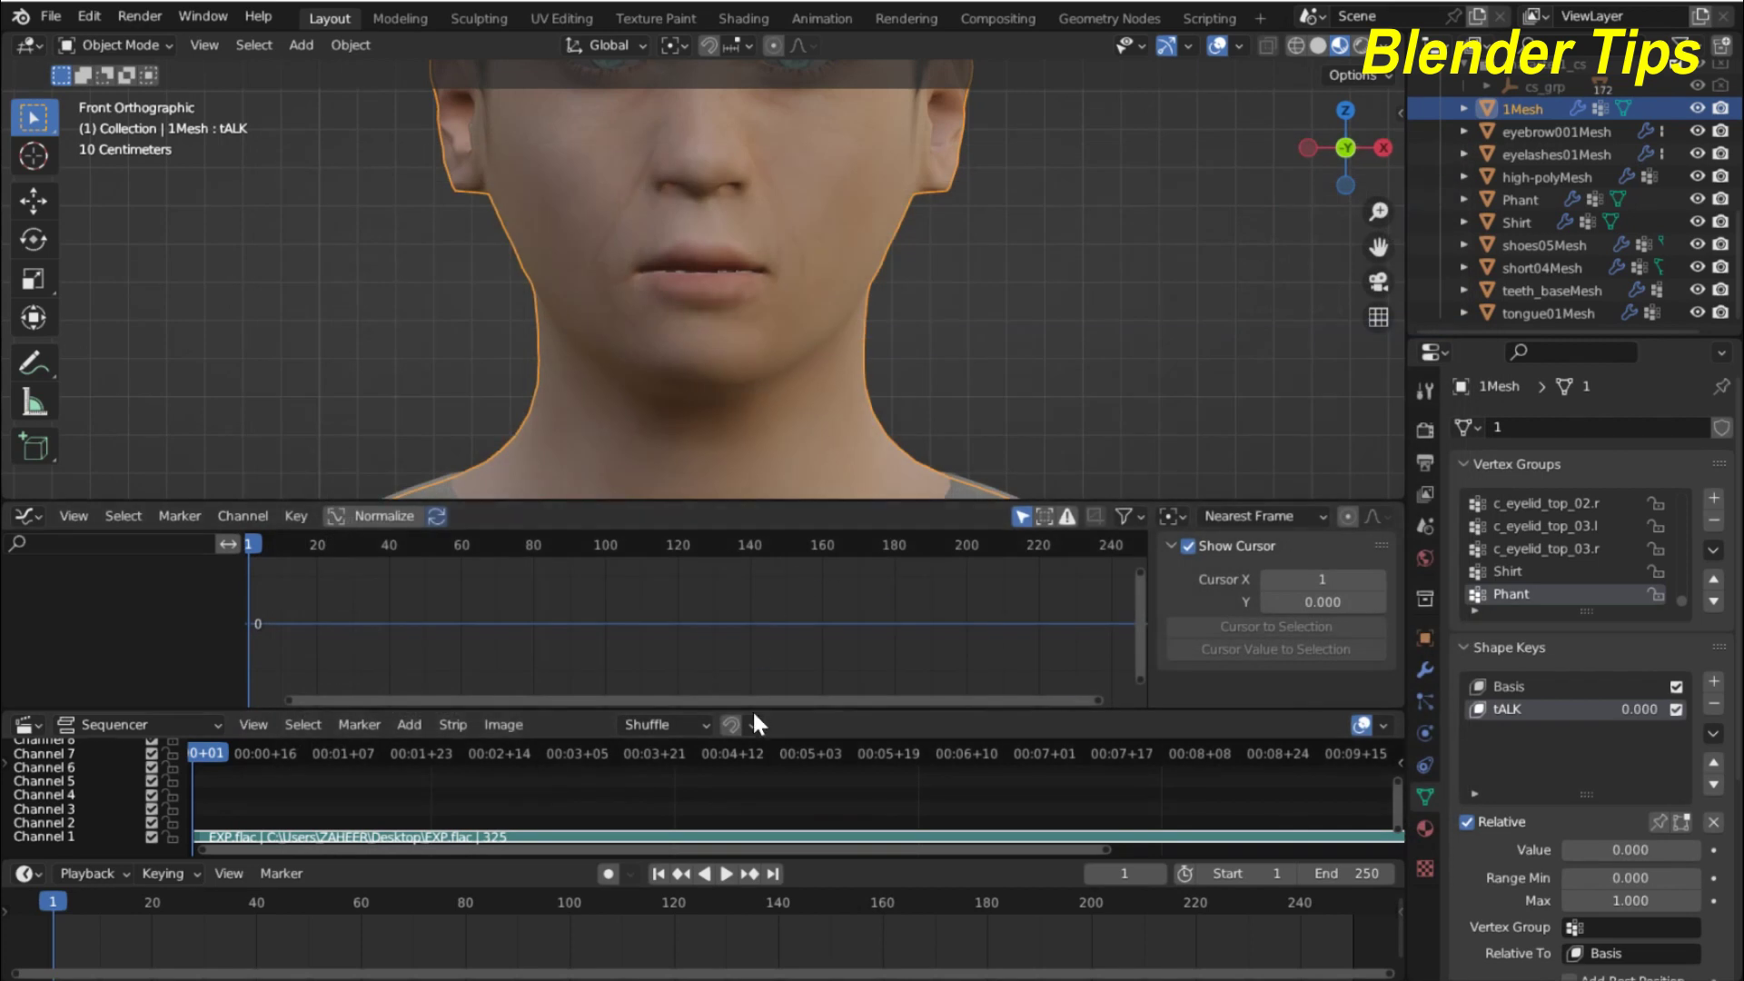
# Enlarge the sequencer, frame the EXP.flac strip, and scrub to its end at frame 327.
pyautogui.moveTo(577, 711); pyautogui.dragTo(590, 633)
pyautogui.press('Home')
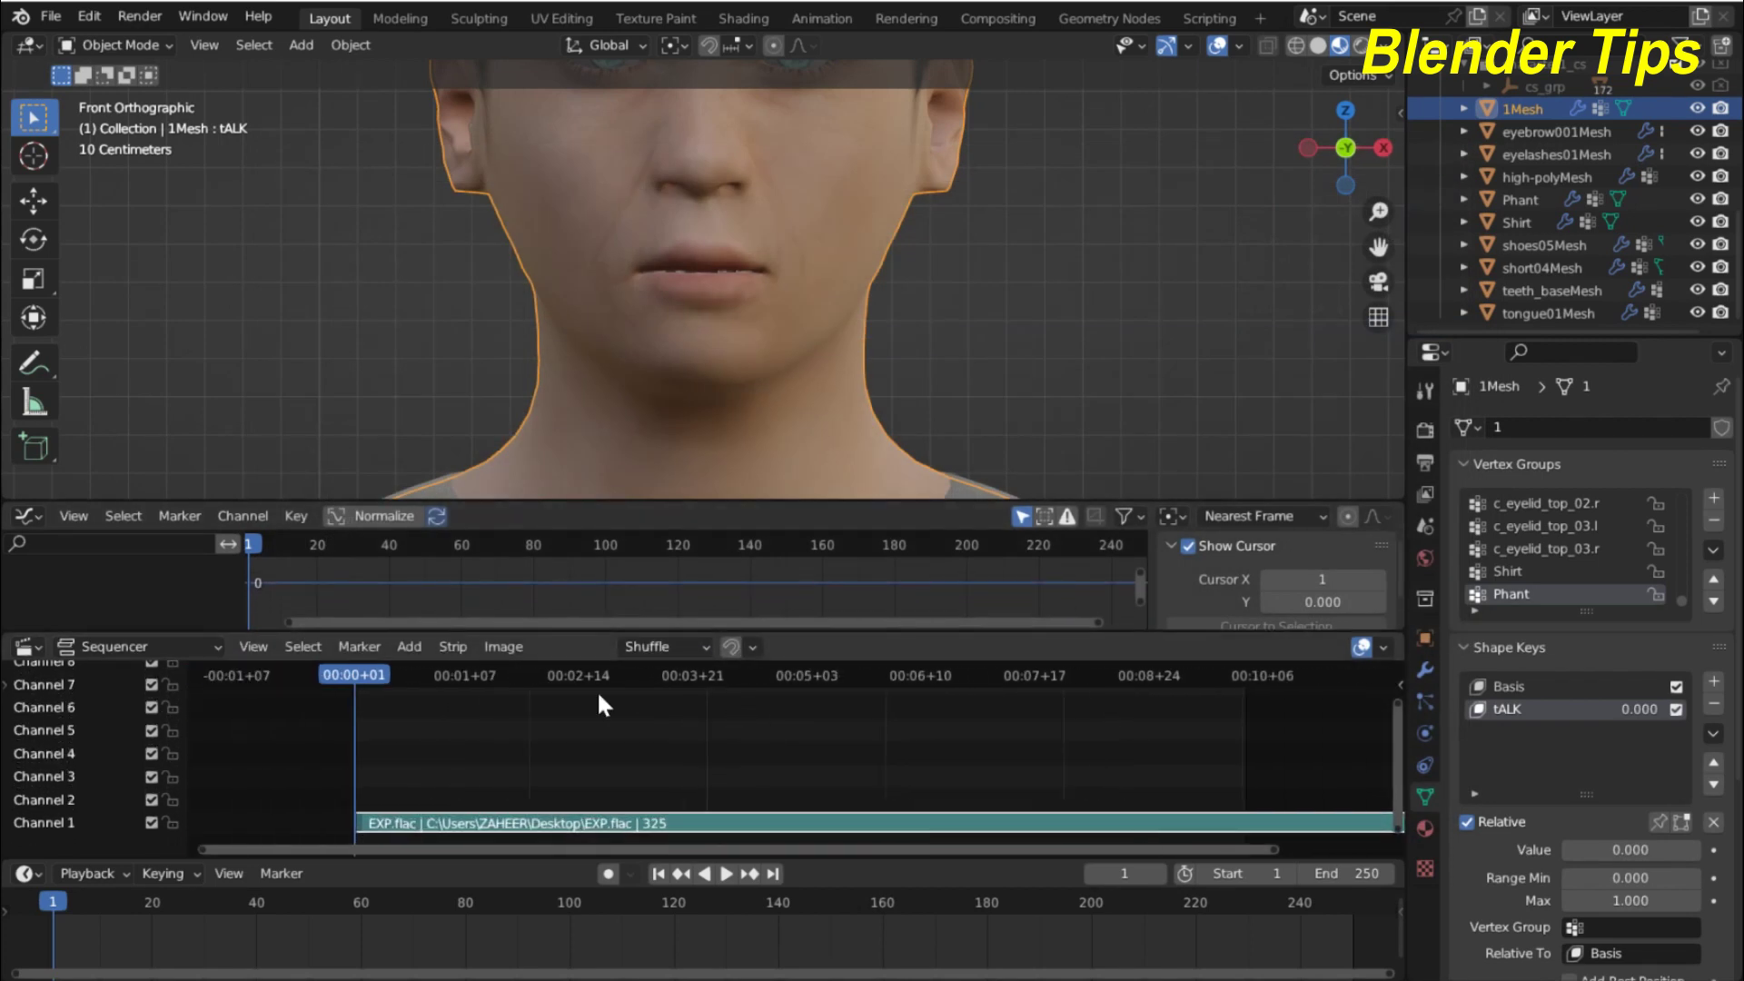
pyautogui.moveTo(348, 672); pyautogui.dragTo(1208, 681)
pyautogui.moveTo(1229, 672); pyautogui.dragTo(1239, 673)
pyautogui.scroll(-3, 1023, 738)
pyautogui.scroll(-2, 1027, 748)
pyautogui.moveTo(1021, 672); pyautogui.dragTo(1152, 672)
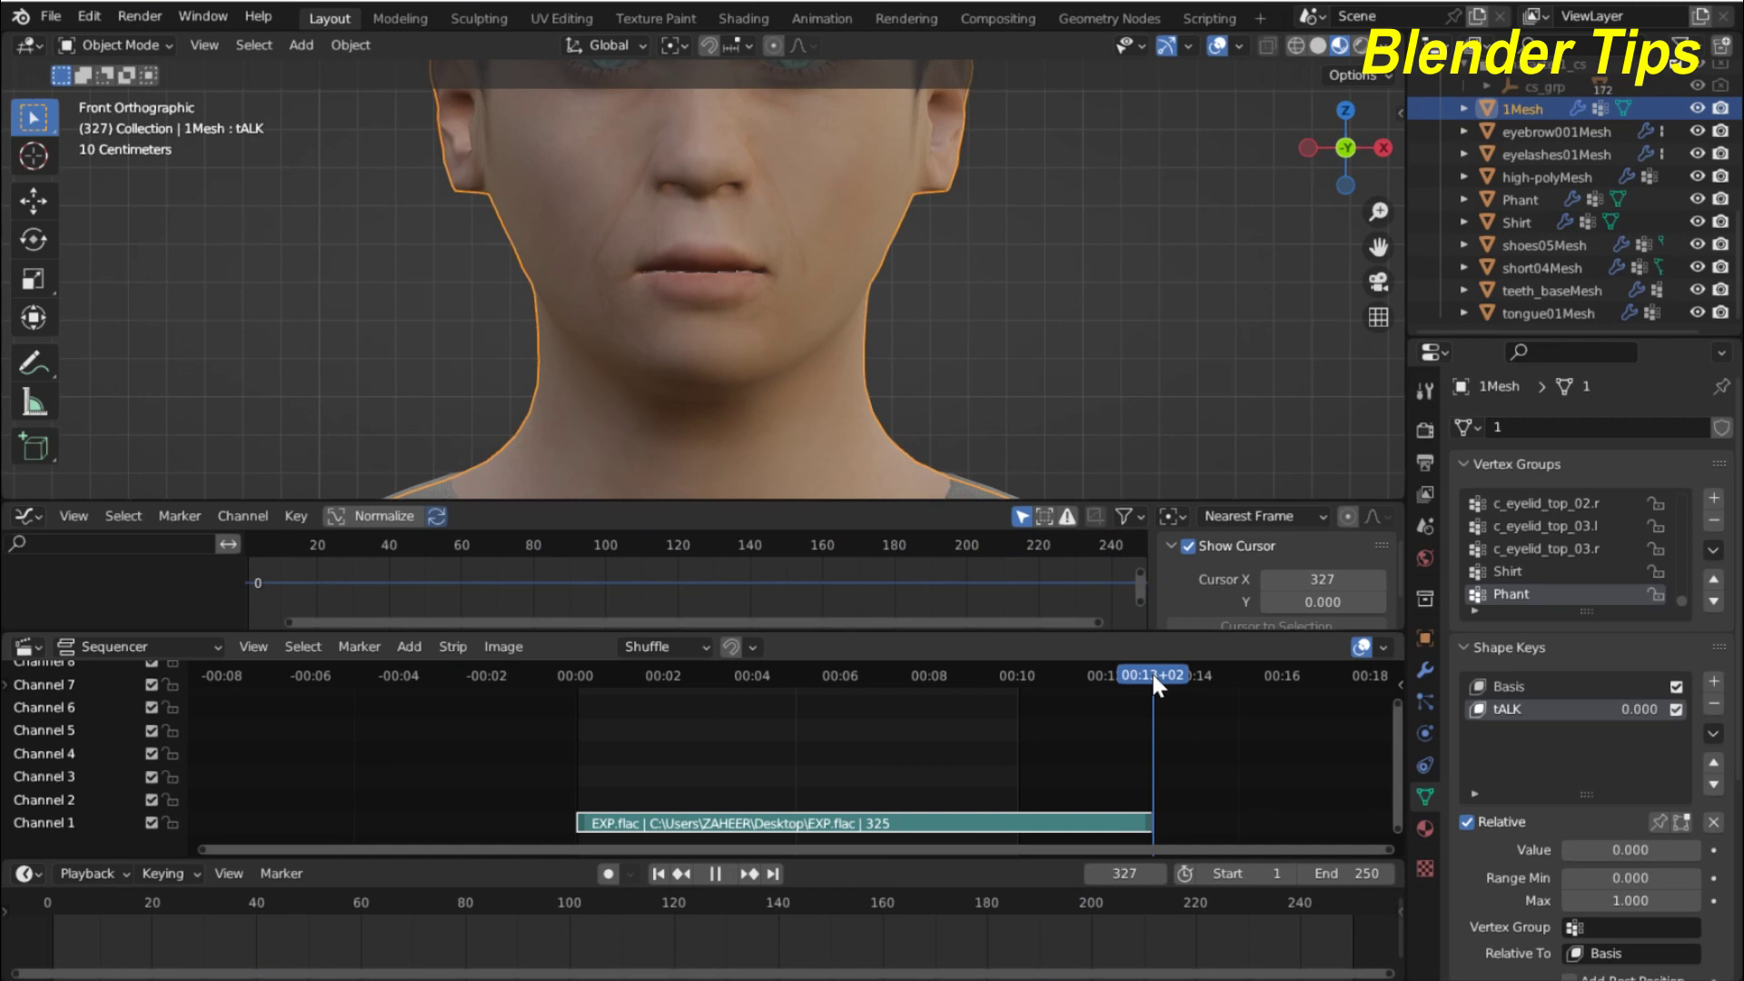
pyautogui.moveTo(1152, 670); pyautogui.dragTo(1154, 687)
pyautogui.scroll(2, 767, 761)
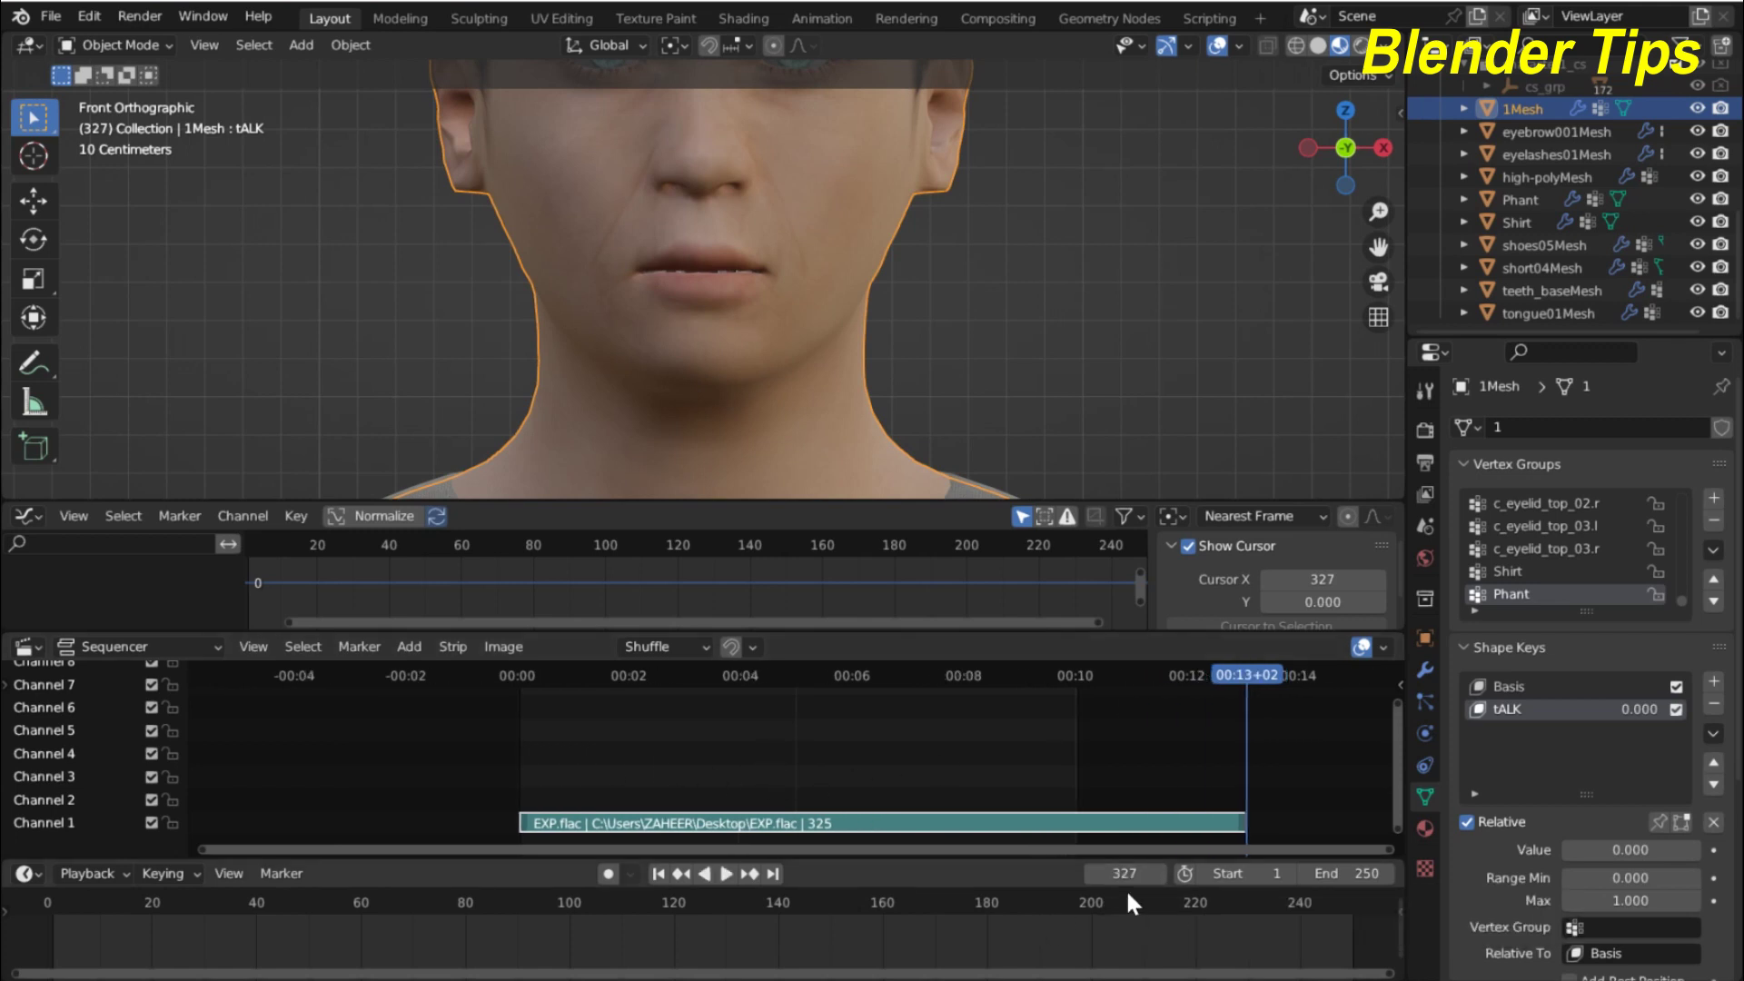
# Set the scene End frame to 327 and bring the playhead back to the start.
pyautogui.click(1352, 873)
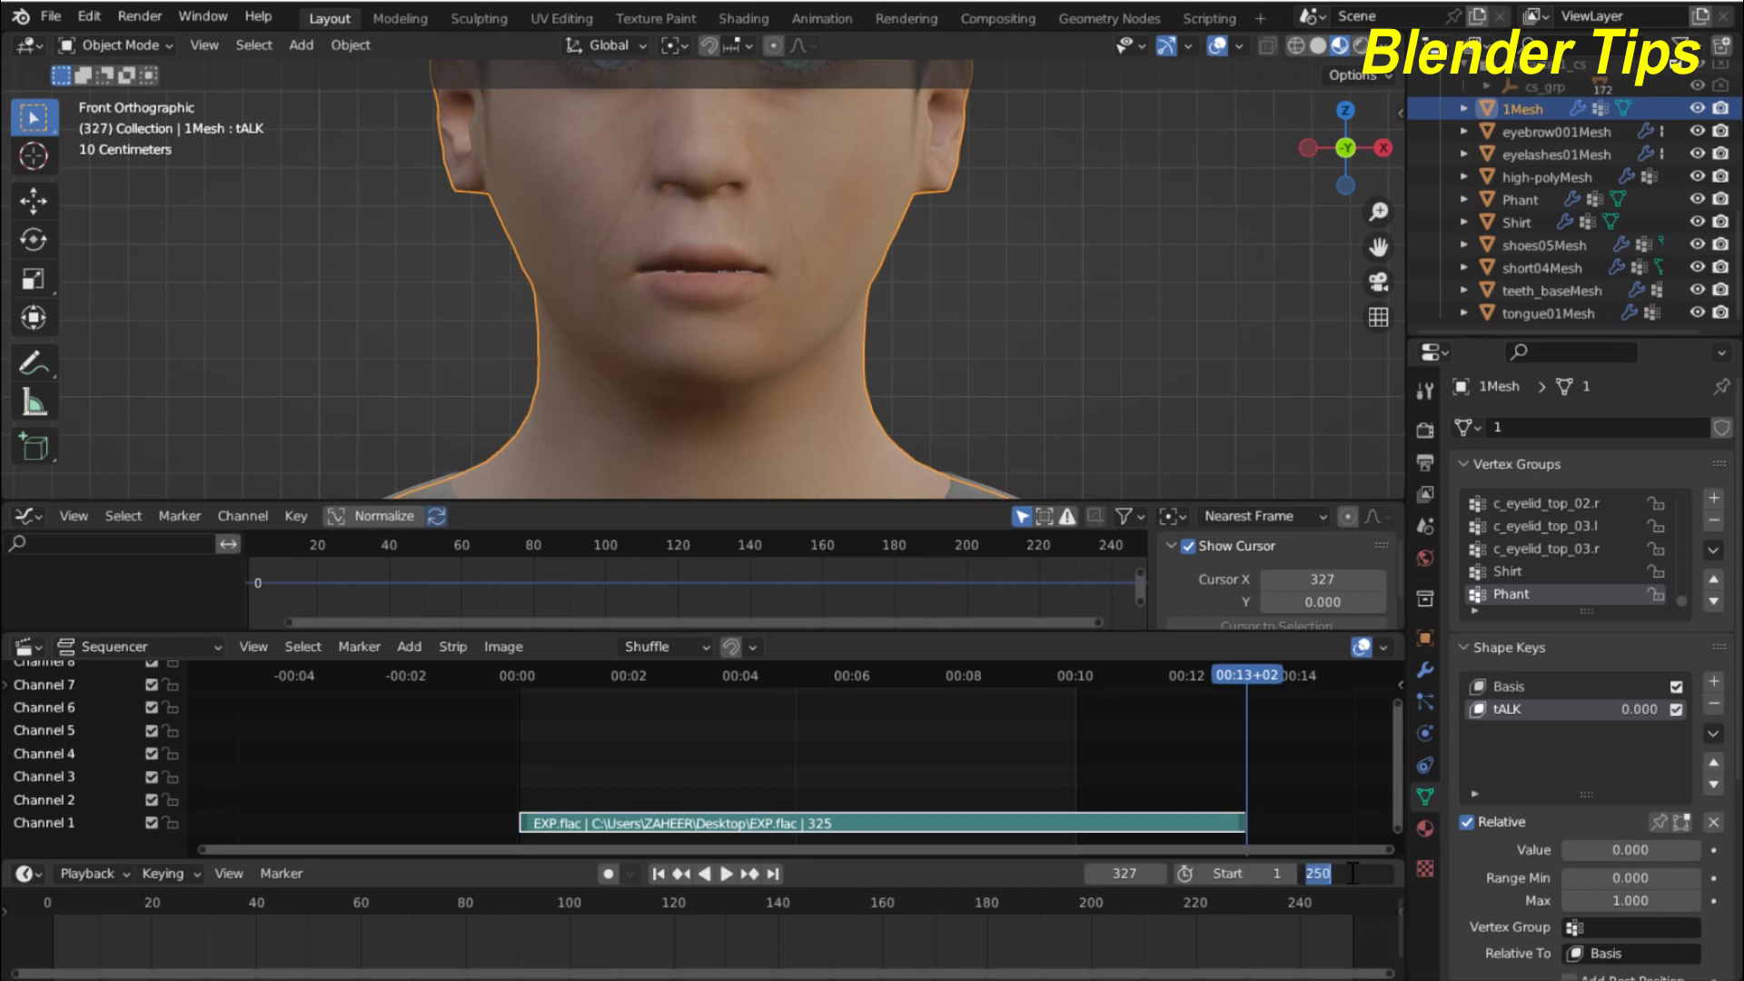
pyautogui.write('327')
pyautogui.press('Return')
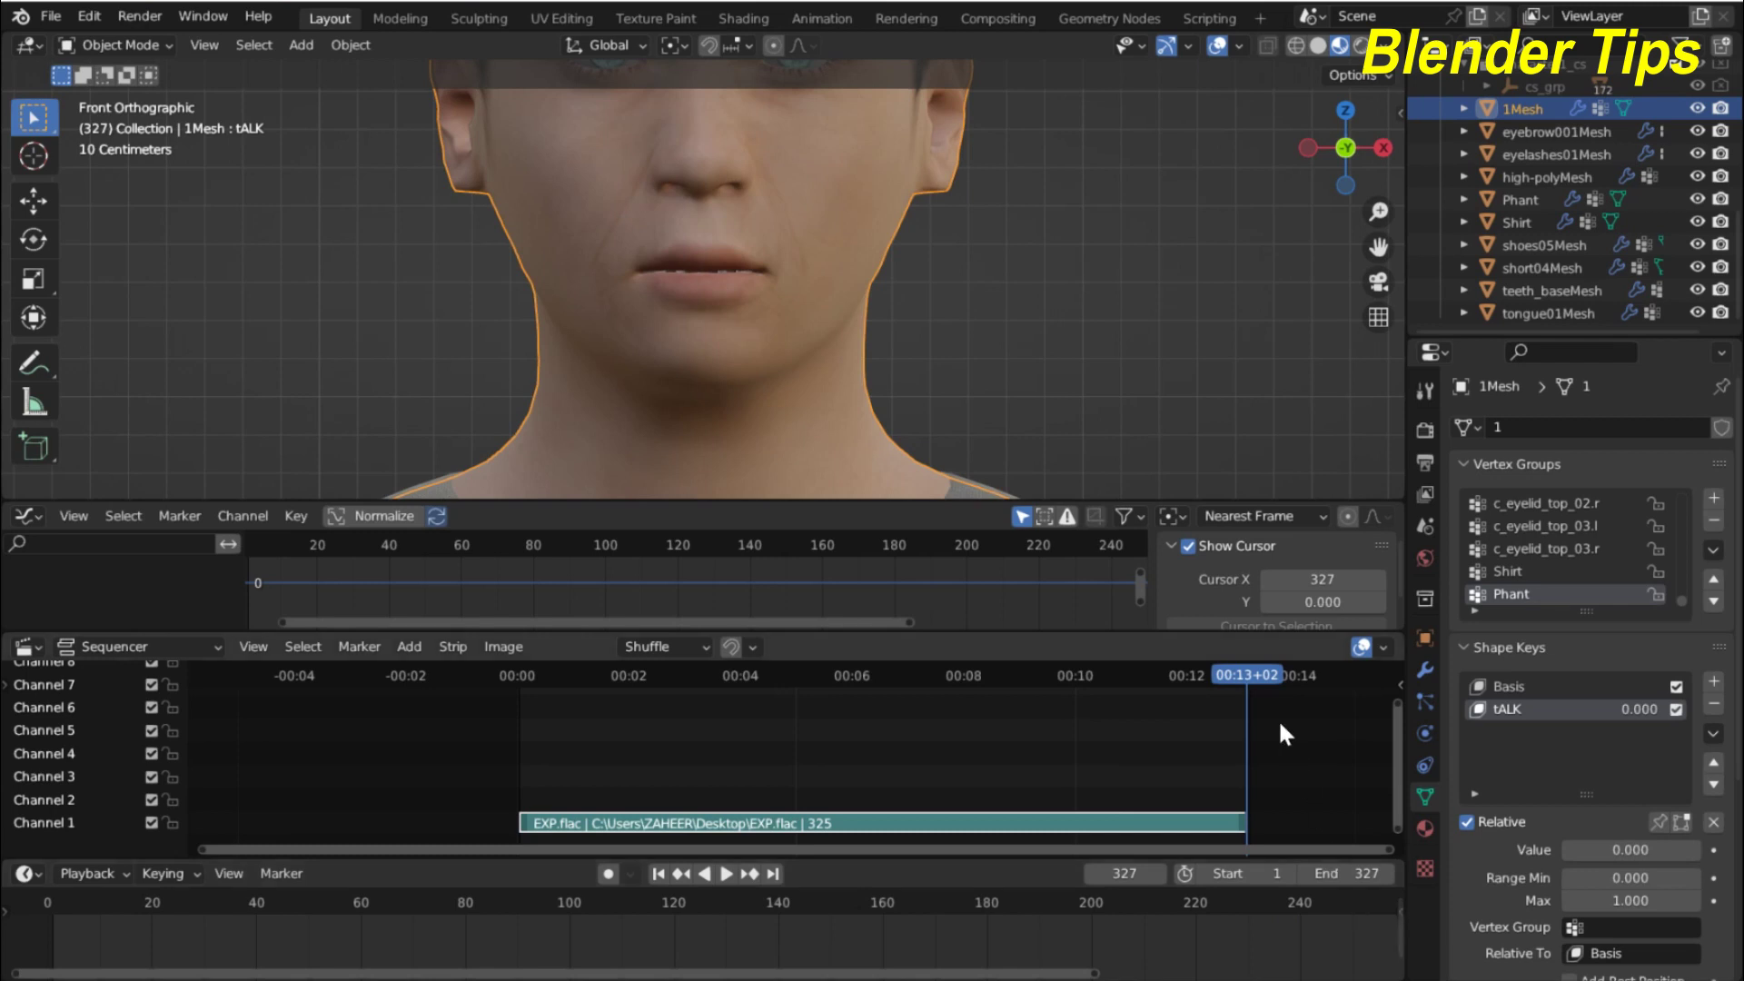
pyautogui.moveTo(1253, 676); pyautogui.dragTo(422, 676)
pyautogui.press('space')
pyautogui.press('space')
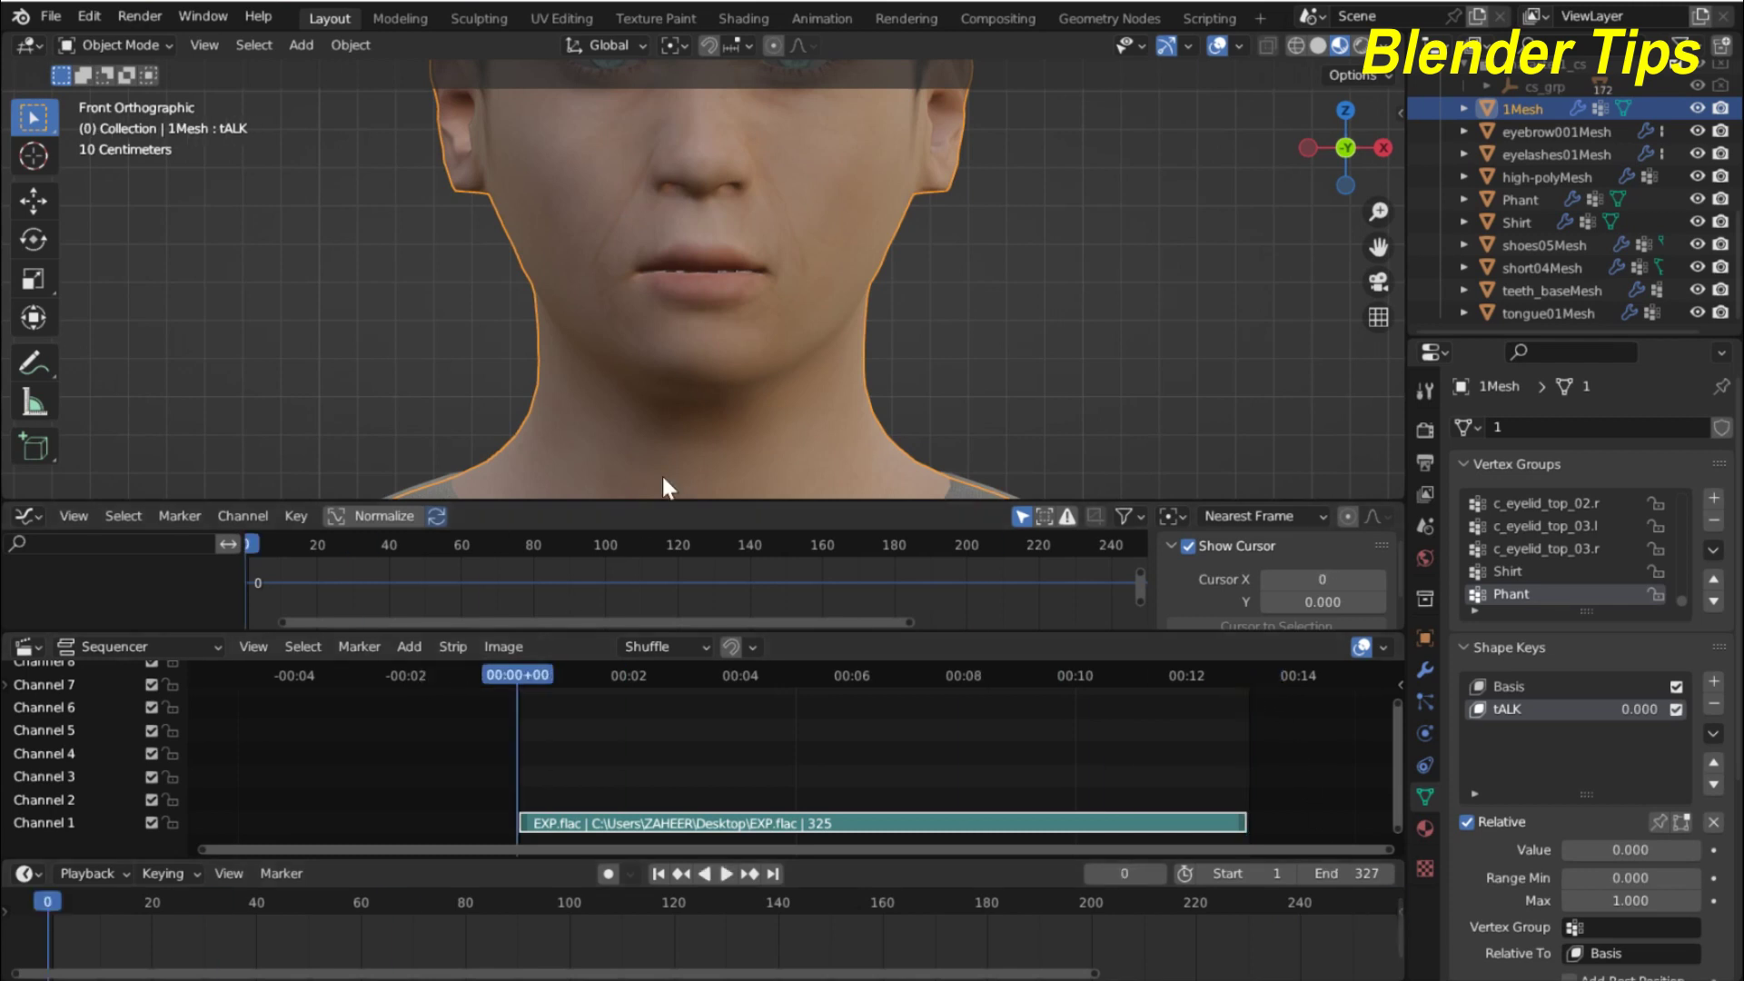
# Play the EXP.flac audio once, stop it, and return to frame 1.
pyautogui.scroll(3, 683, 406)
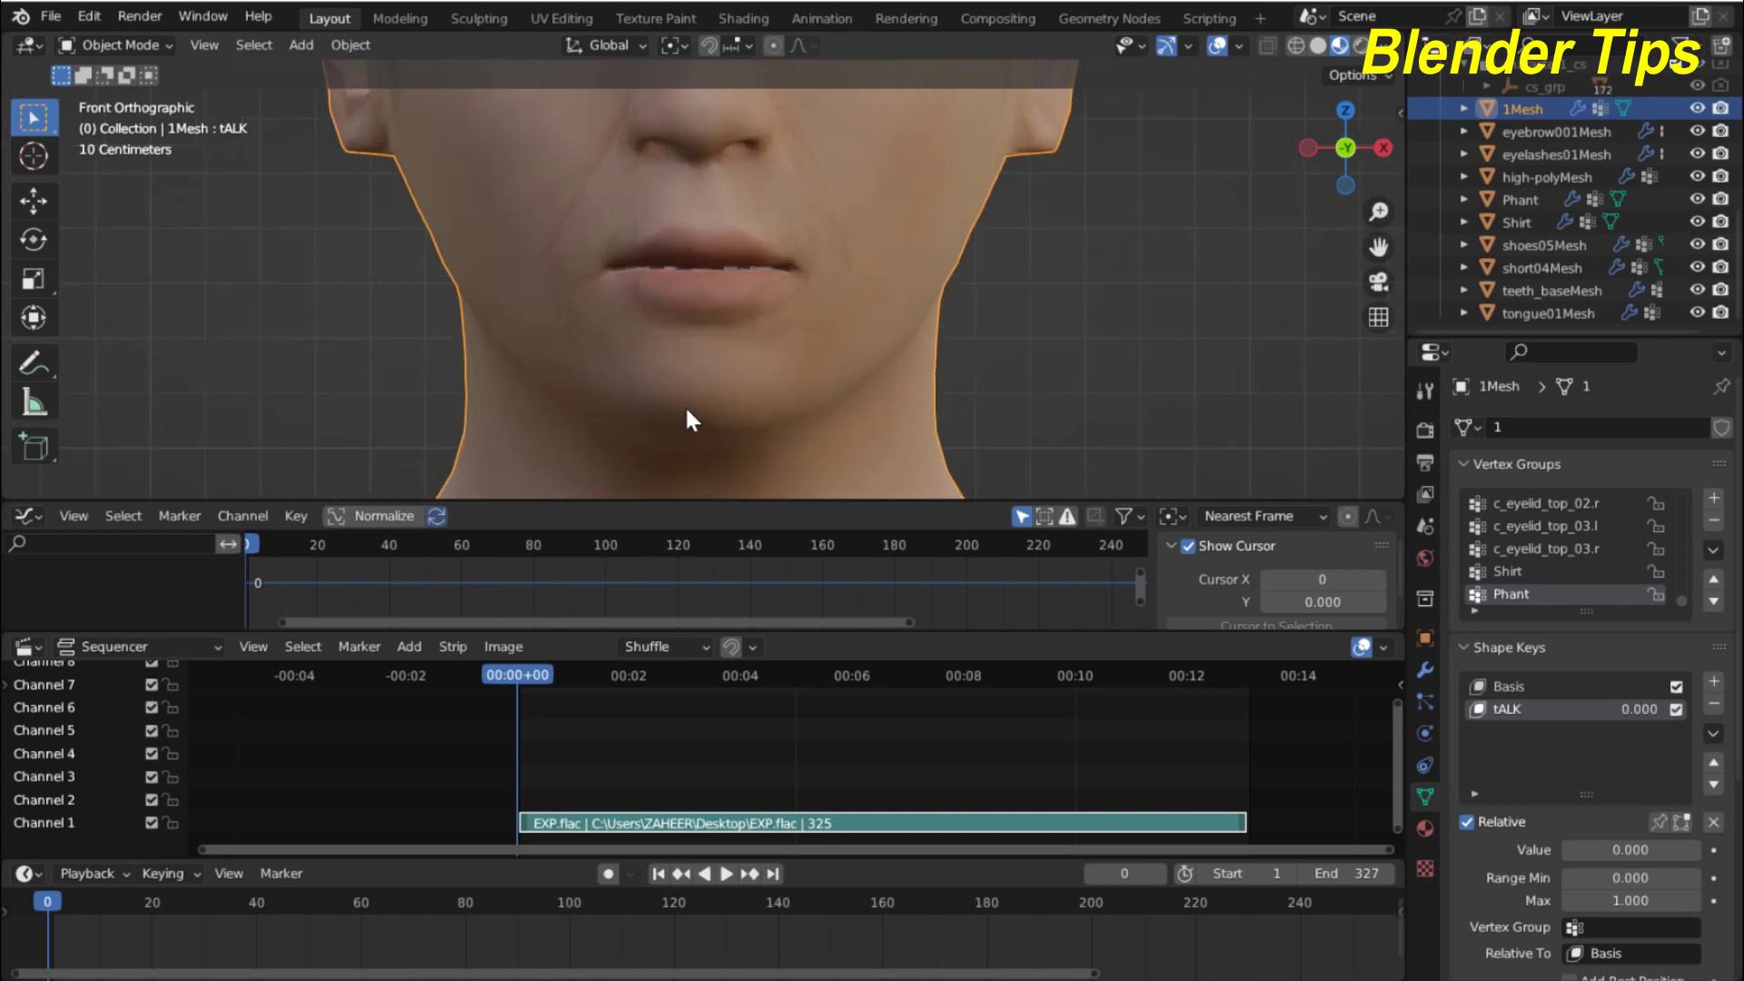
pyautogui.press('space')
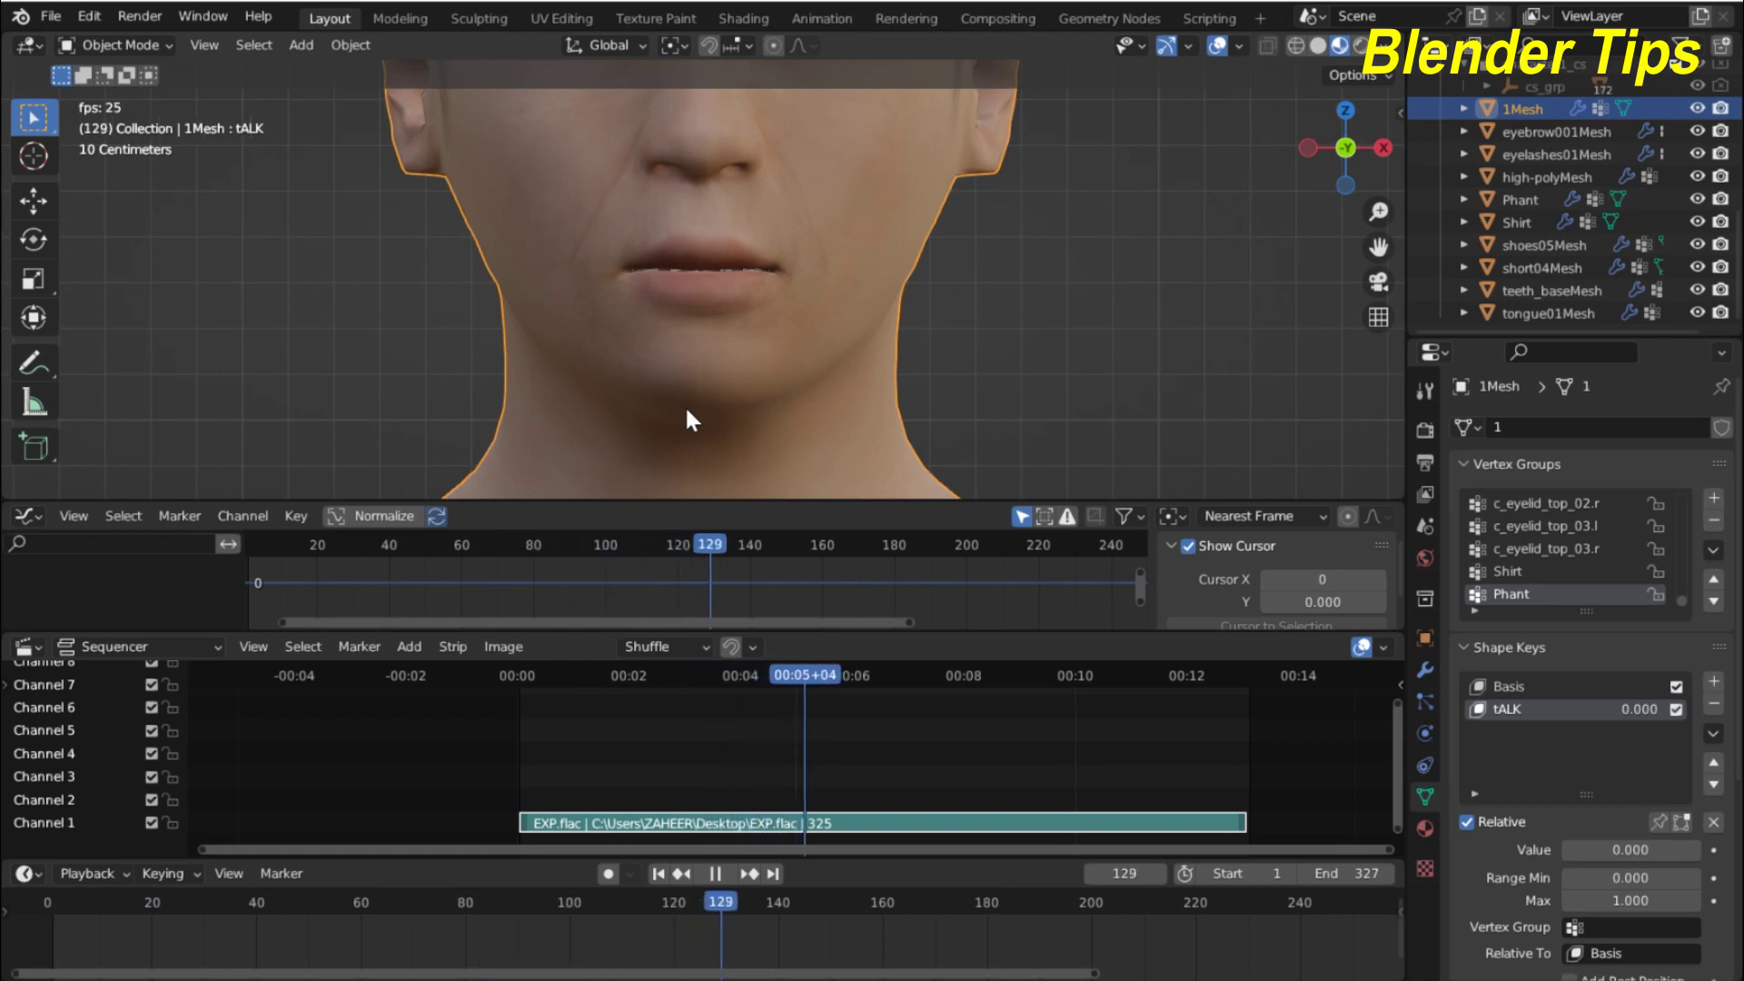
pyautogui.press('space')
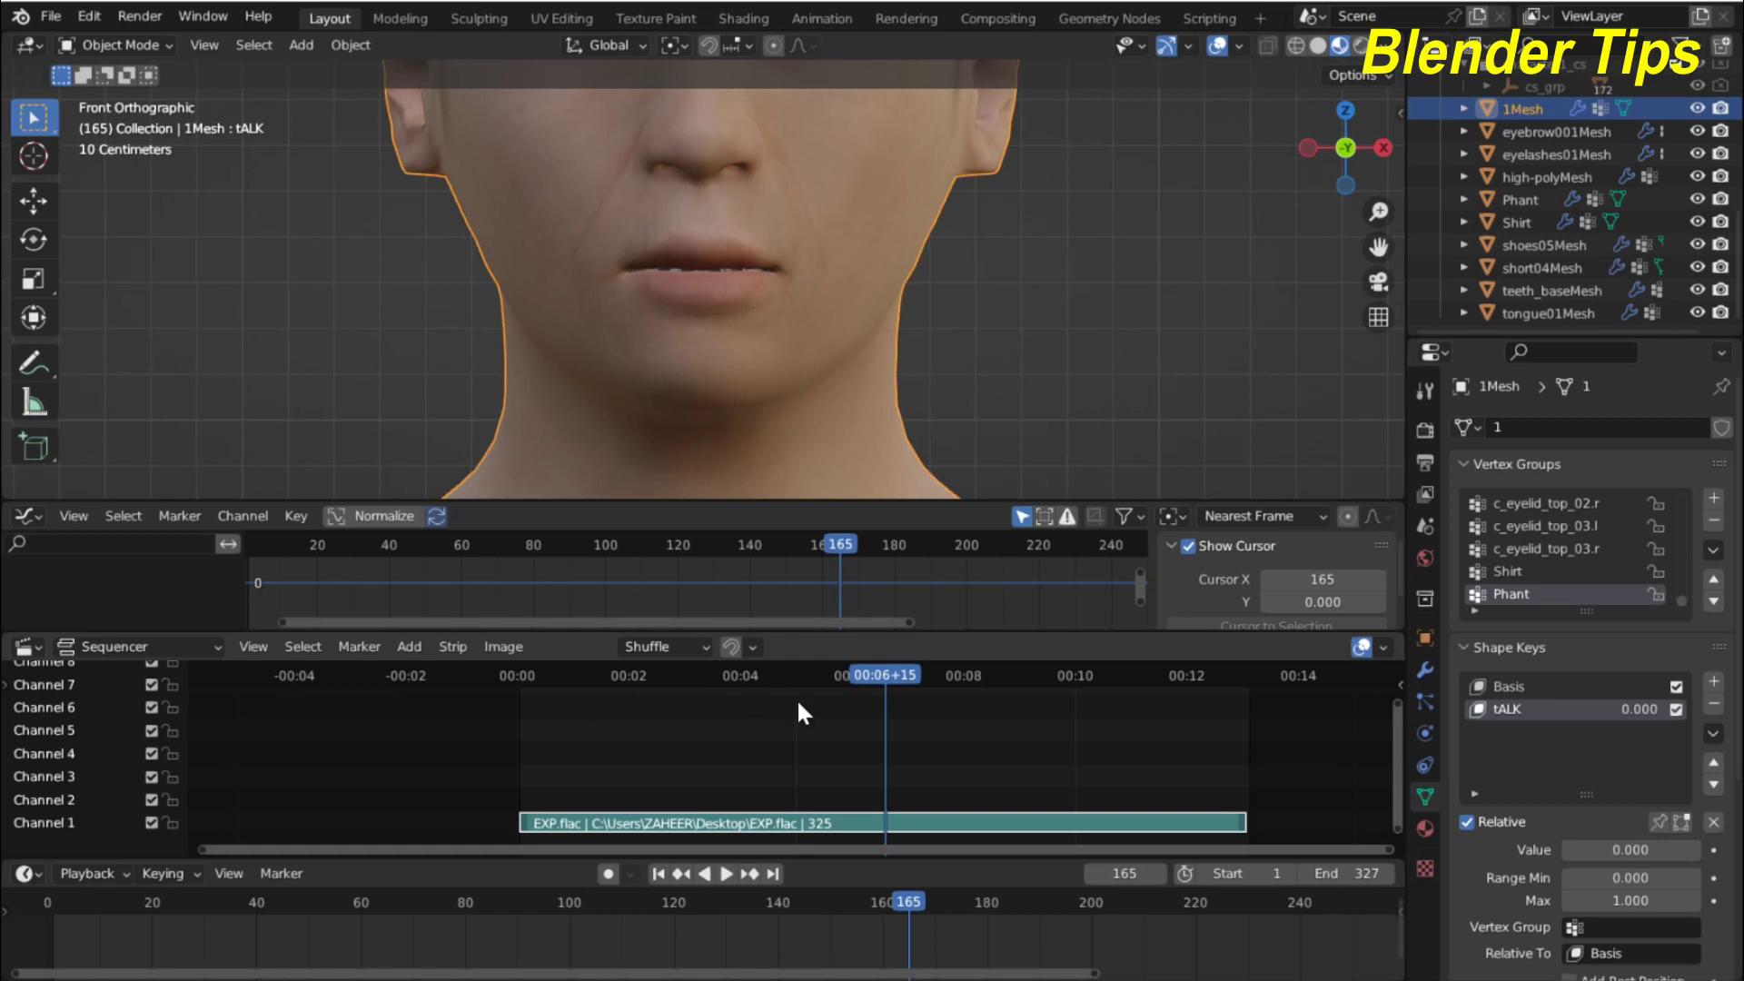
pyautogui.click(657, 874)
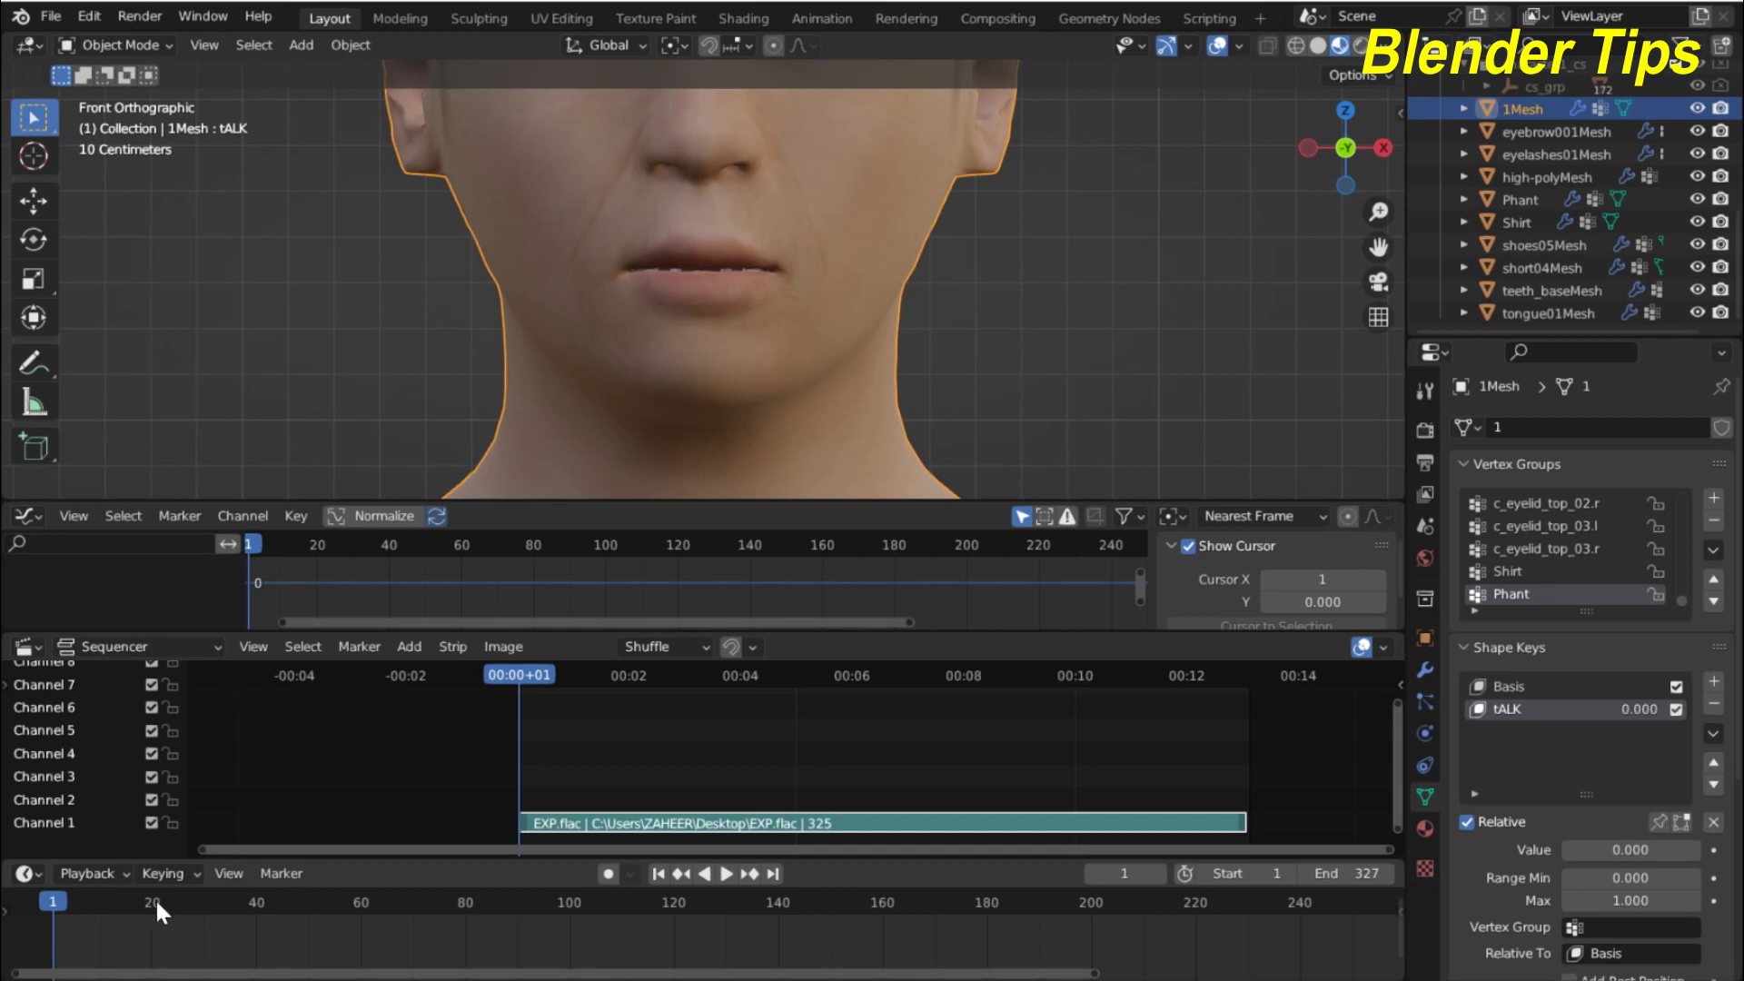
# Keyframe the tALK shape key value at 0.000 on frame 1 and show its Value (tALK) curve in the enlarged Graph Editor.
pyautogui.click(1713, 851)
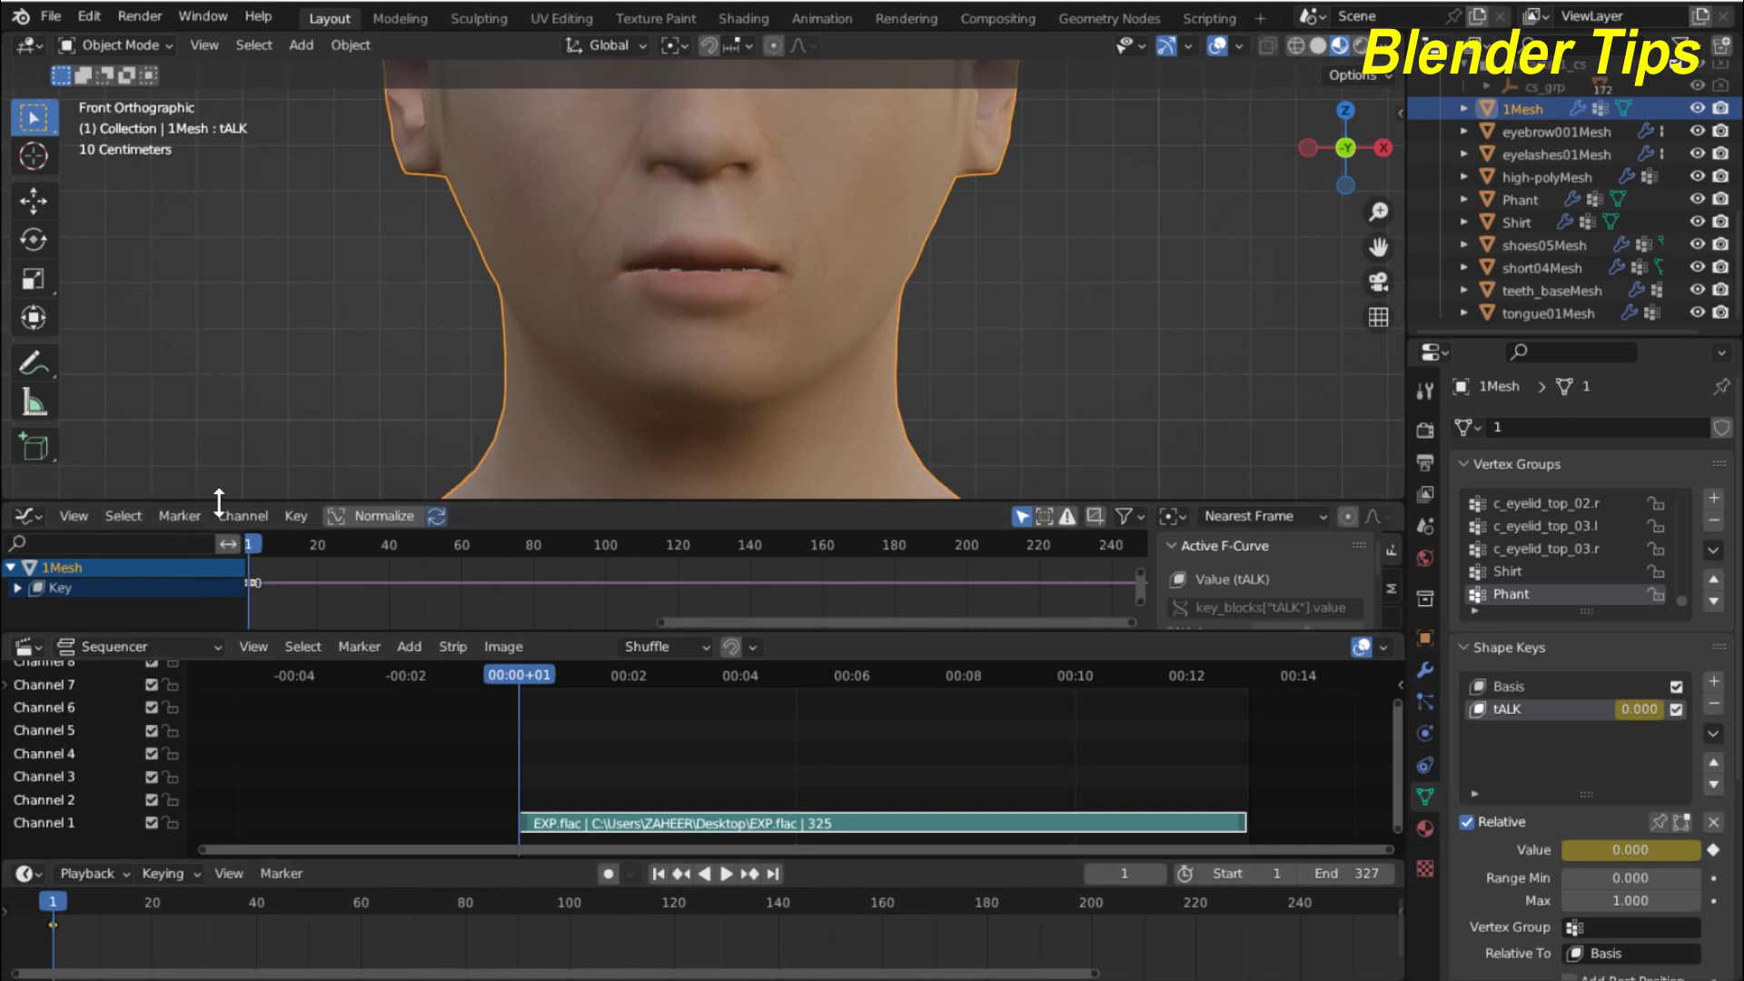
pyautogui.moveTo(219, 500); pyautogui.dragTo(224, 472)
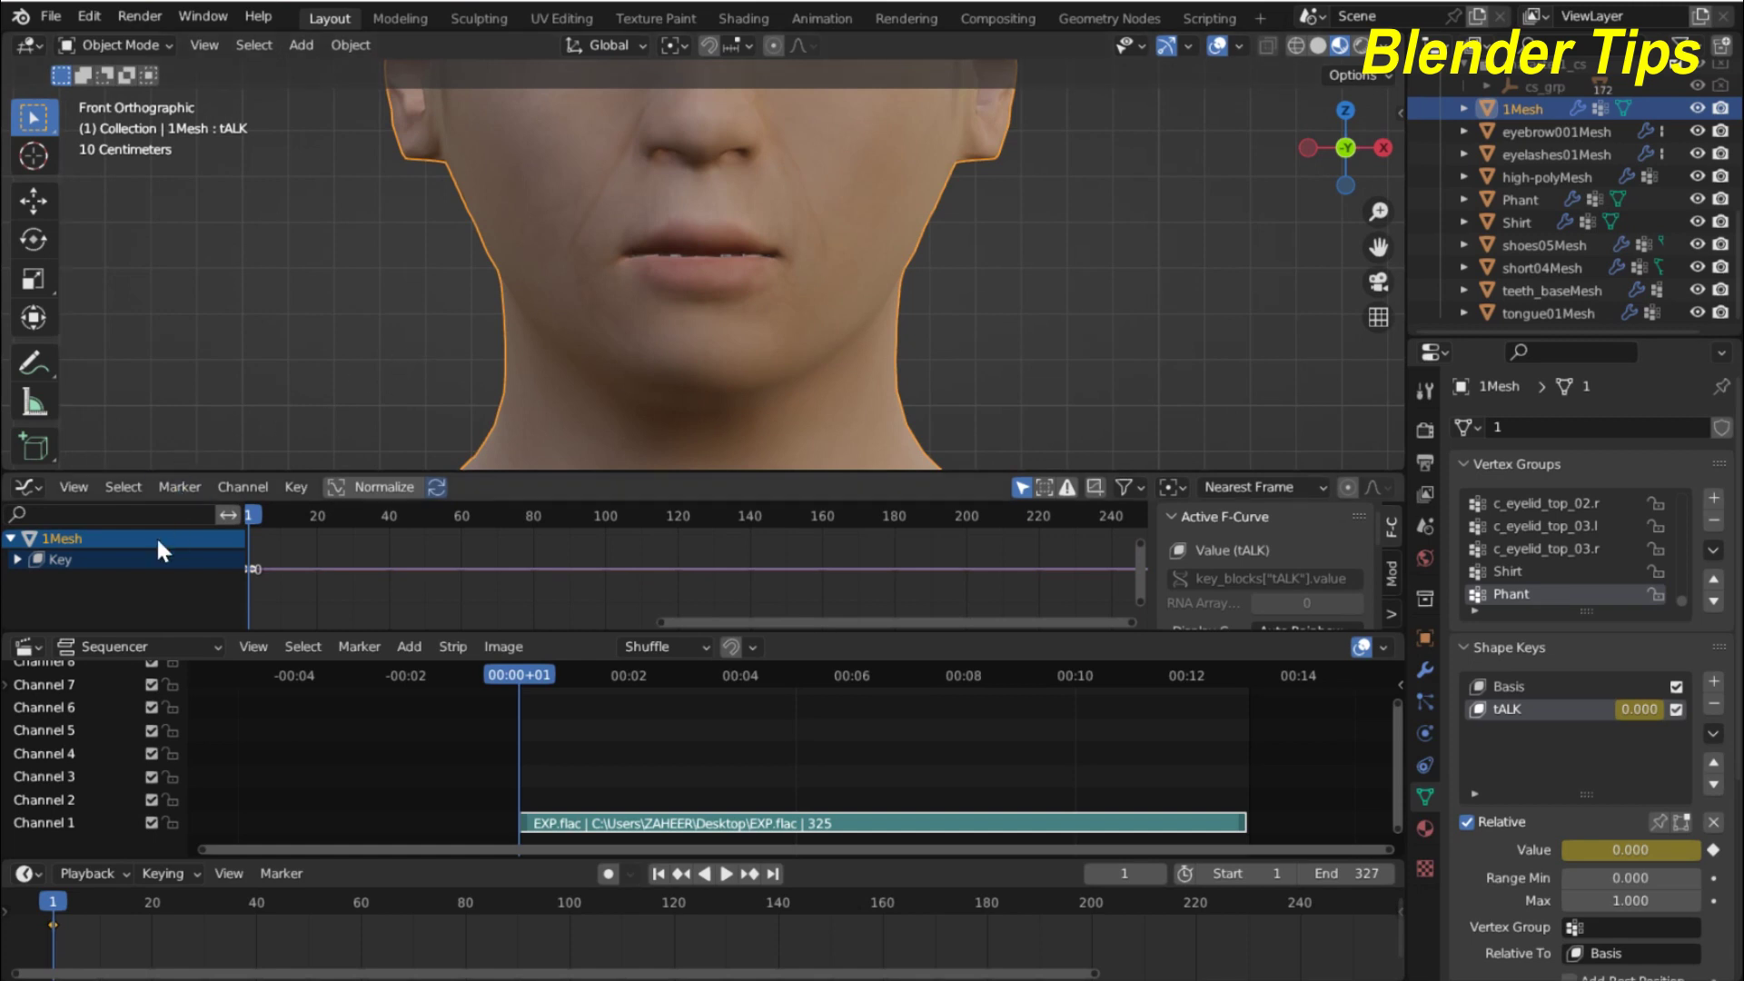
pyautogui.click(18, 559)
pyautogui.click(293, 491)
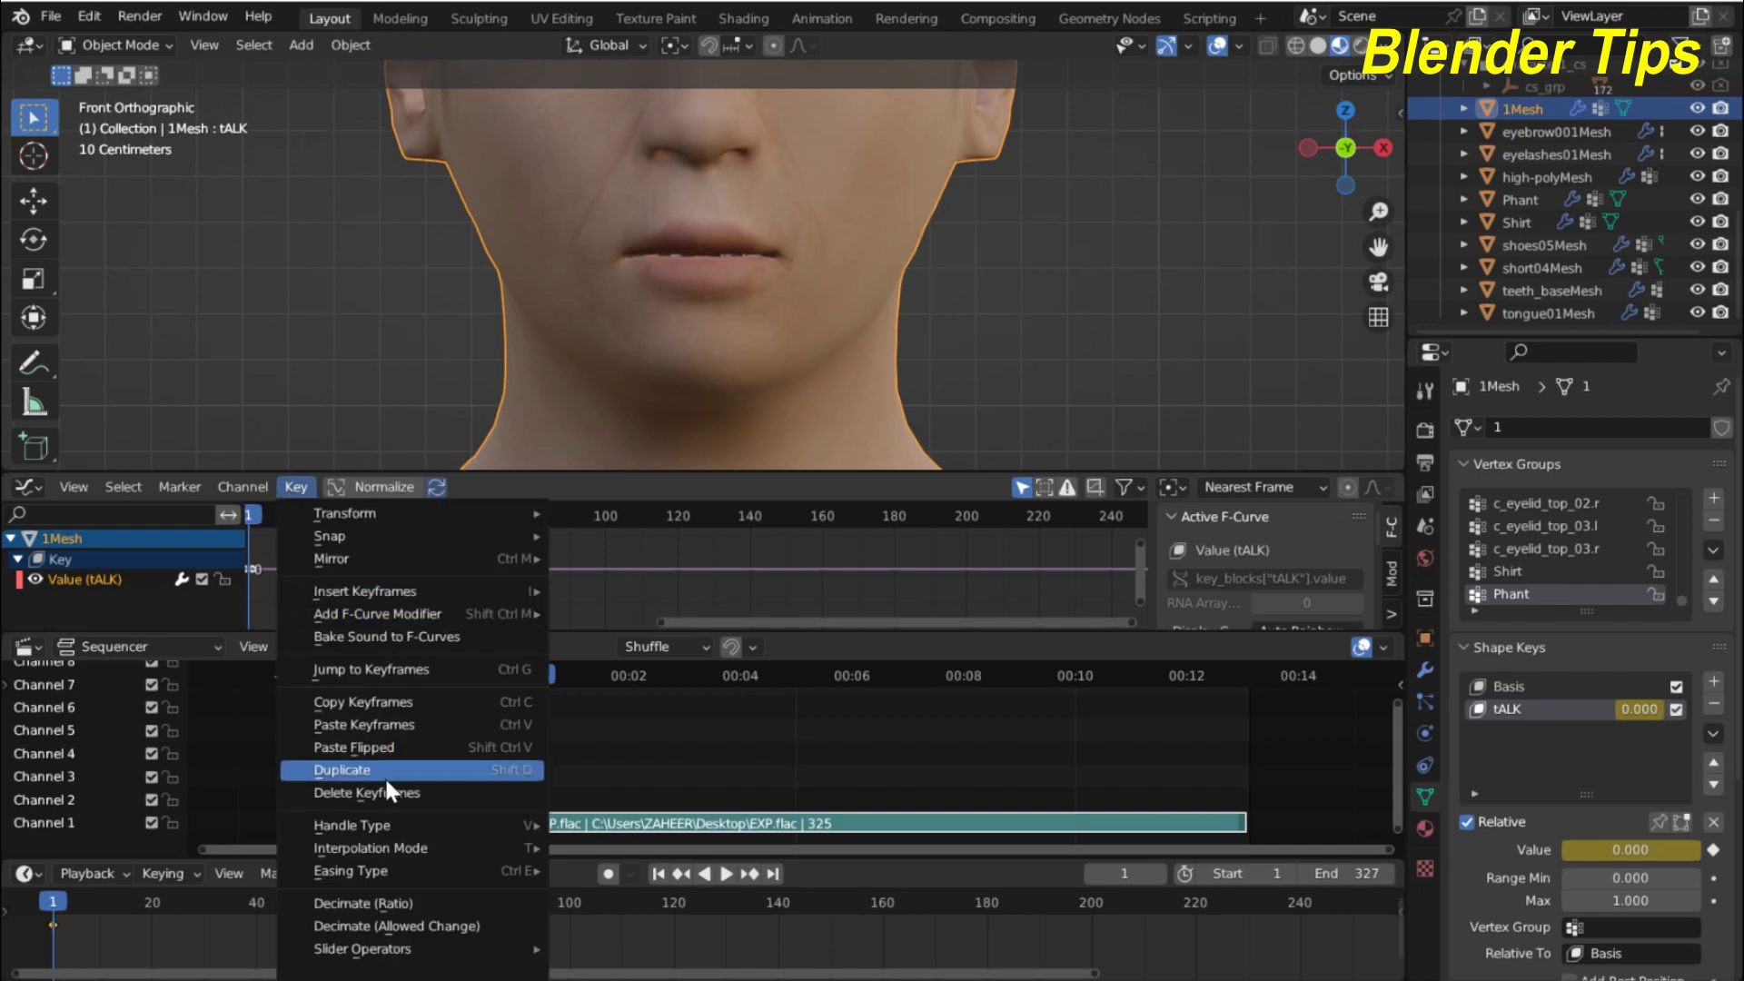
# Bake the Desktop audio file EXP.flac onto the tALK Value F-curve.
pyautogui.click(421, 639)
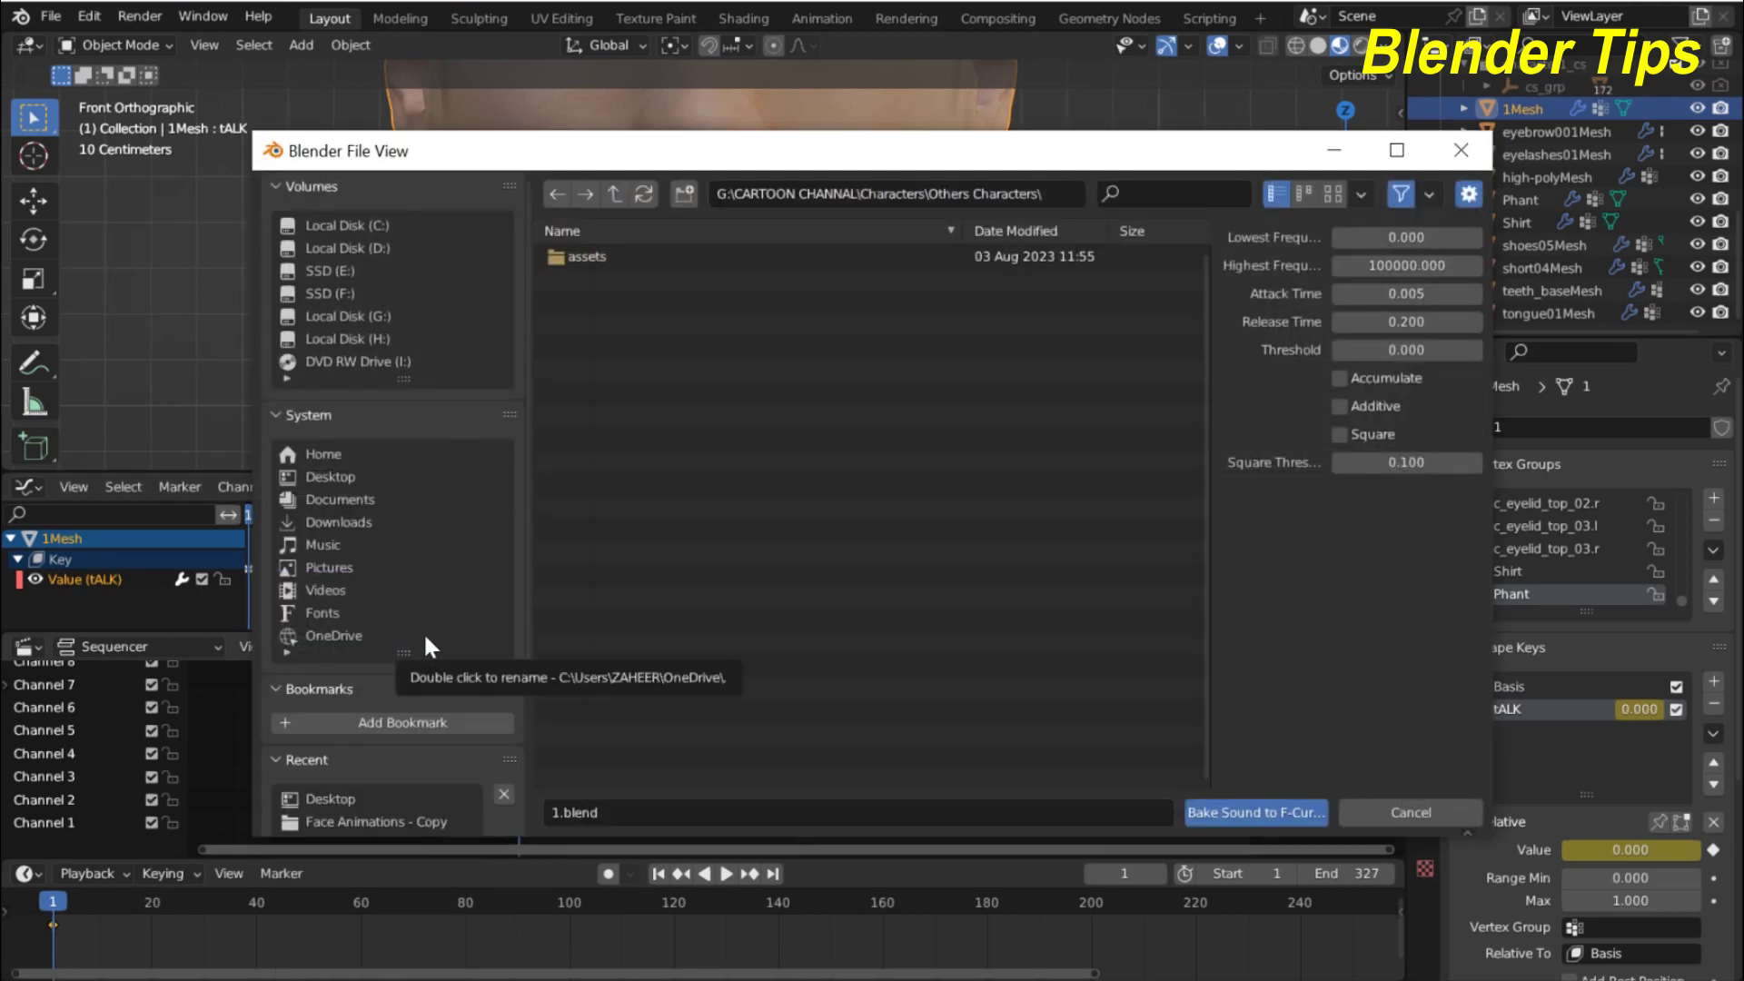
pyautogui.click(343, 474)
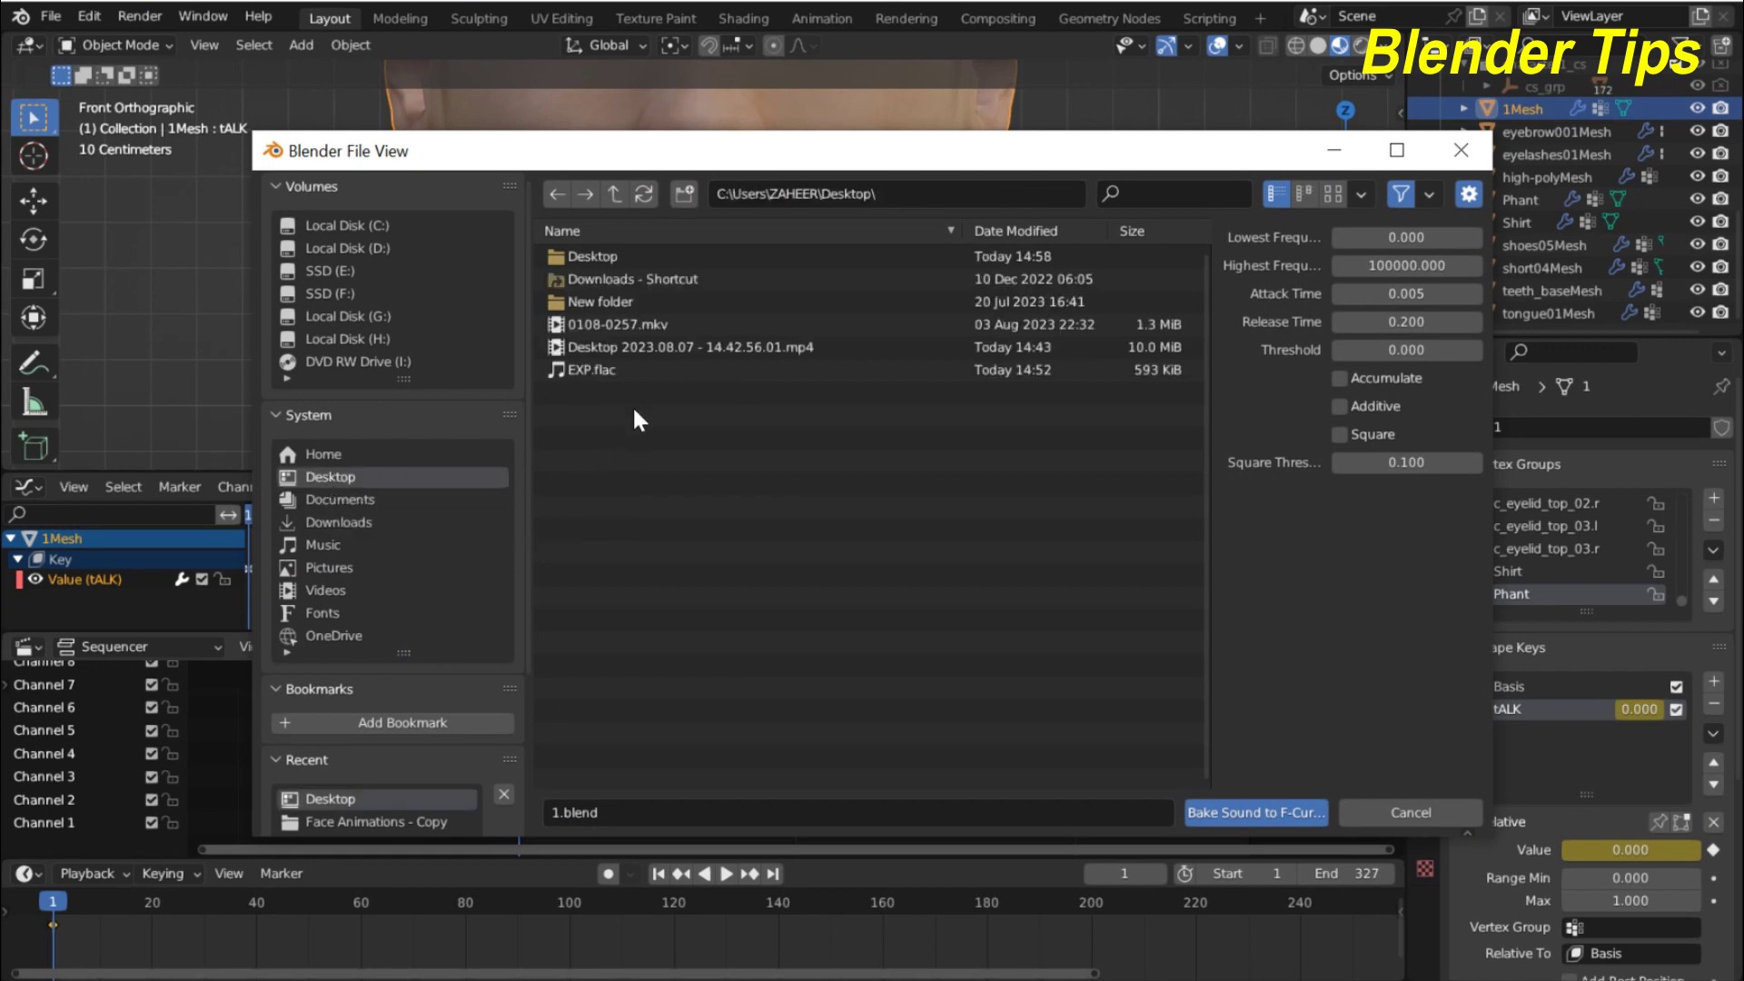
pyautogui.click(619, 370)
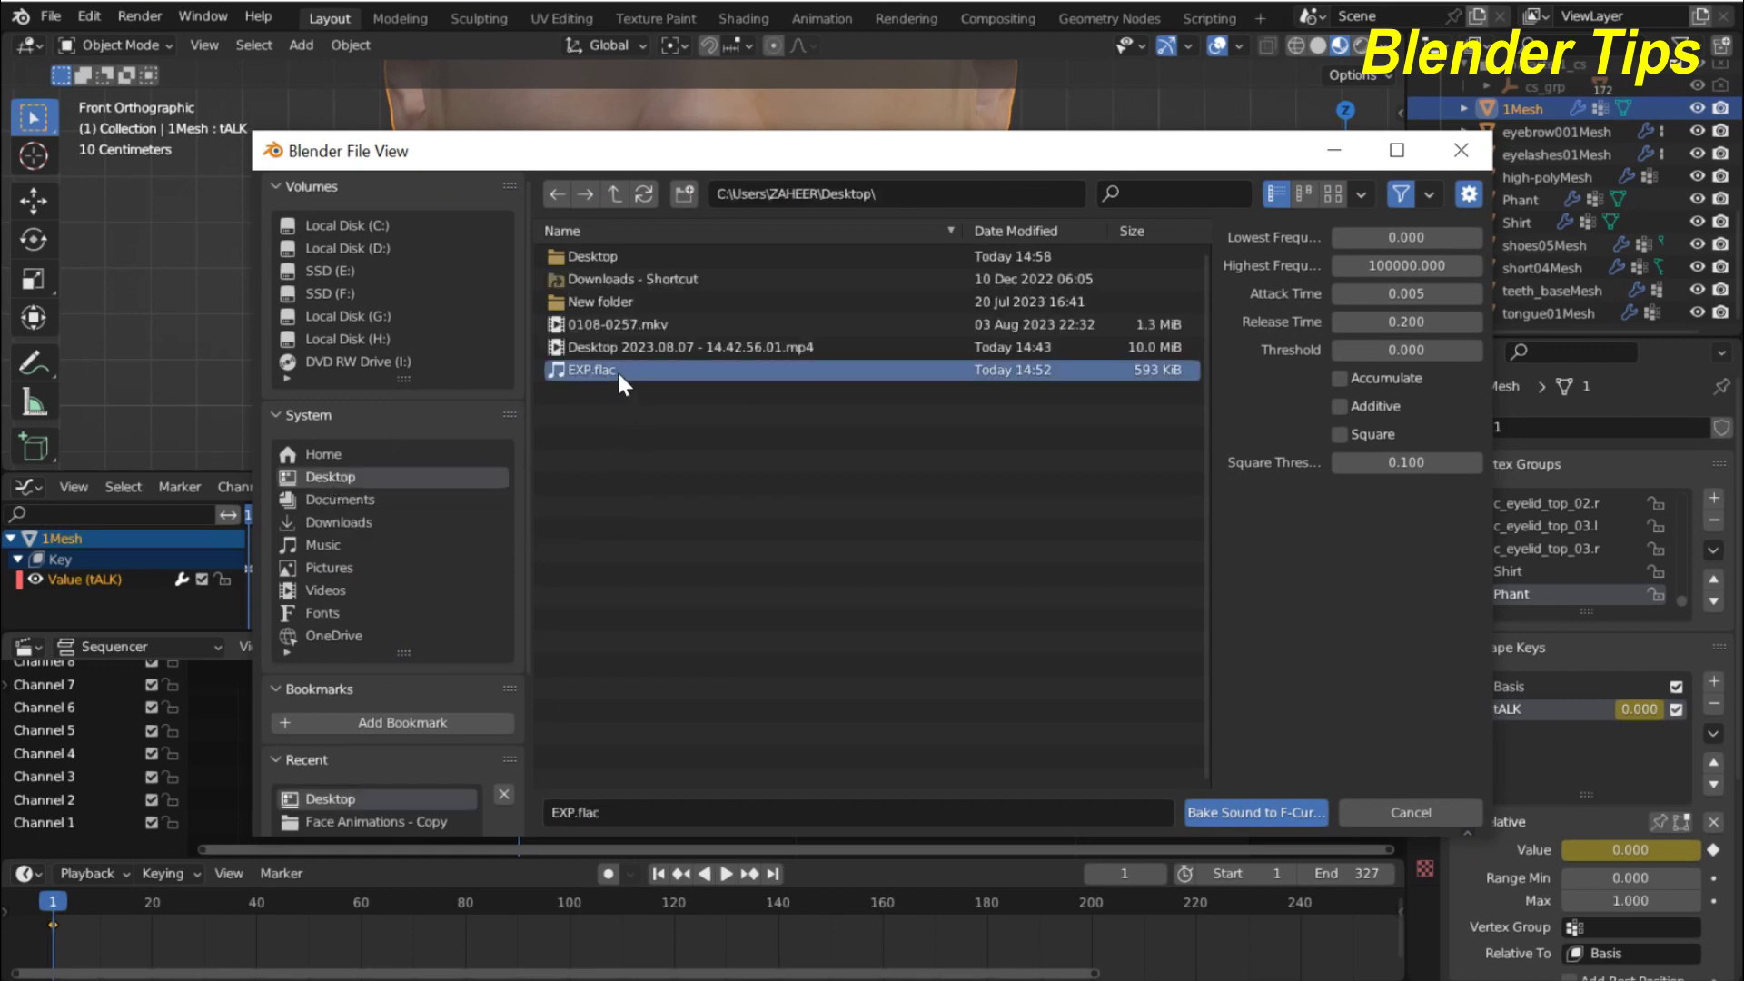
pyautogui.click(1227, 817)
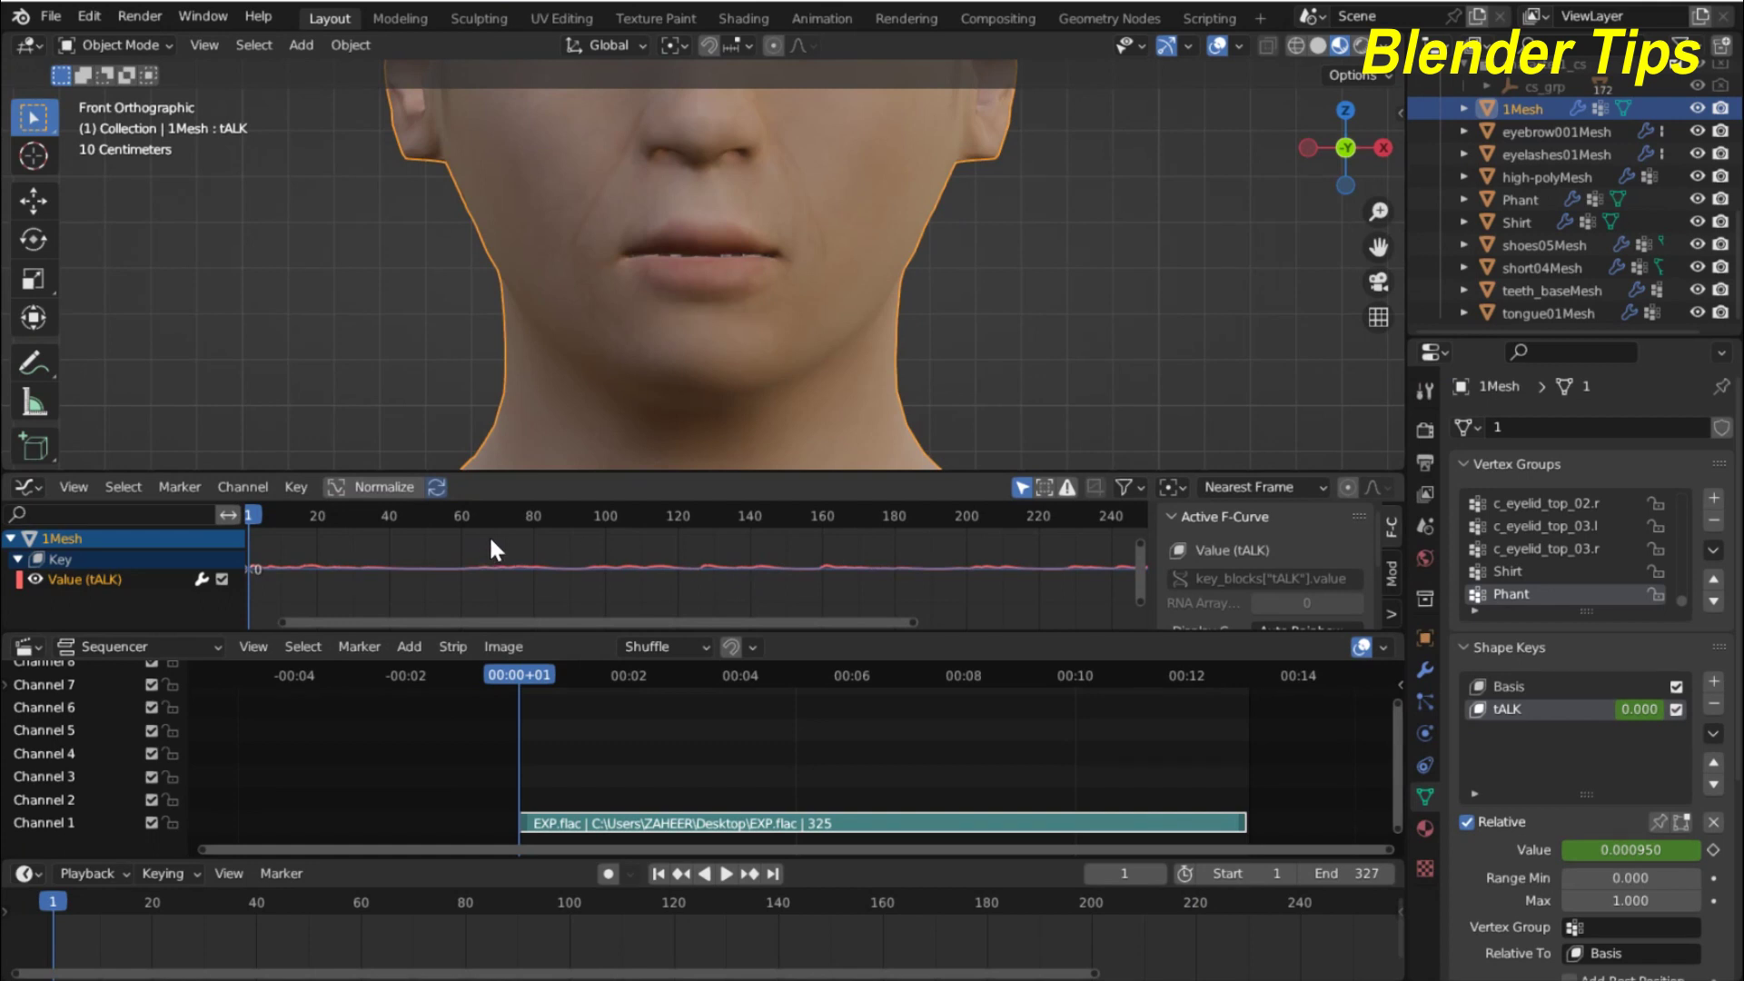
# Resize the Graph Editor and frame the whole baked tALK curve to inspect it.
pyautogui.moveTo(516, 471); pyautogui.dragTo(518, 416)
pyautogui.press('Home')
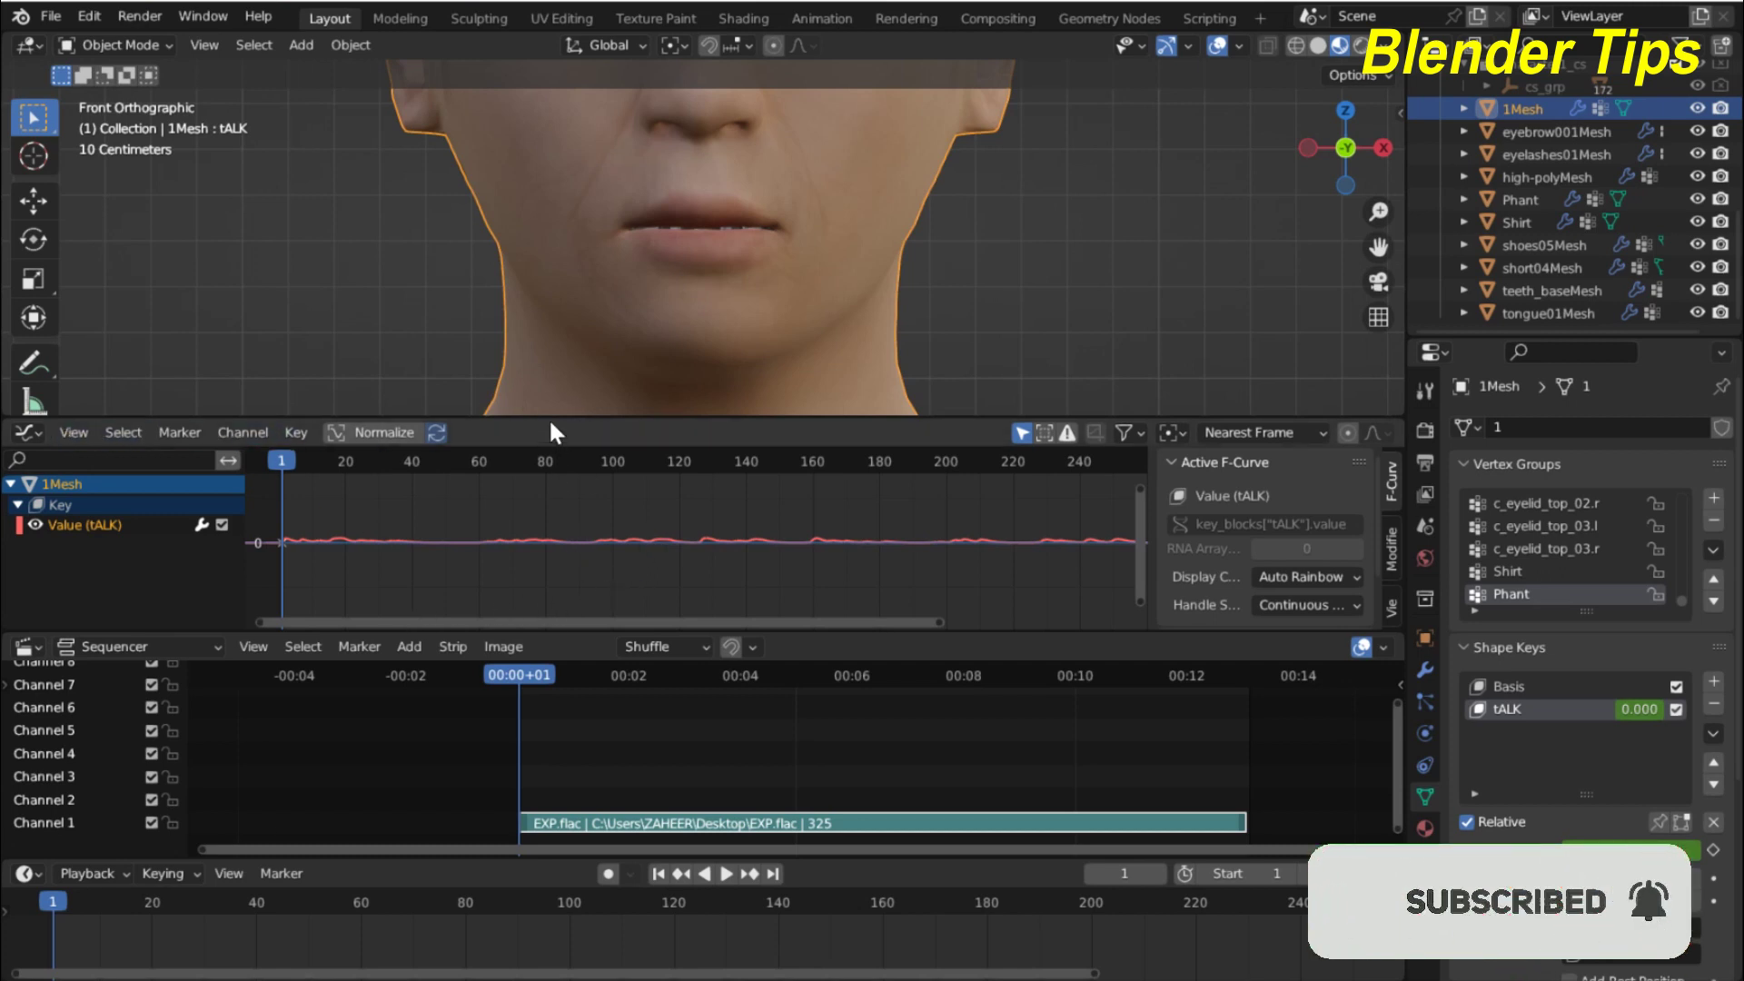
pyautogui.moveTo(549, 419); pyautogui.dragTo(586, 560)
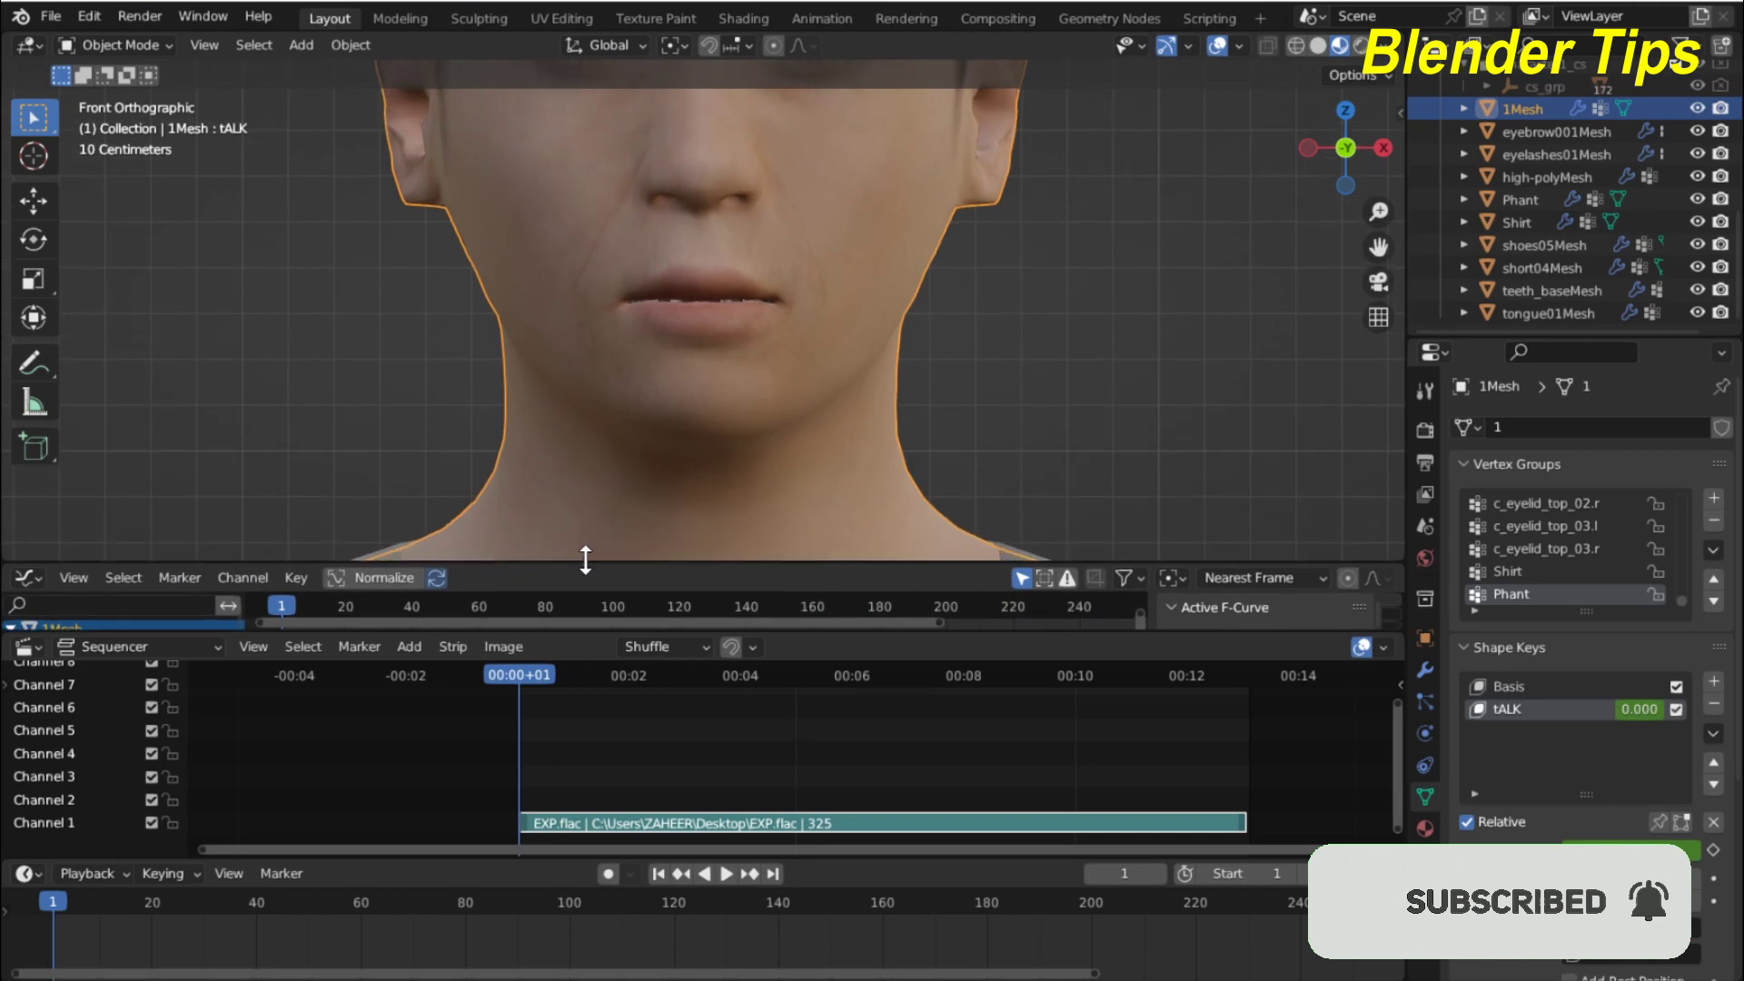
pyautogui.moveTo(591, 627); pyautogui.dragTo(609, 788)
# Enlarge the 3D Viewport, return to front orthographic view of the face, and deselect the head.
pyautogui.moveTo(557, 565); pyautogui.dragTo(576, 688)
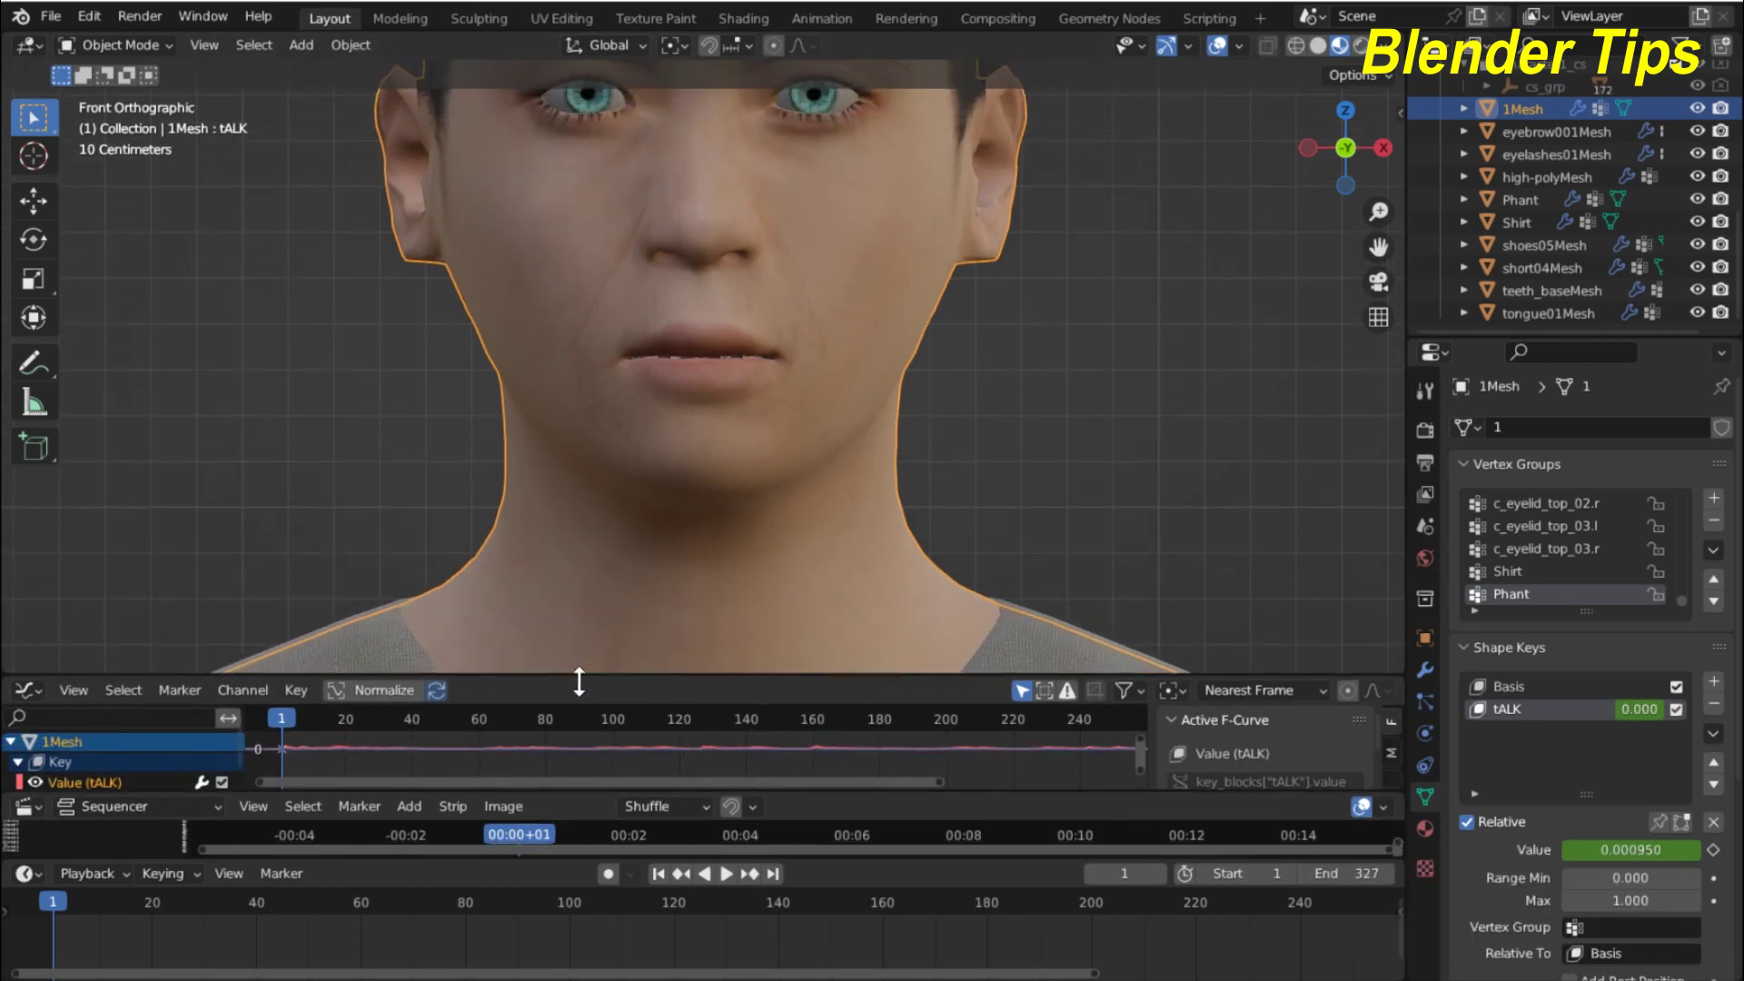
pyautogui.moveTo(669, 342); pyautogui.dragTo(715, 425, button='middle')
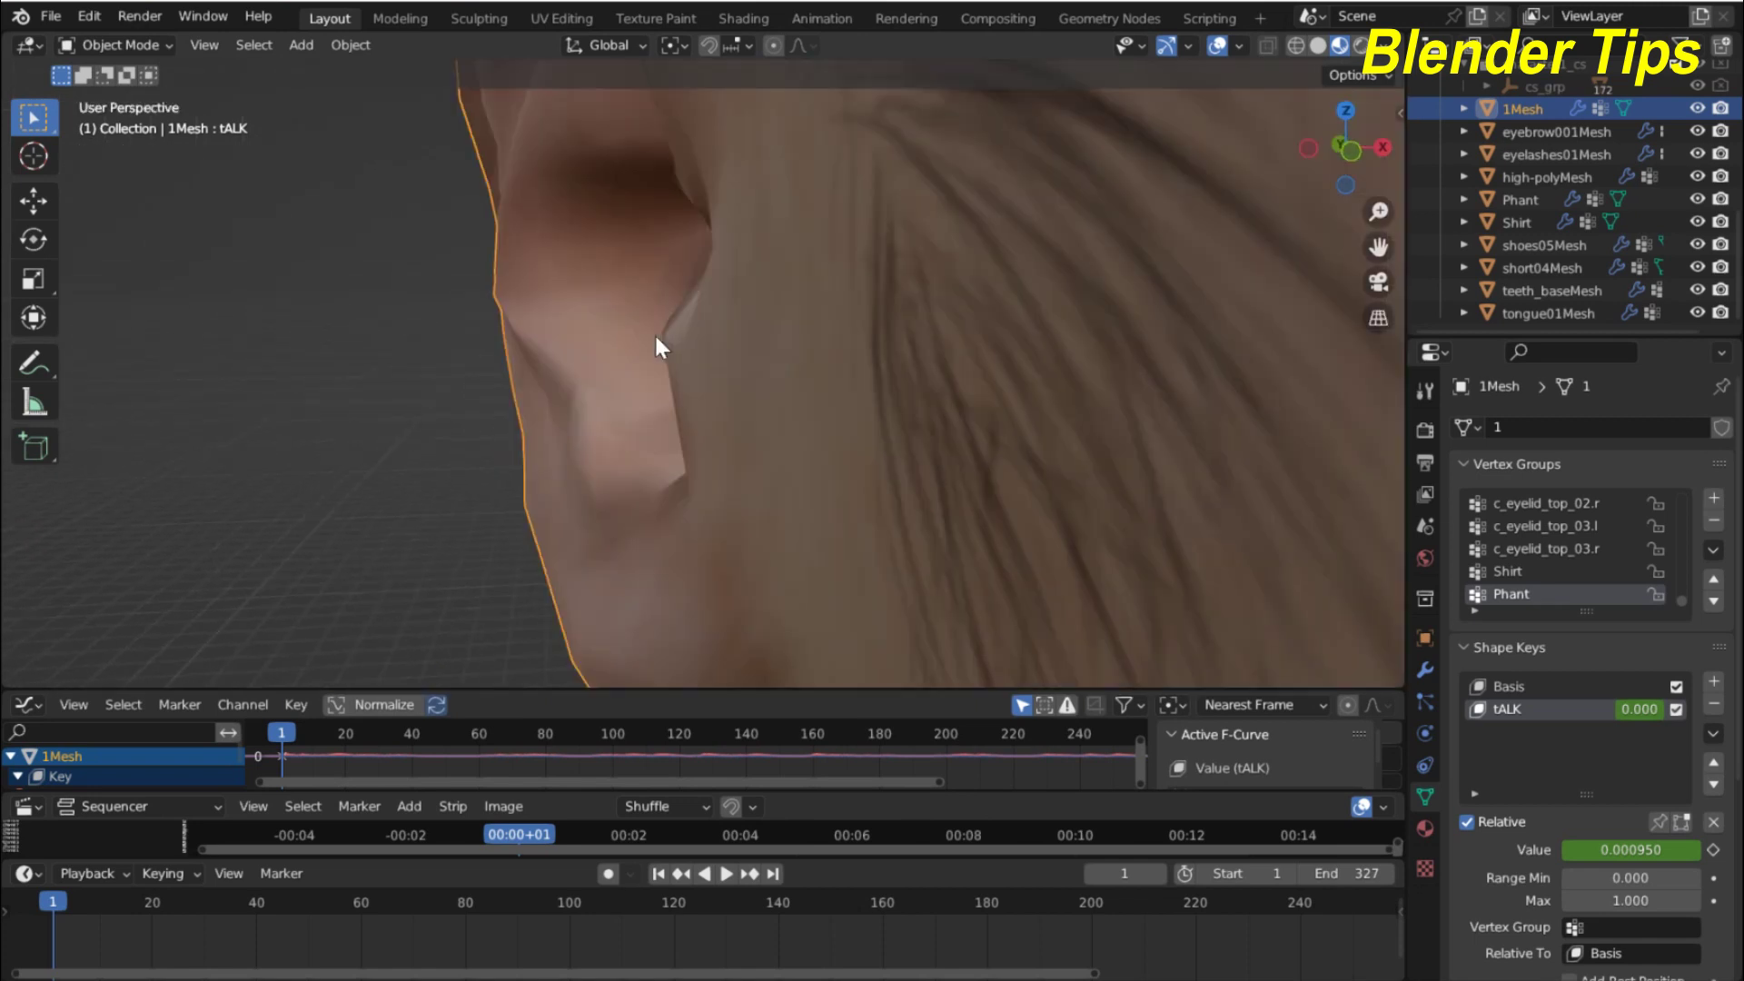
pyautogui.press('KP_1')
pyautogui.scroll(4, 652, 331)
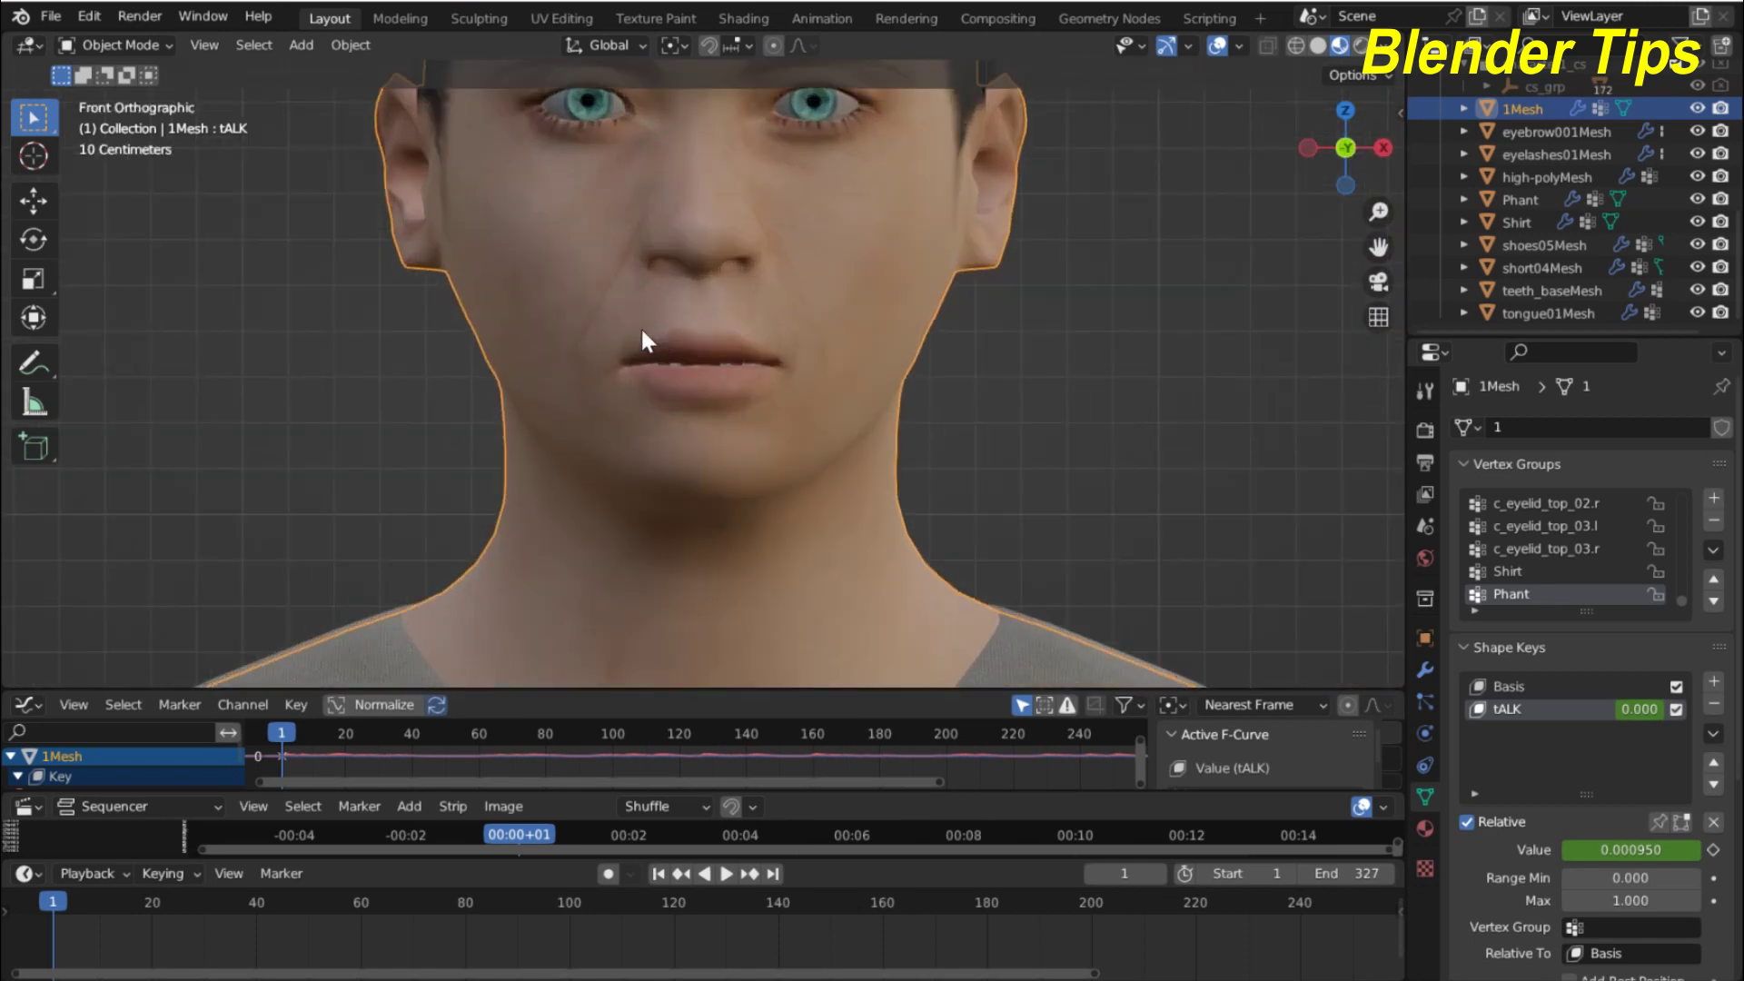
pyautogui.click(385, 379)
pyautogui.scroll(1, 313, 361)
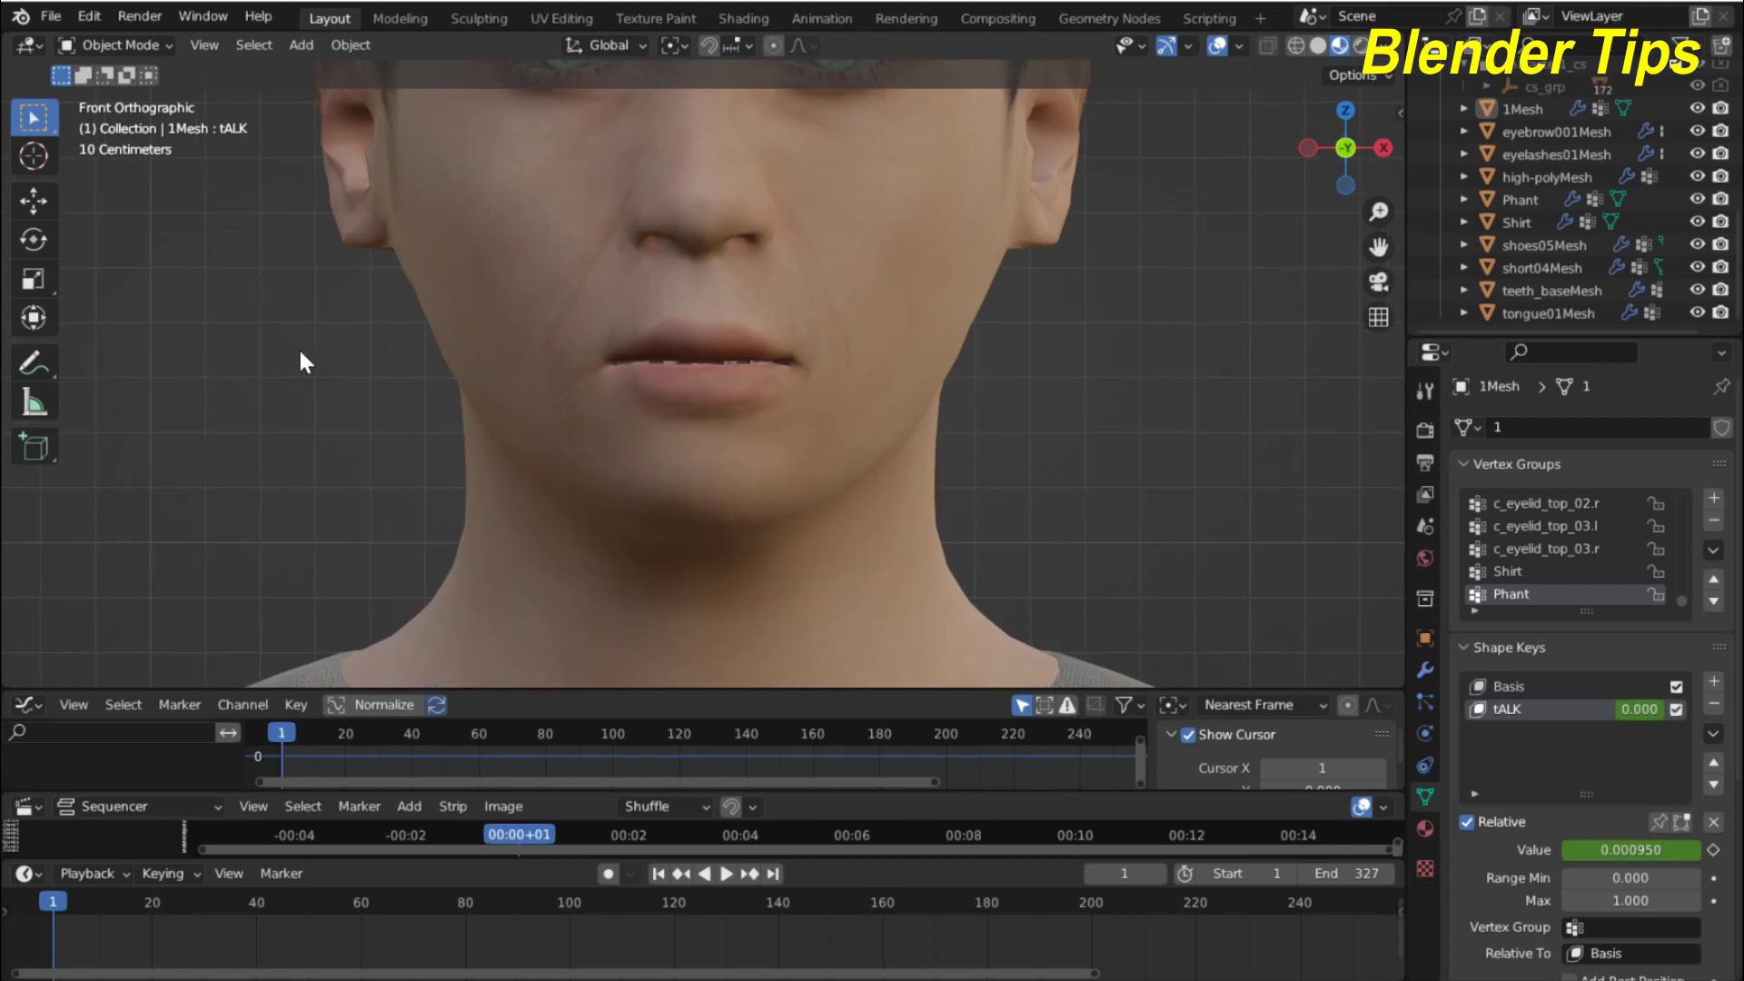
# Play the lip-sync animation with sound, then stop it and select the head mesh.
pyautogui.press('space')
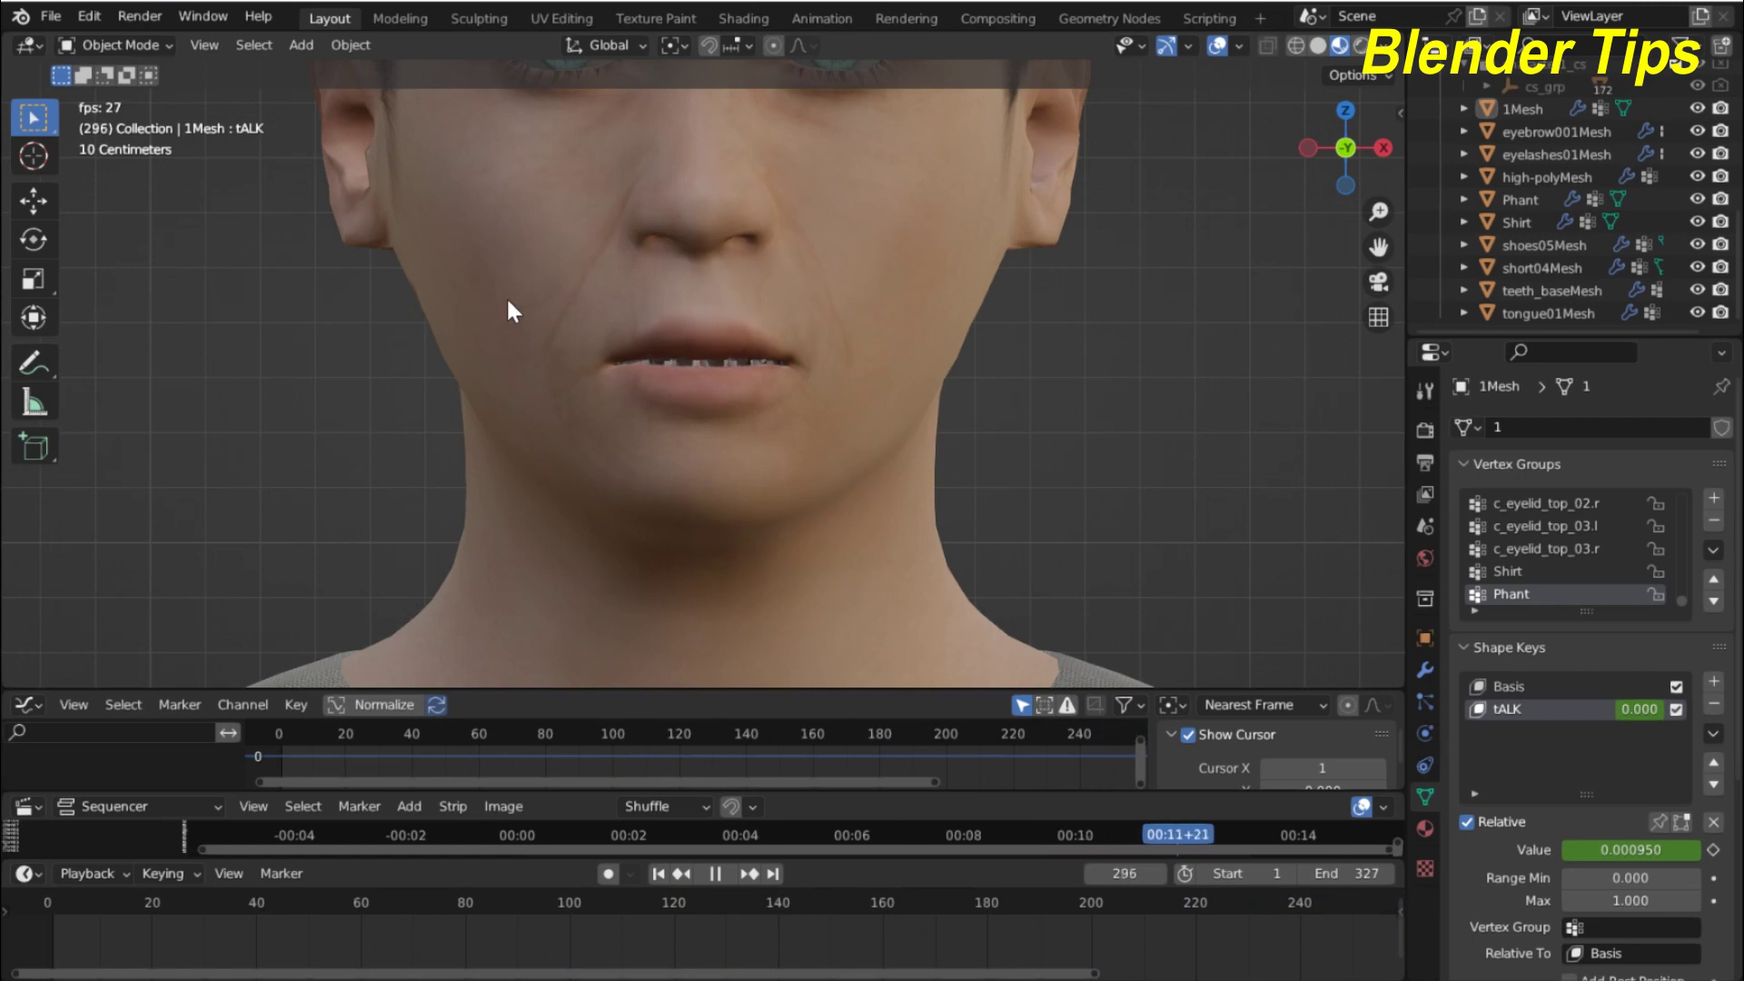
pyautogui.press('space')
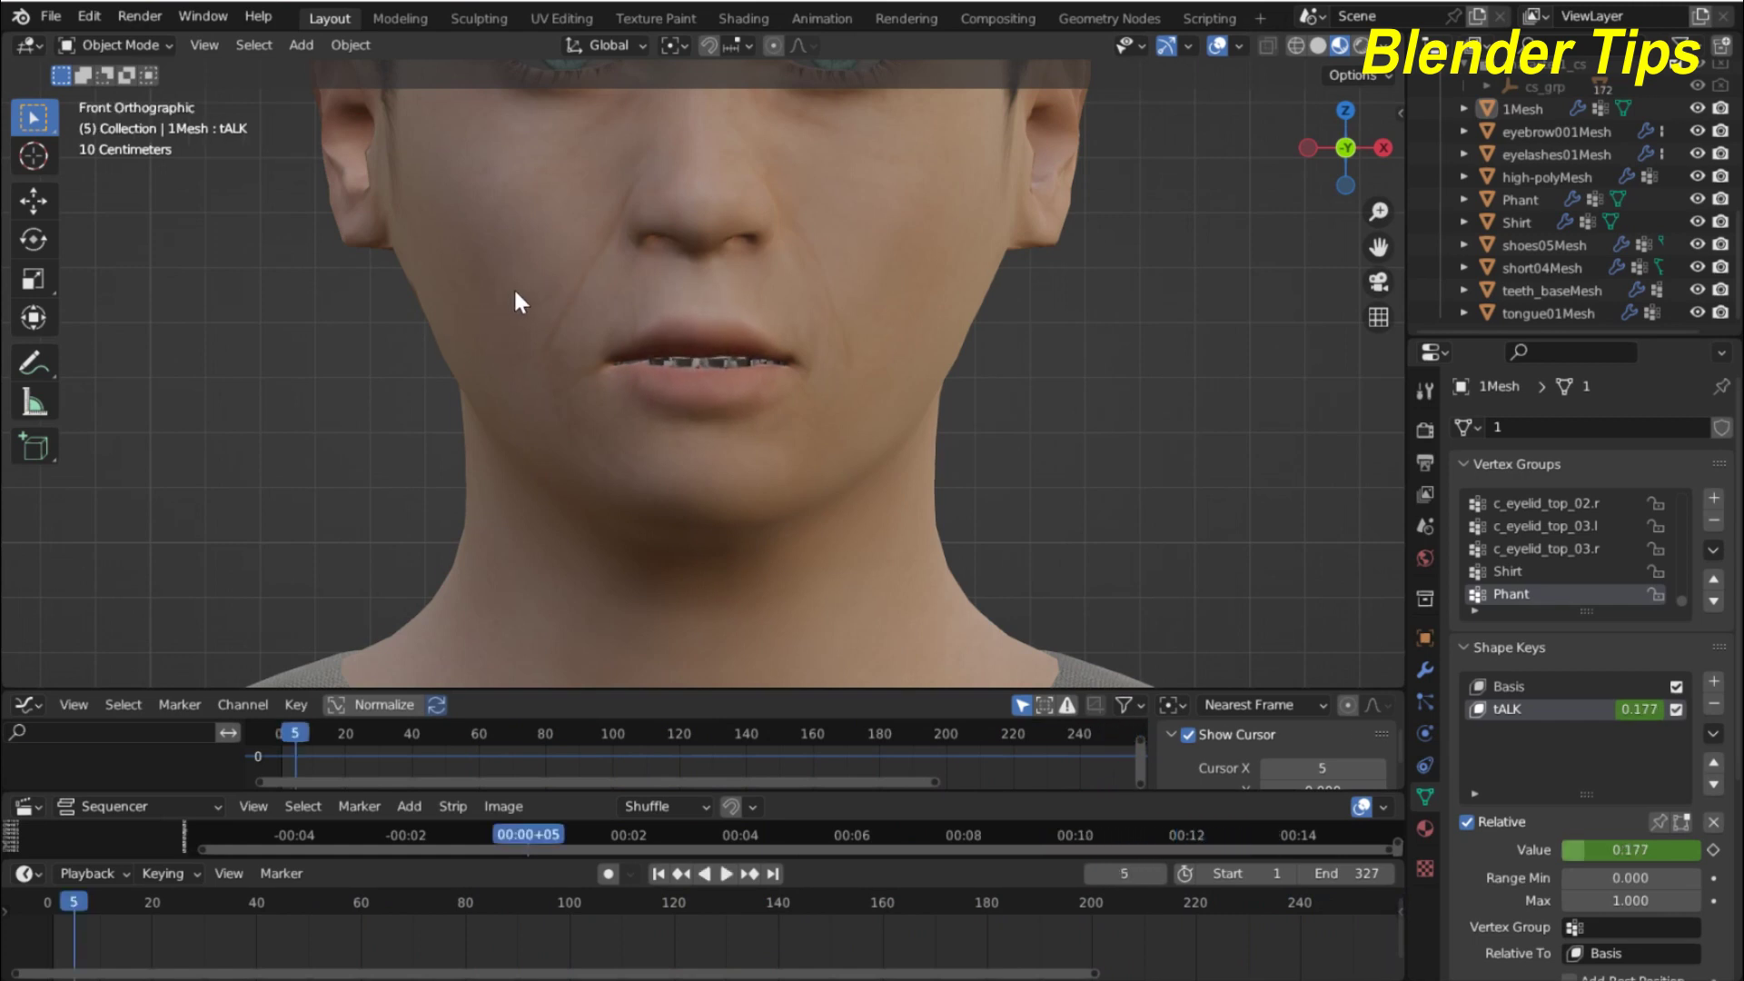
pyautogui.click(514, 287)
pyautogui.scroll(-5, 545, 296)
pyautogui.scroll(5, 674, 352)
# Replay the animation from an angled perspective view of the face, then deselect the head.
pyautogui.moveTo(594, 327); pyautogui.dragTo(638, 352, button='middle')
pyautogui.scroll(2, 563, 335)
pyautogui.scroll(-2, 518, 334)
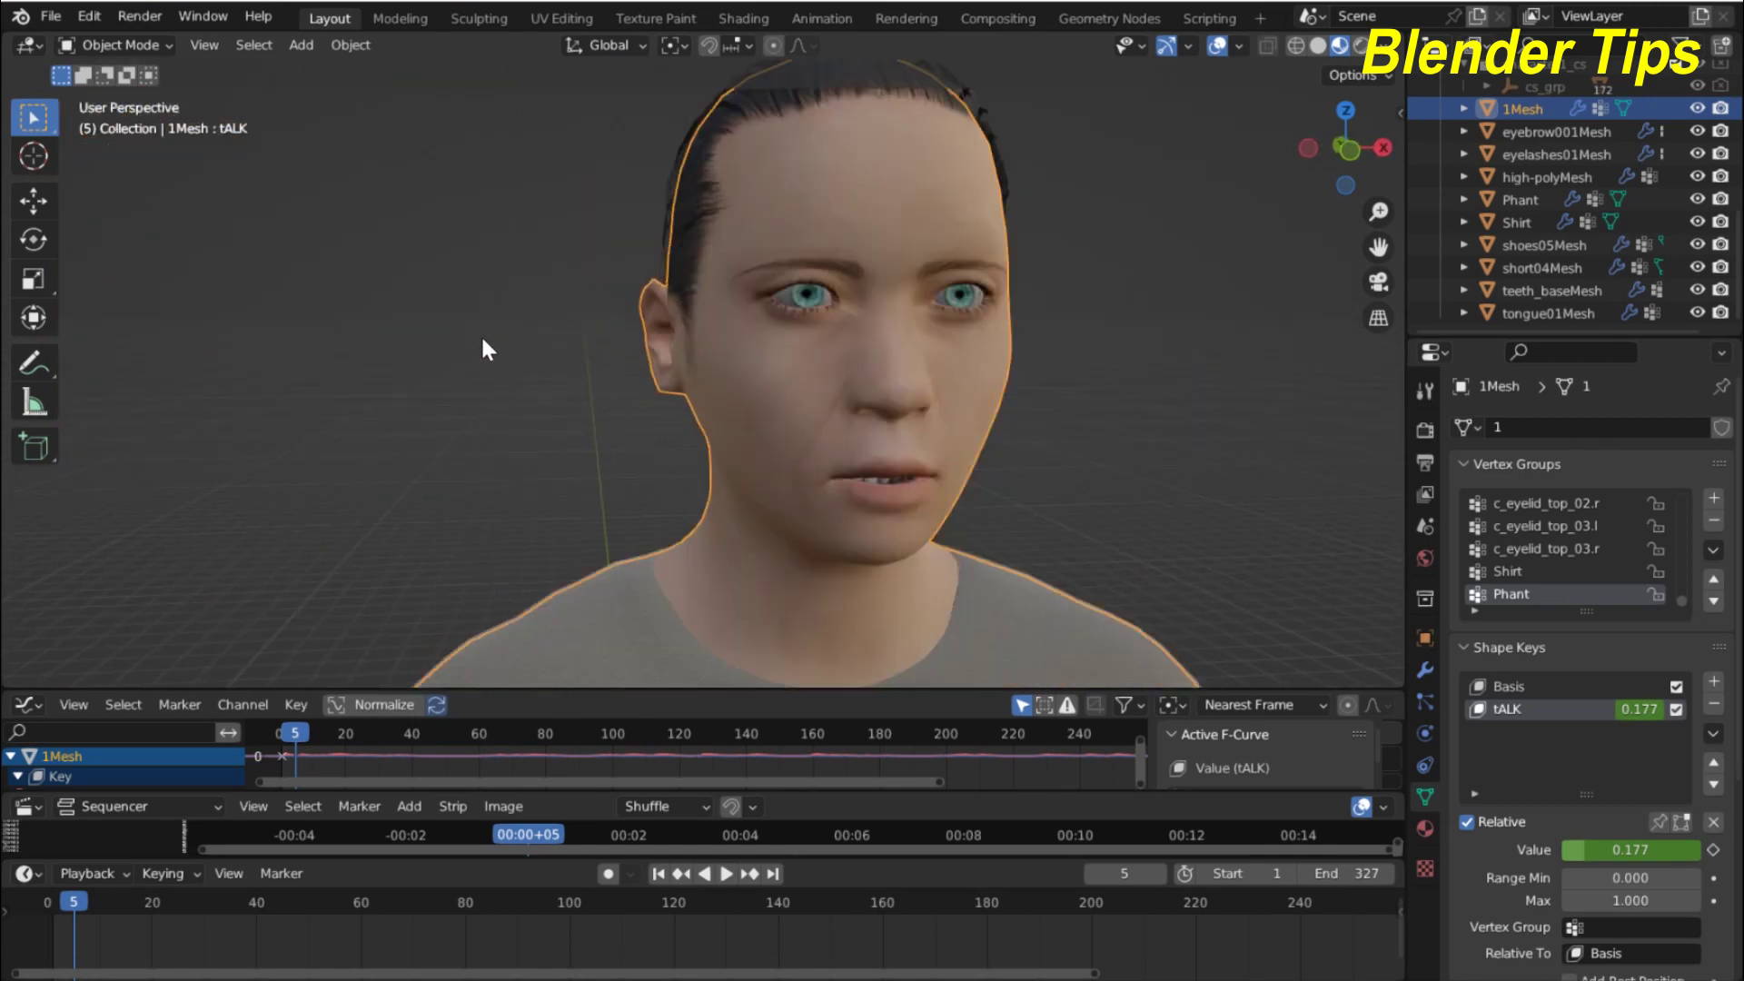
pyautogui.press('space')
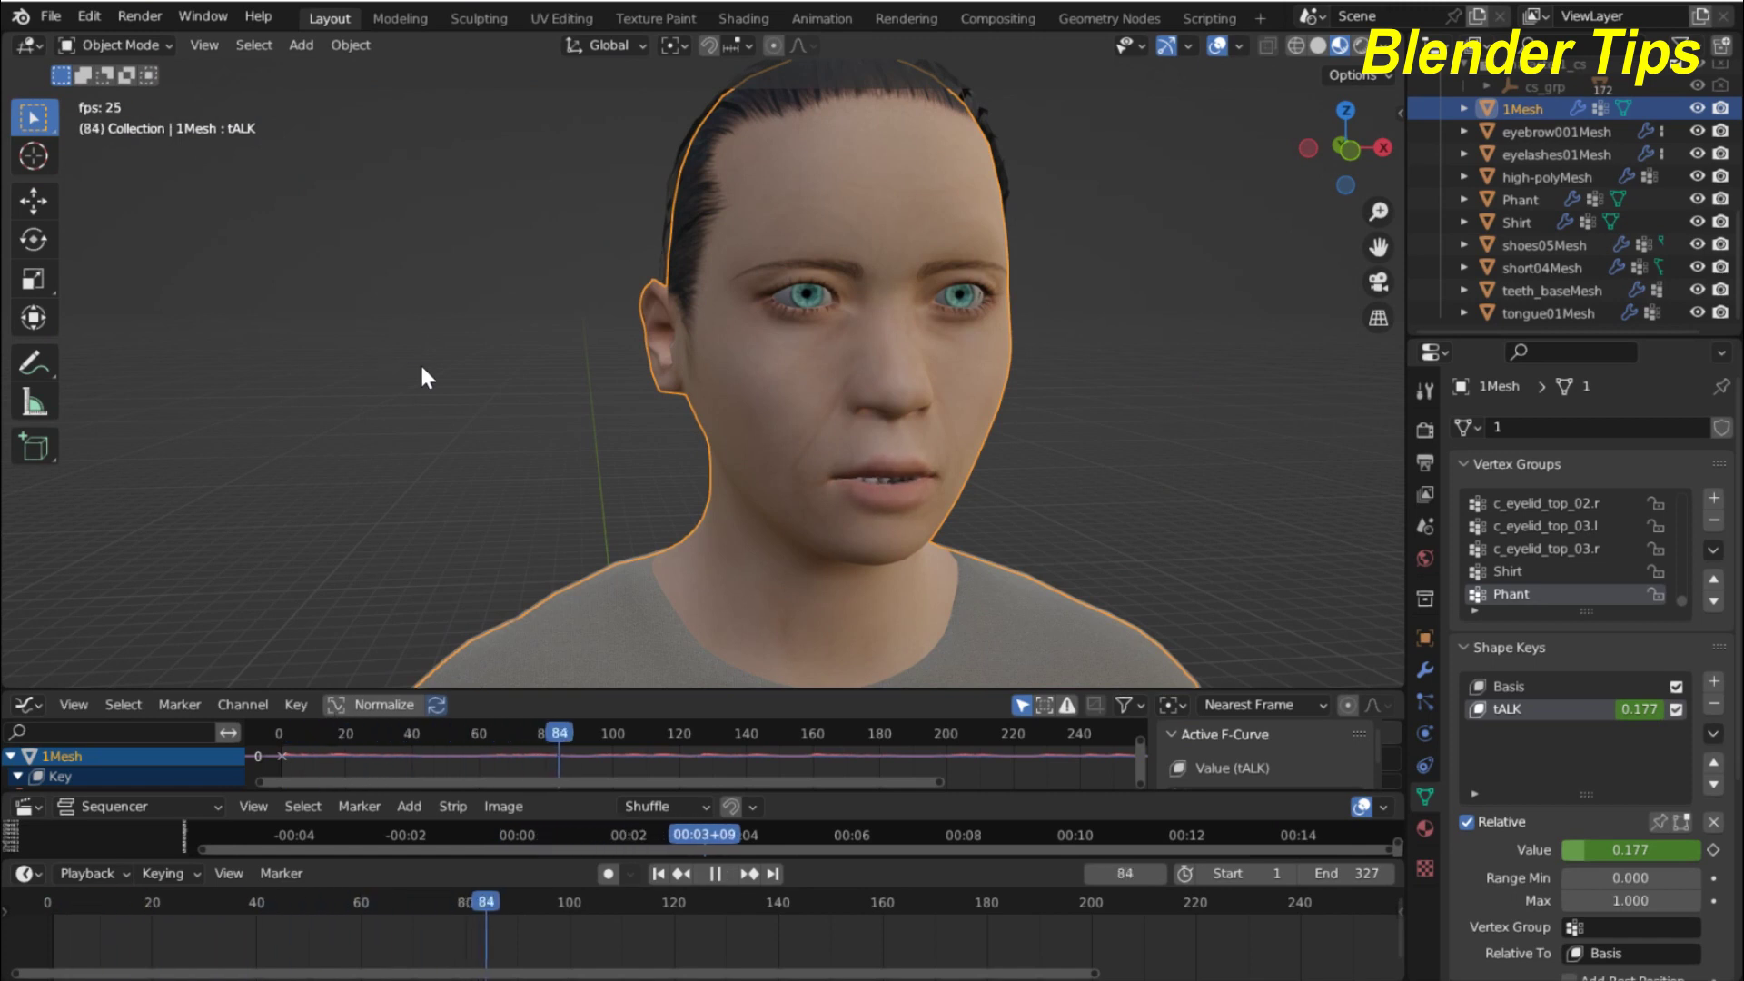
pyautogui.scroll(3, 422, 366)
pyautogui.scroll(-3, 421, 368)
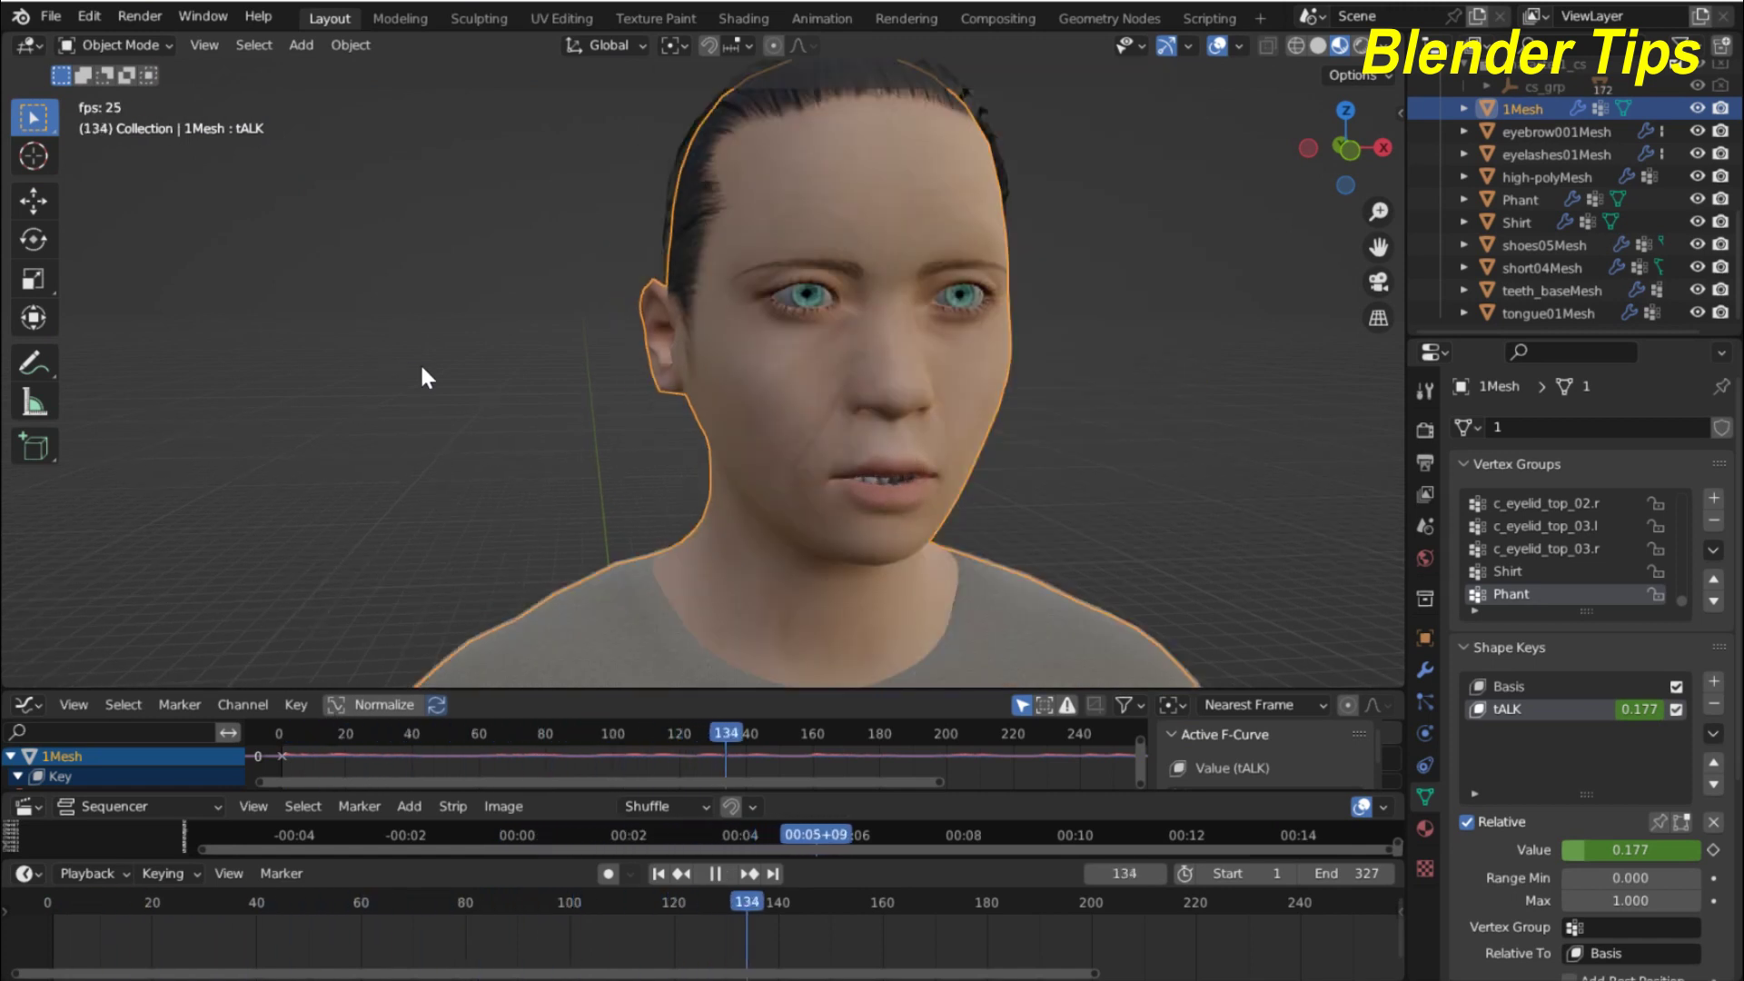
pyautogui.click(422, 368)
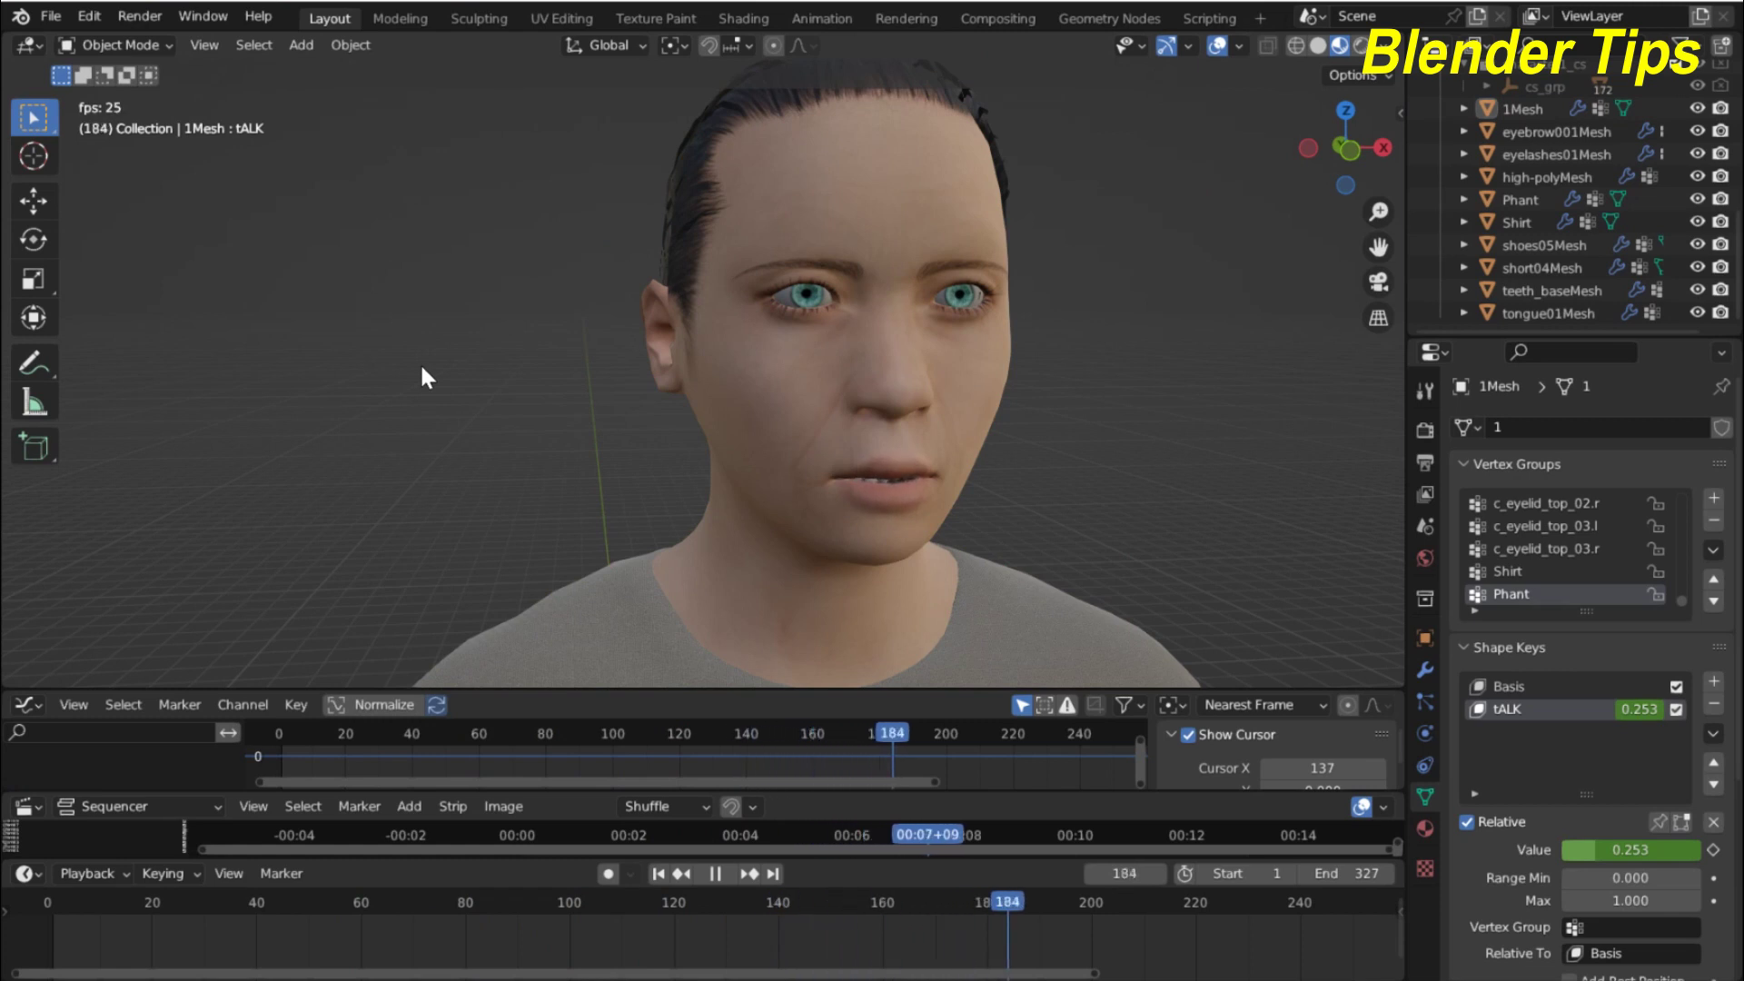